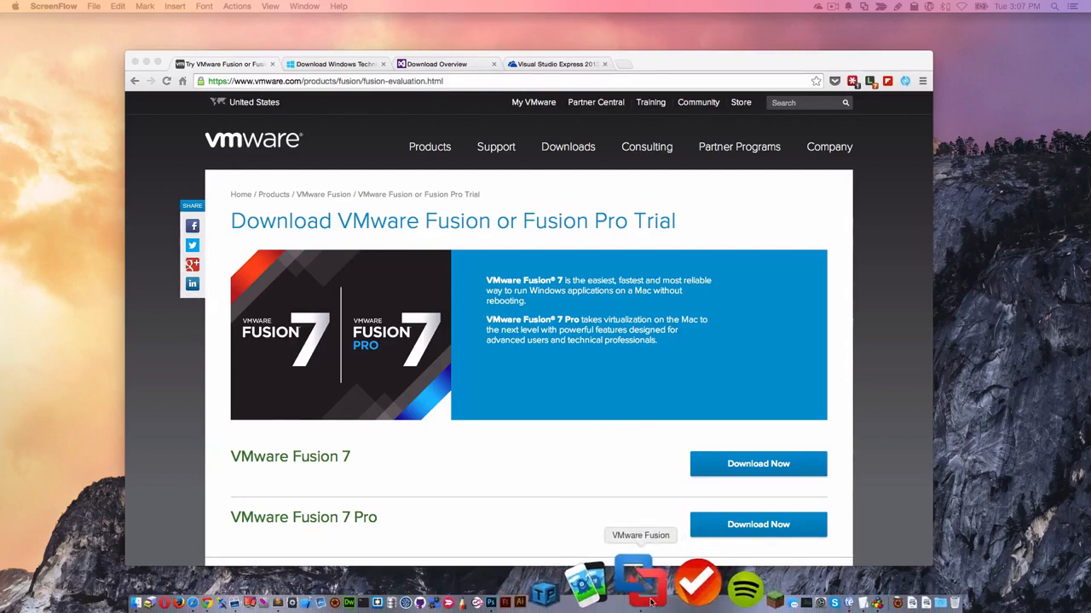
Switch to VMware Fusion, dismiss the prompt to open an existing machine, and start creating a new virtual machine.
left_click(640, 585)
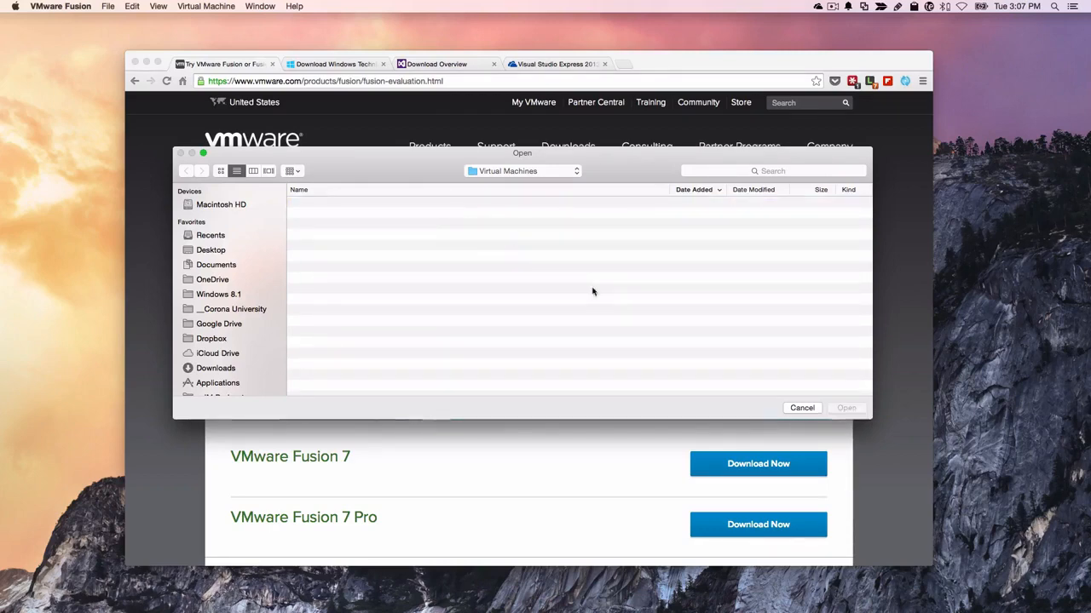
left_click(801, 408)
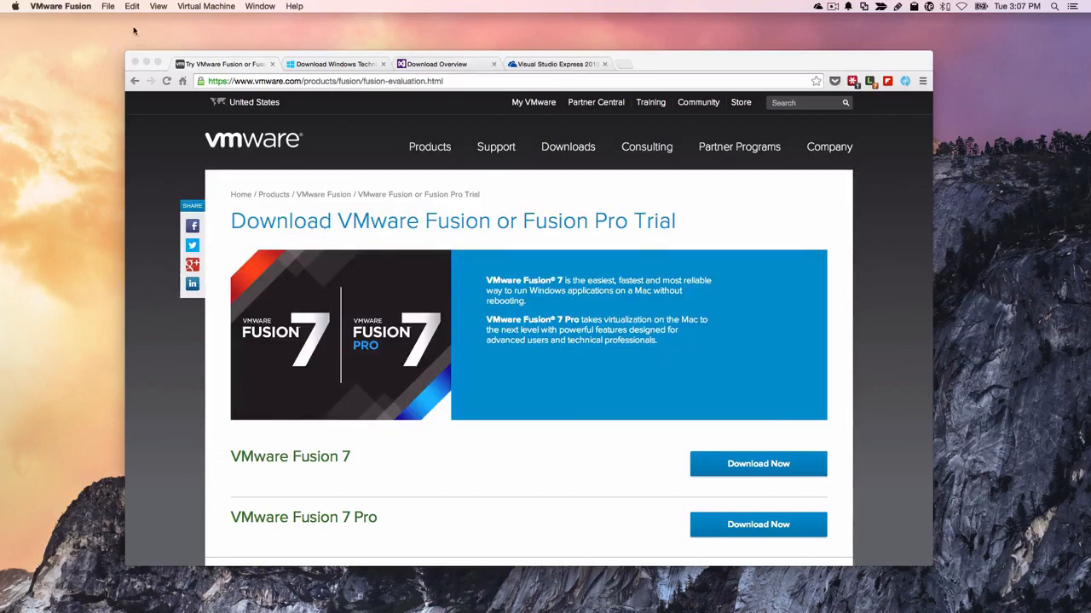
left_click(109, 7)
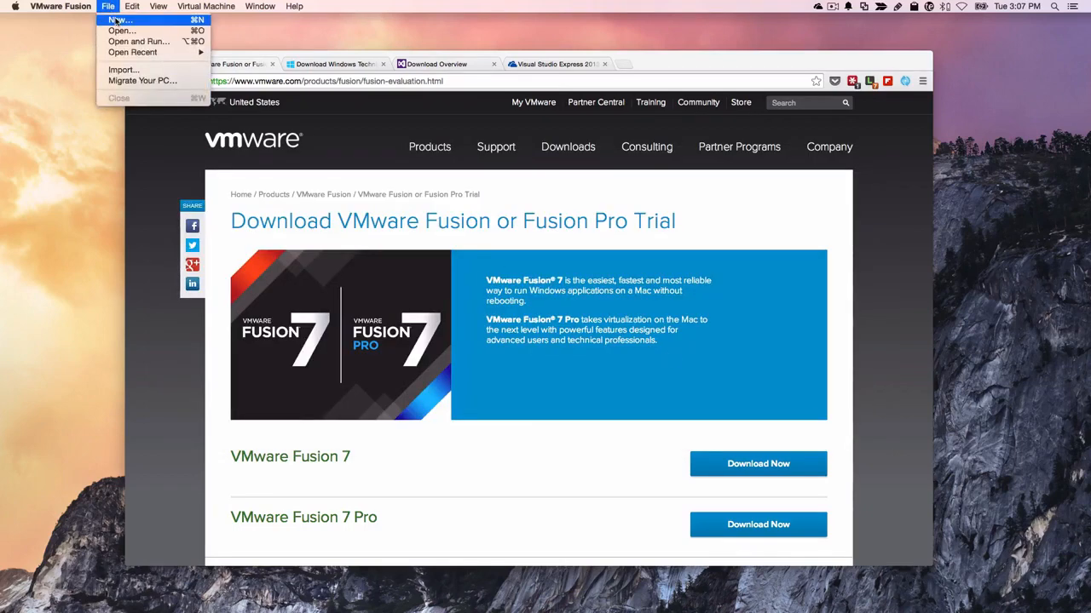
left_click(117, 20)
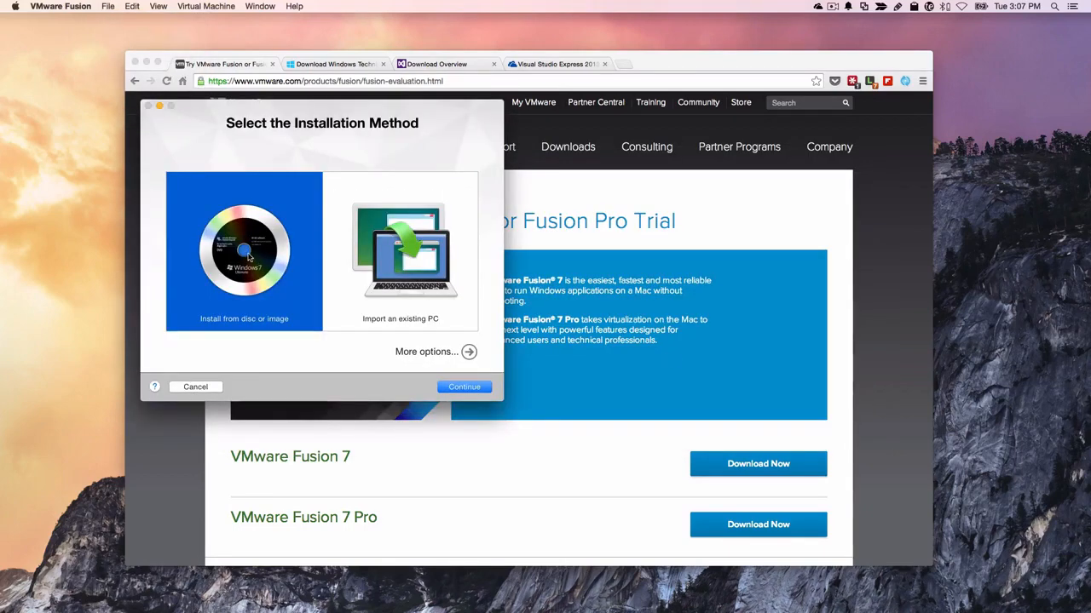
In Chrome, examine the English (United States) 64-bit (x64) entry on the Windows Technical Preview download page, and return to VMware Fusion.
left_click(340, 65)
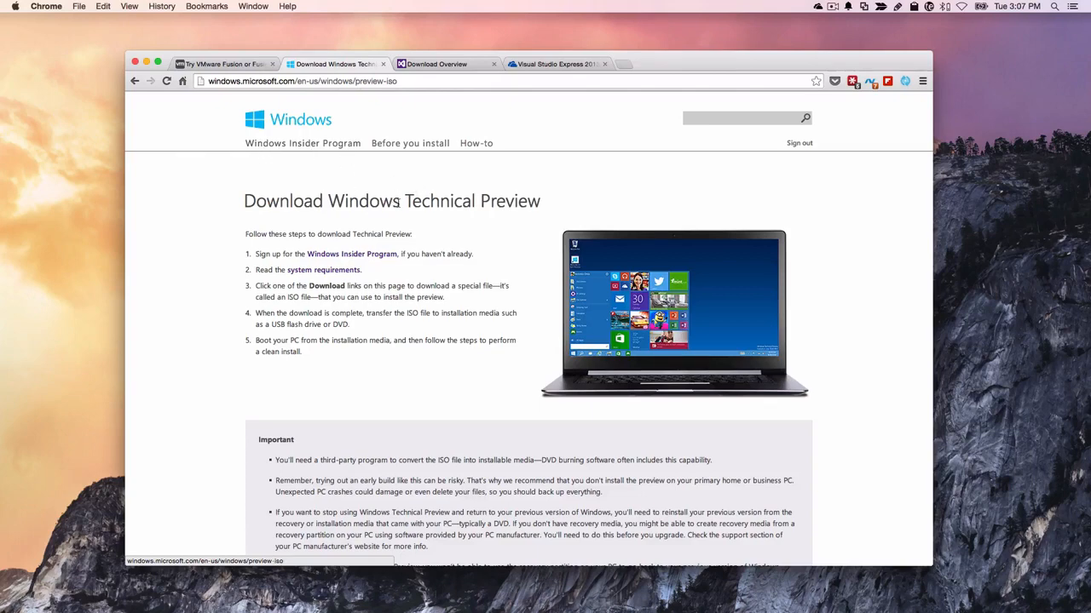
scroll(397, 201, "down", 15)
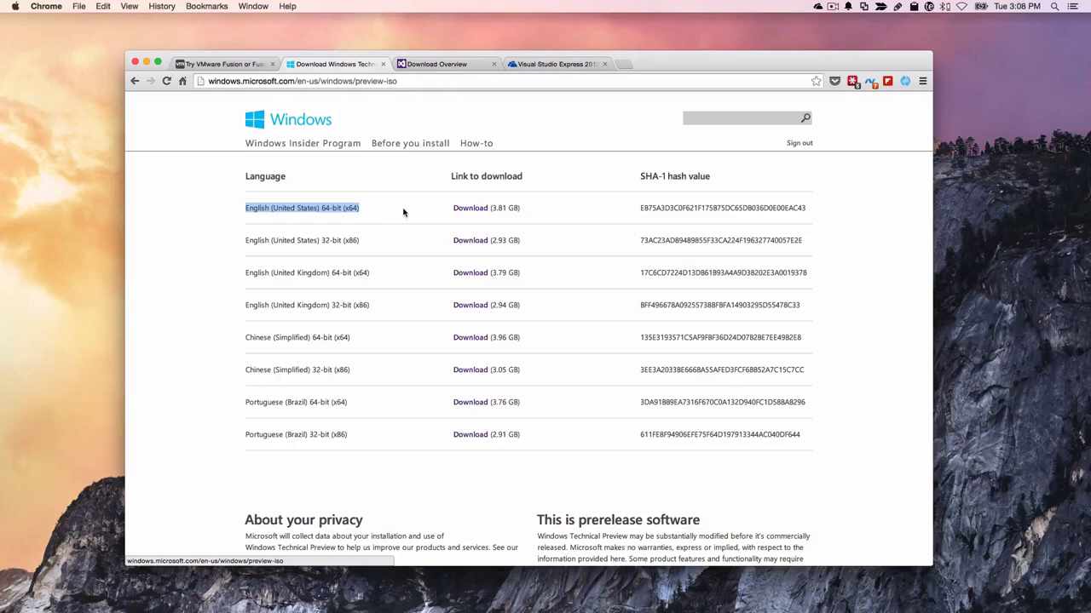
key("super+Tab")
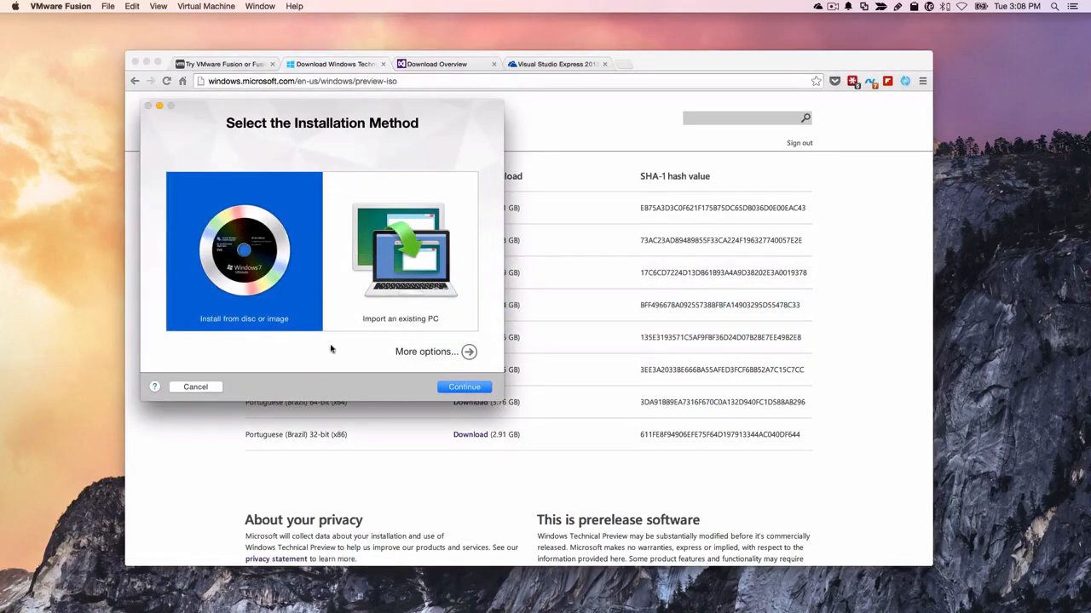
Accept installation from disc or image and remove the listed Windows Technical Preview image from the installation sources.
left_click(457, 387)
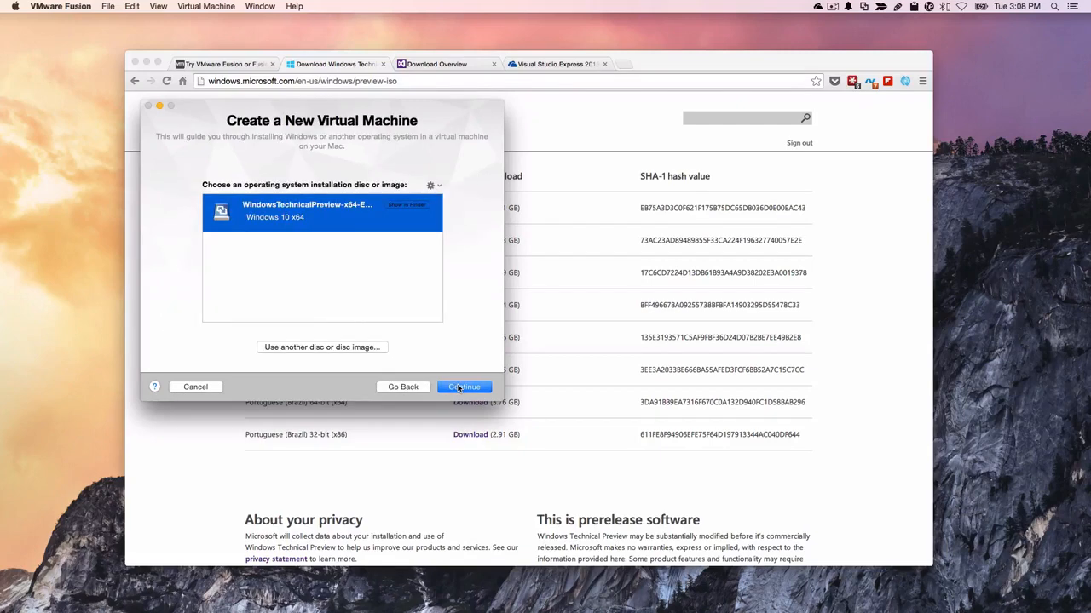
left_click(432, 185)
left_click(436, 197)
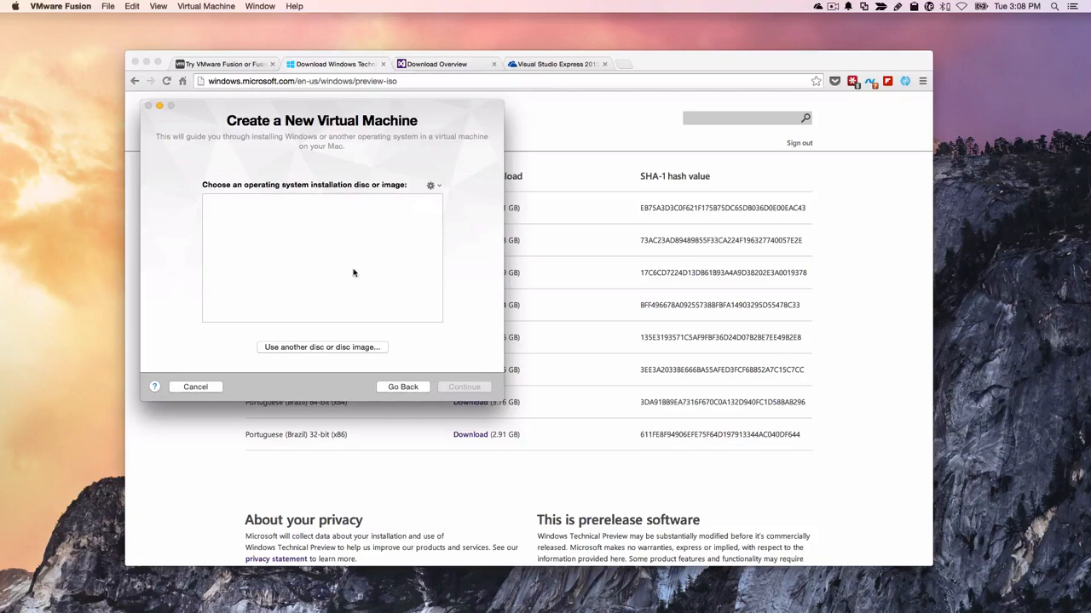
Add WindowsTechnicalPreview-x64-EN-US.iso from the Desktop's Windows 8.1 folder as the installation disc image.
left_click(358, 348)
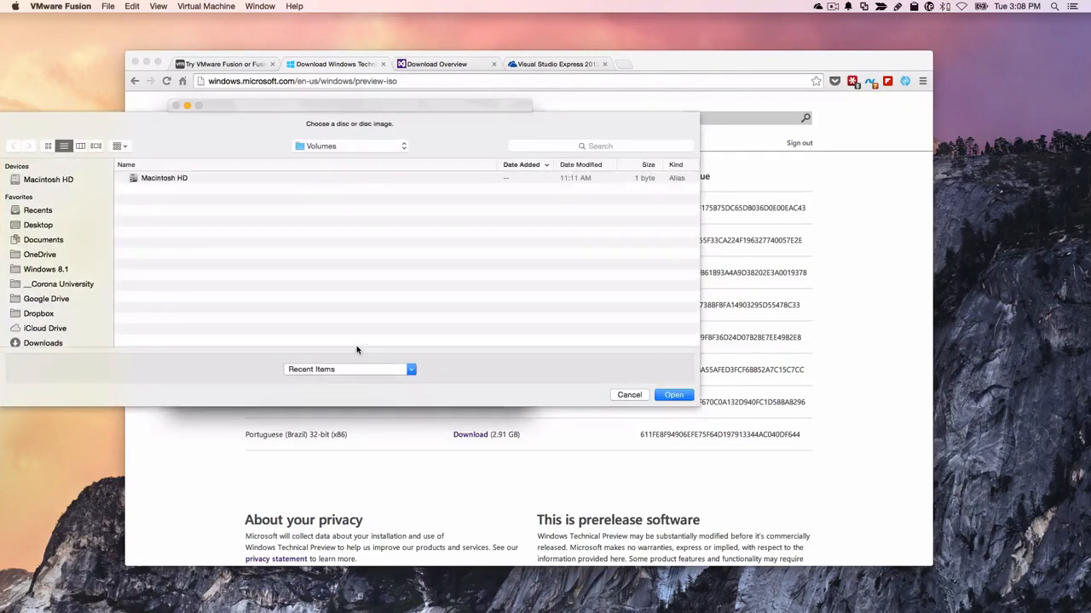
left_click(41, 225)
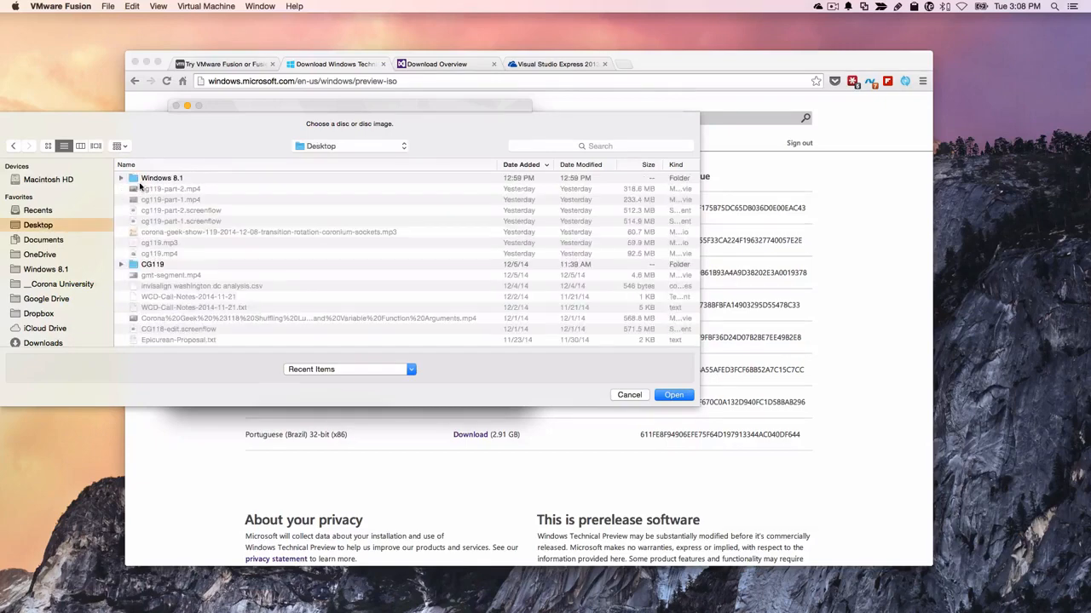
double_click(144, 180)
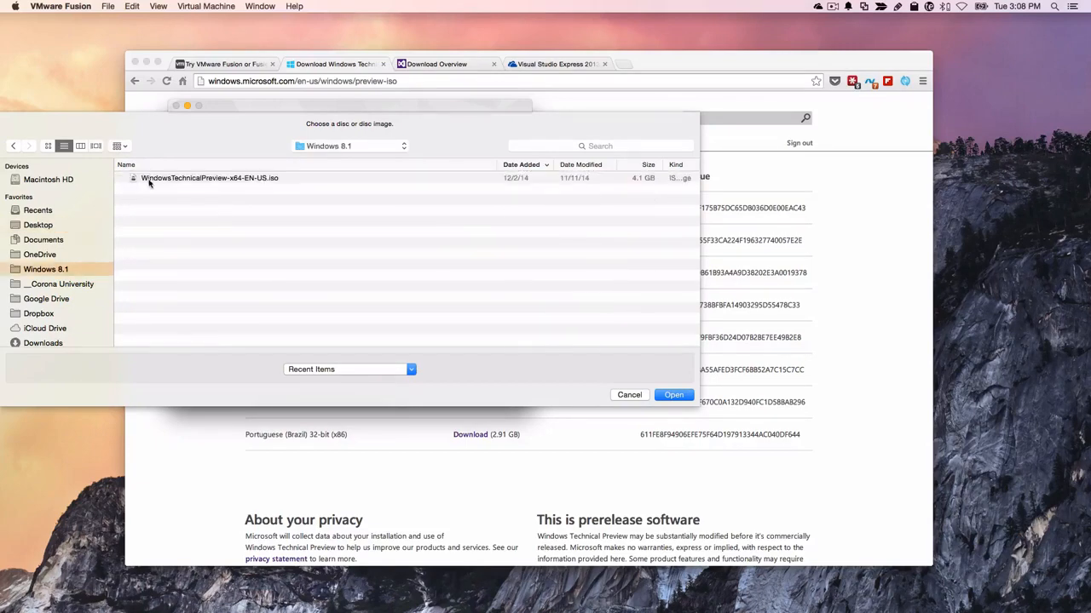
double_click(162, 179)
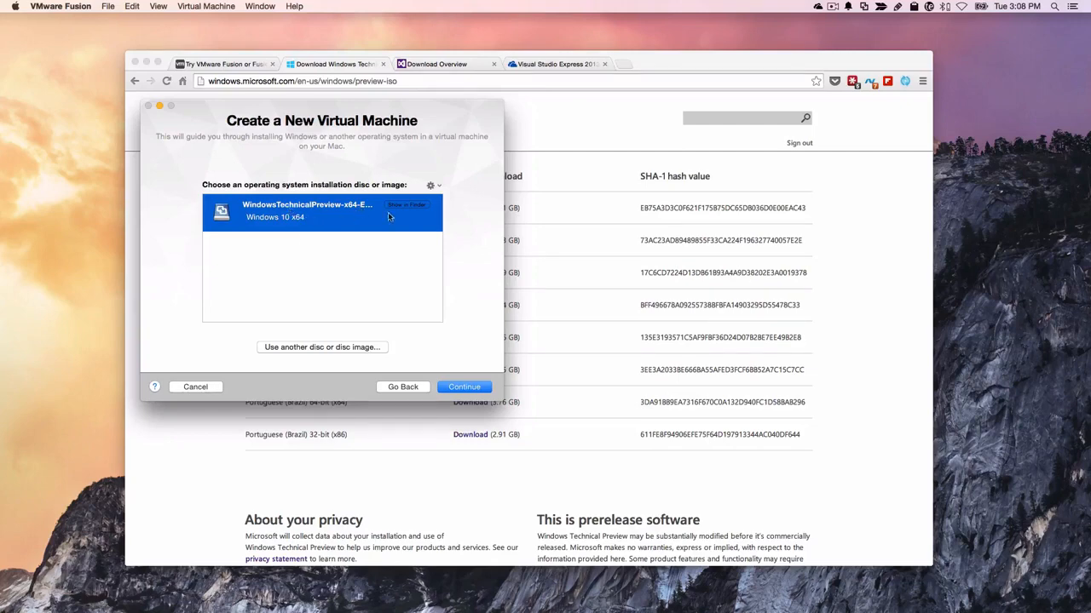
Accept the installation image, choose to customize the settings, and save the machine as Windows 10 x64.vmwarevm in Virtual Machines.
left_click(479, 388)
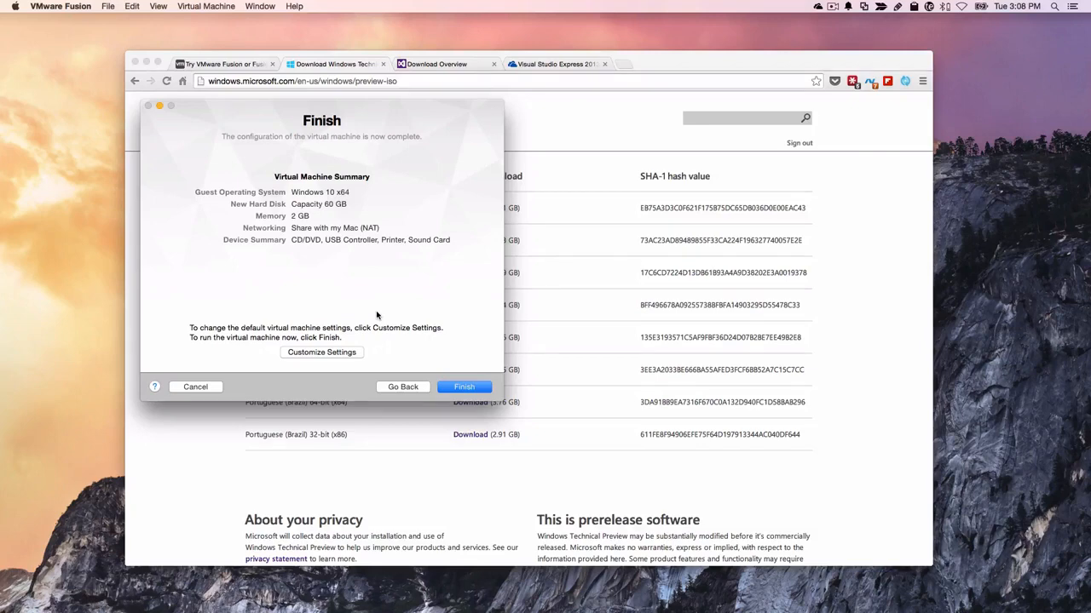
left_click(330, 353)
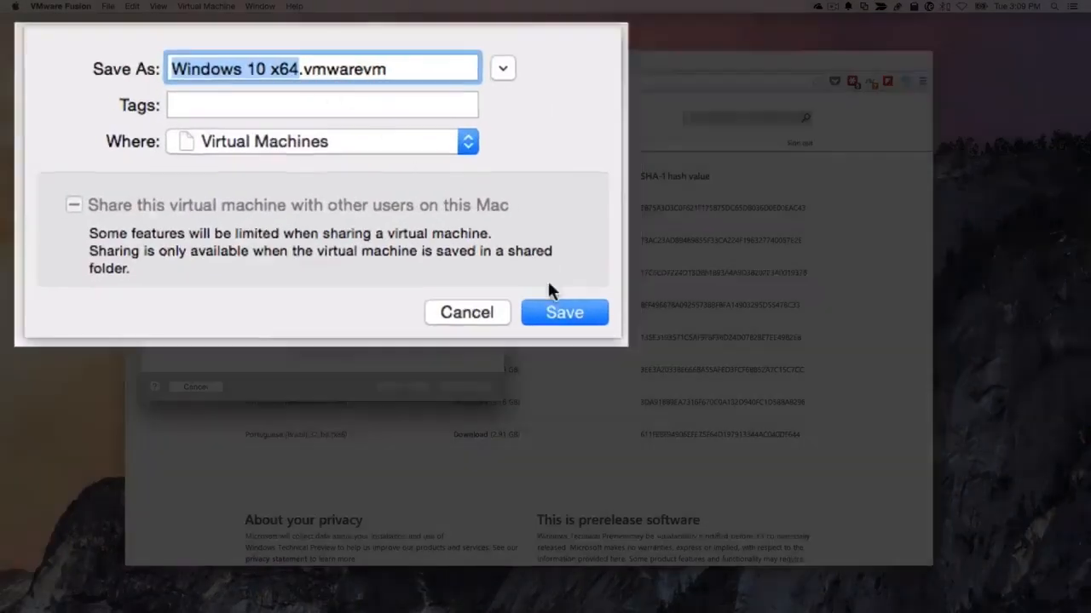
left_click(573, 317)
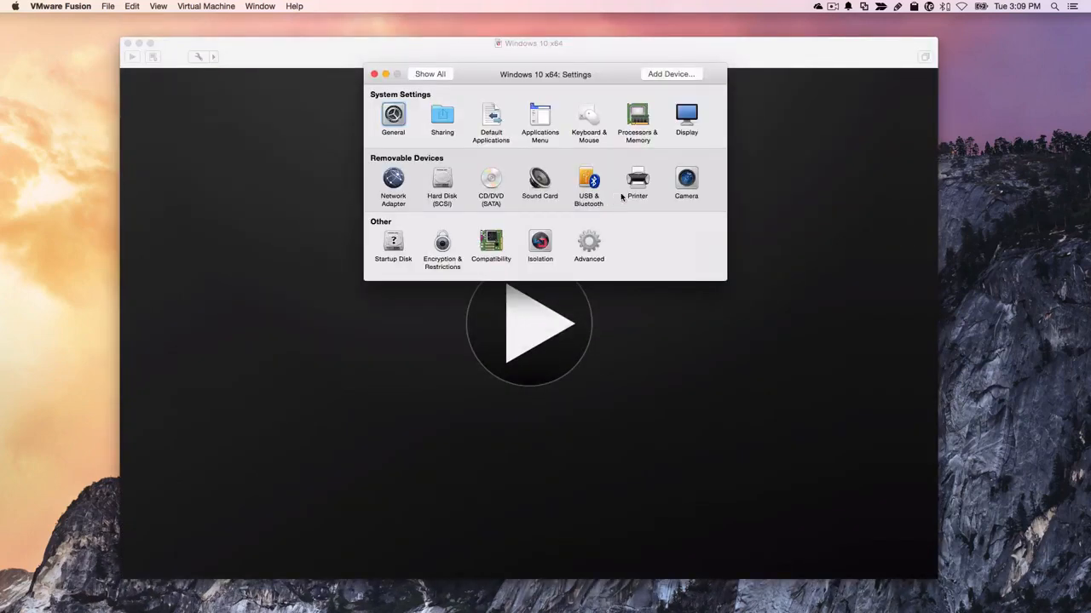
Configure the Windows 10 x64 virtual machine with 2 processor cores and 4096 MB of memory.
left_click_drag(607, 86, 601, 207)
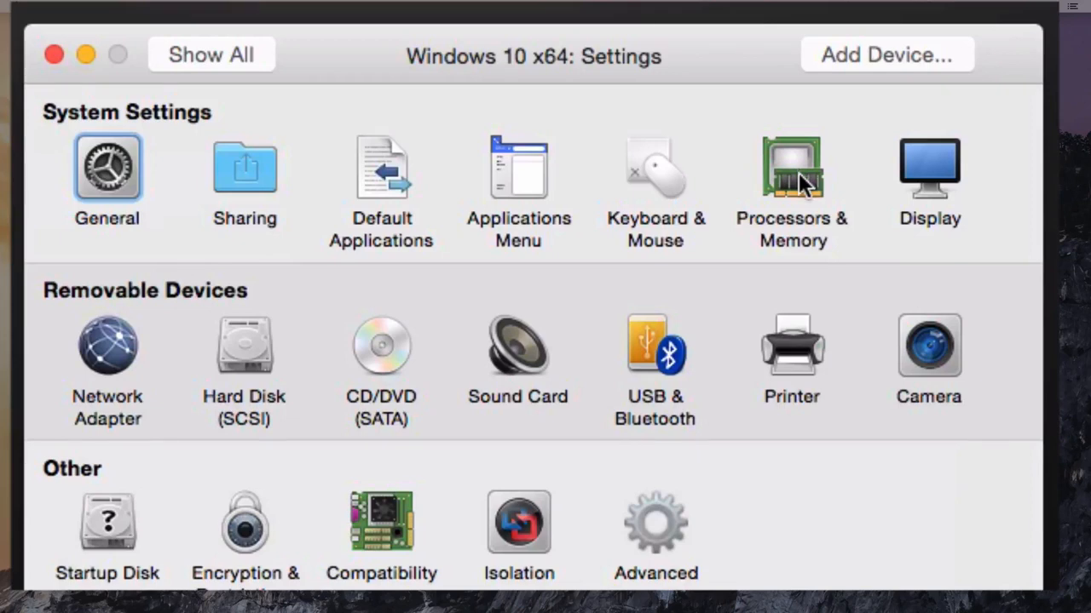
left_click(799, 172)
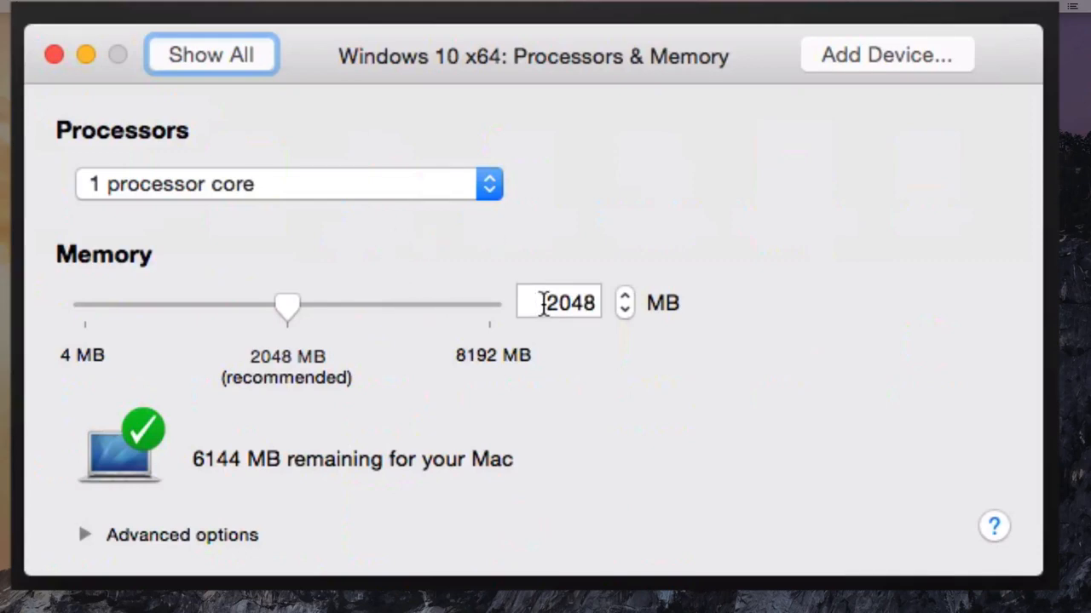
left_click(401, 187)
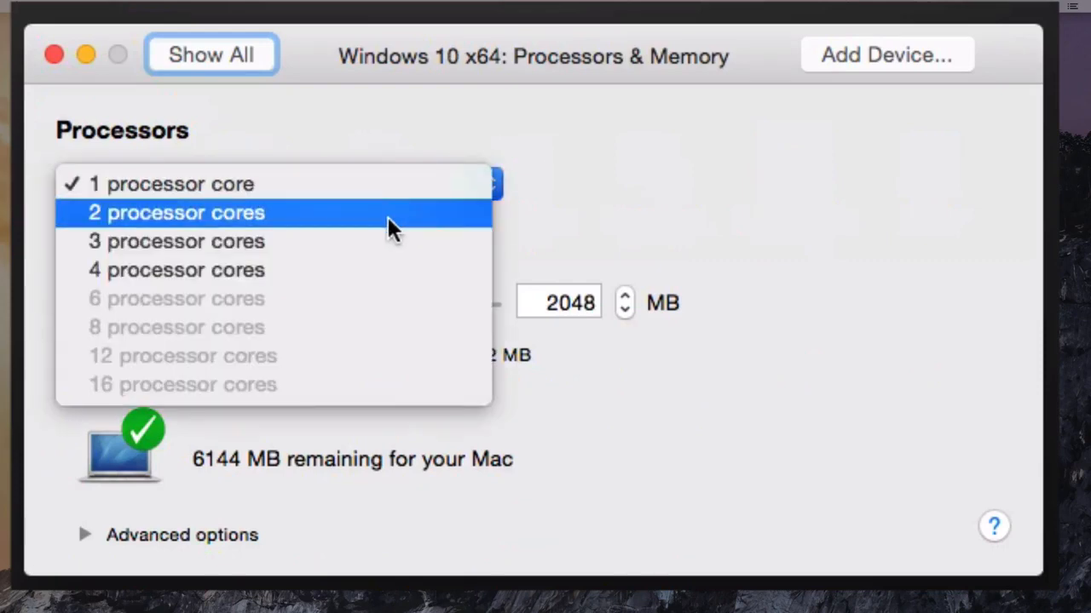
left_click(387, 216)
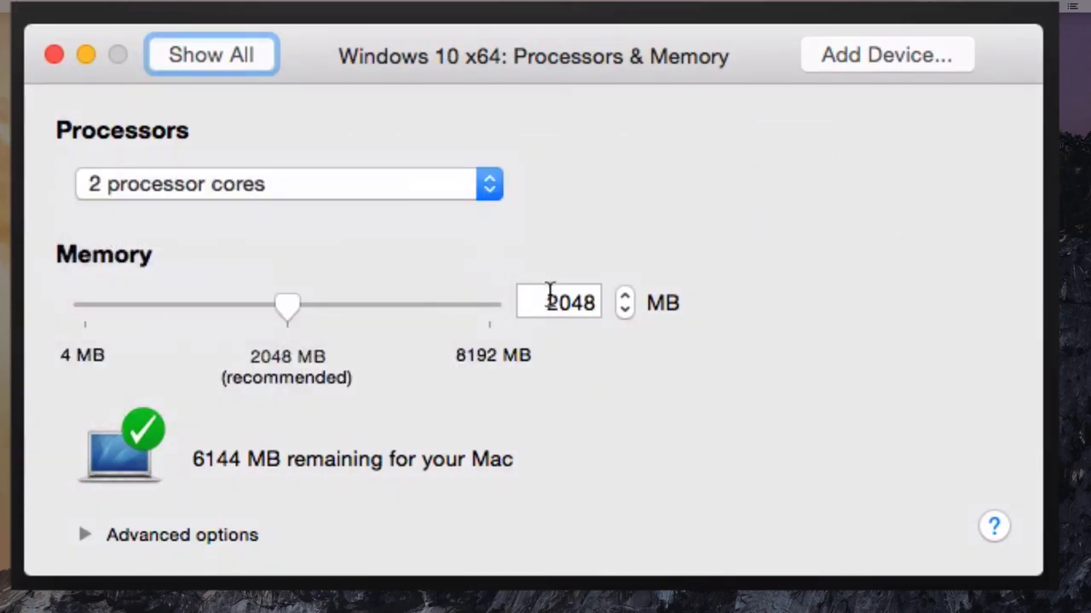
left_click_drag(549, 302, 677, 300)
type("4")
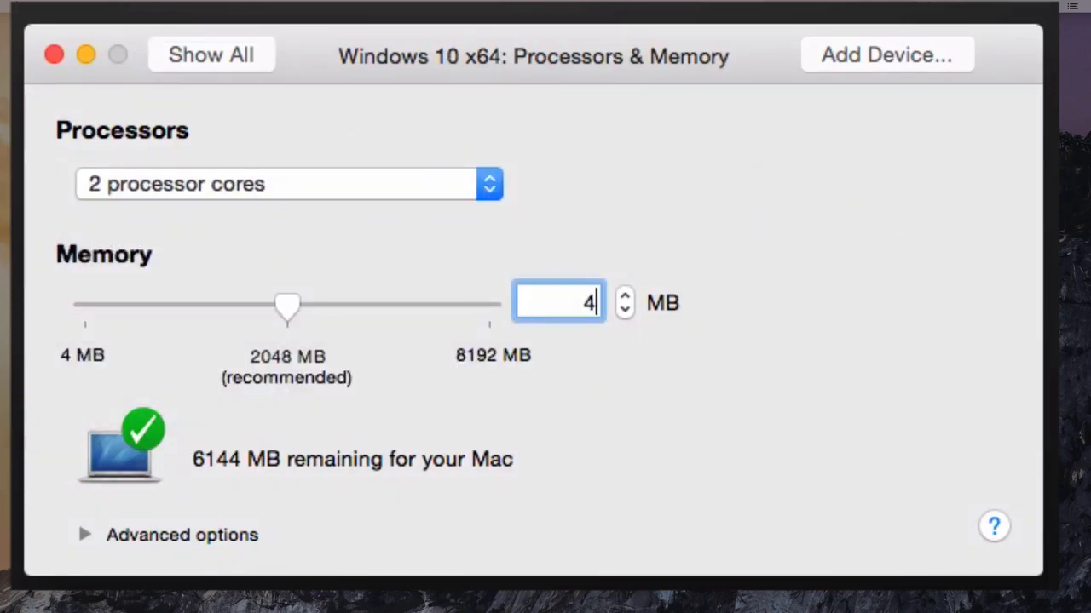
type("096")
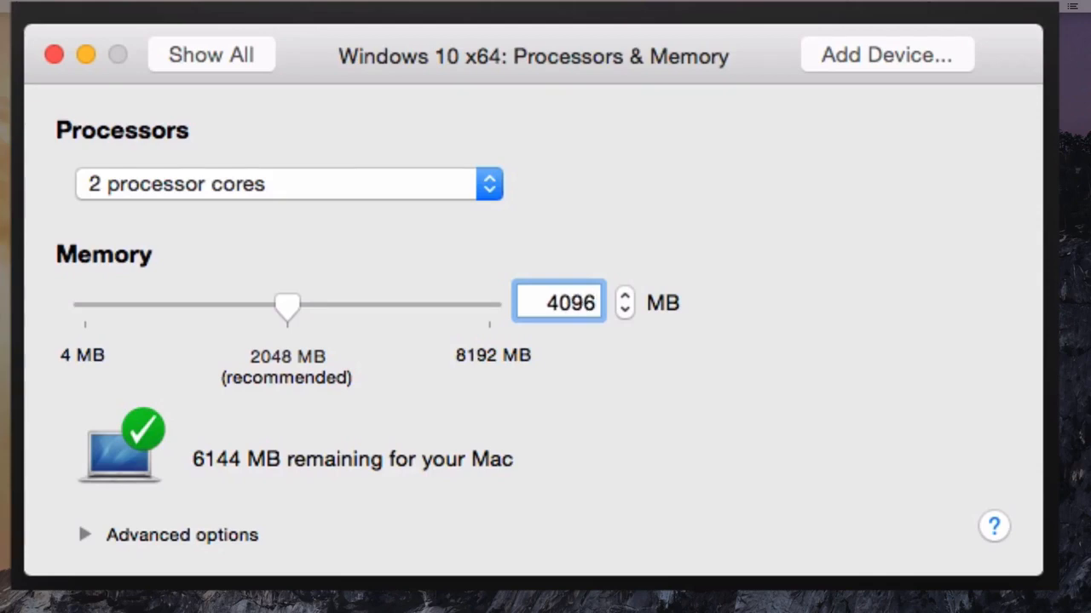
key("Return")
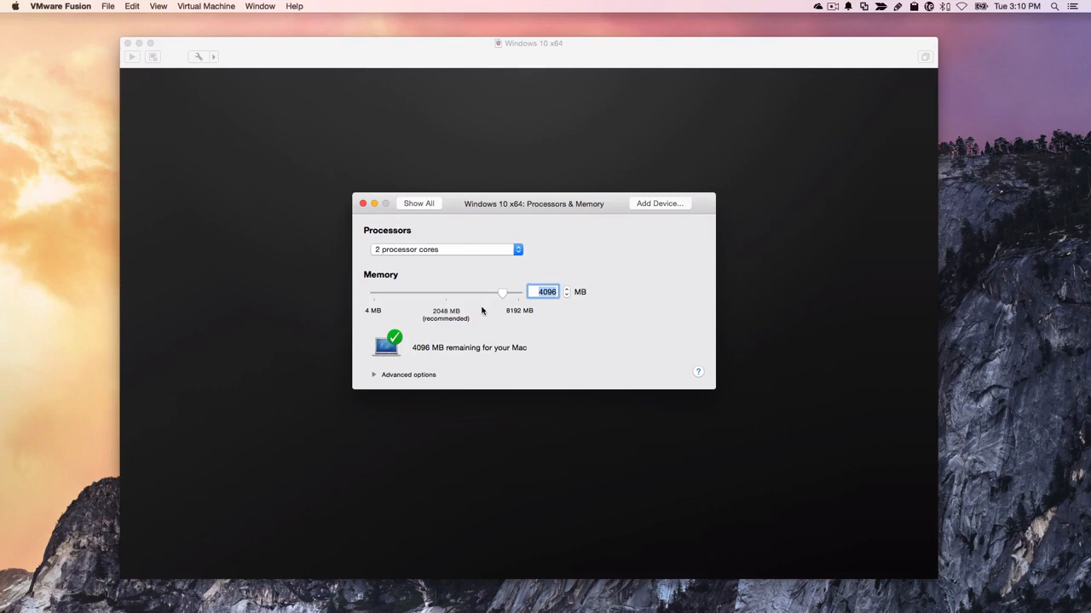
Enable hypervisor applications in this virtual machine under the advanced processor options and return to the settings overview.
left_click(374, 375)
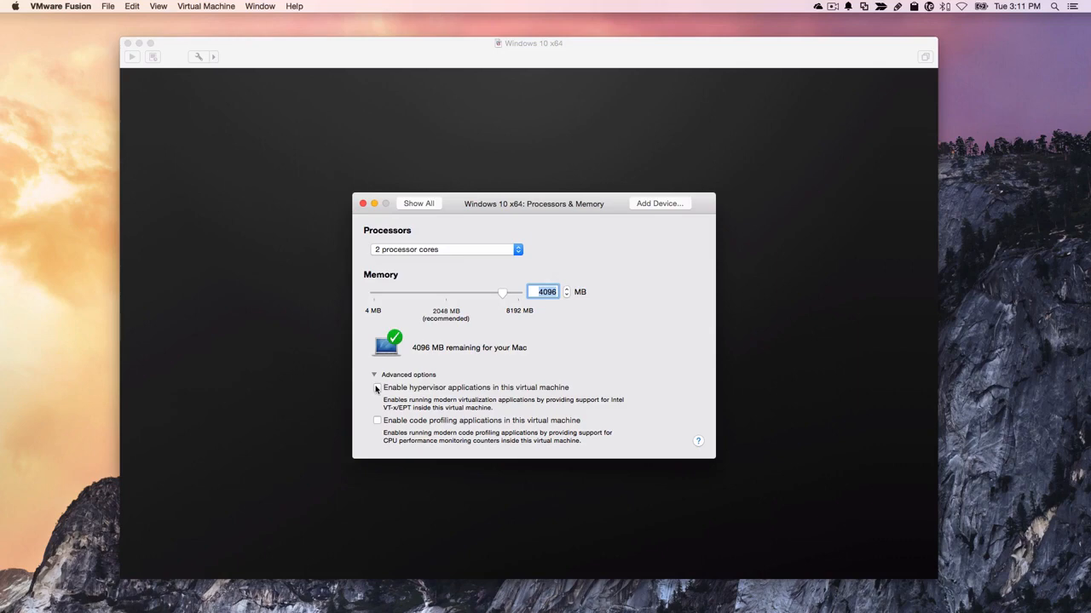
left_click(377, 389)
left_click(428, 206)
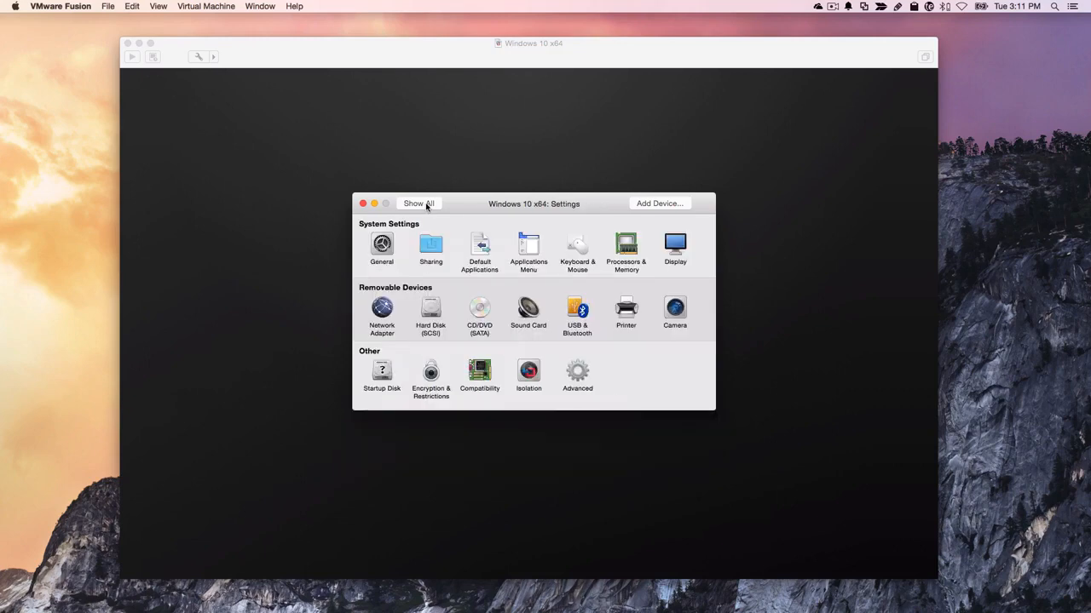
Set the preferred virtualization engine to Intel VT-x with EPT and return to the settings overview.
left_click(577, 373)
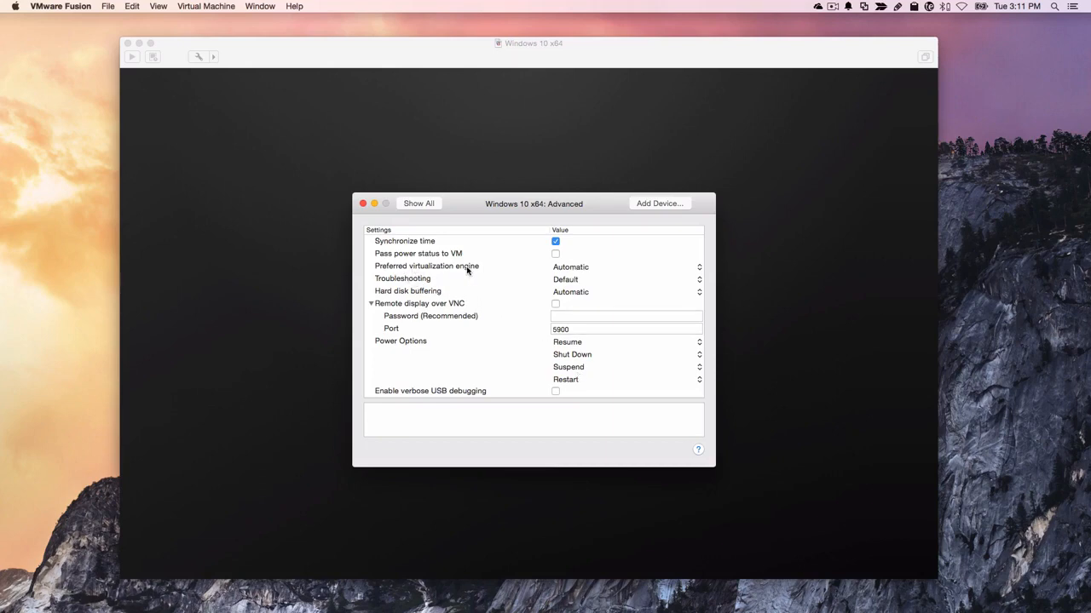
left_click(572, 268)
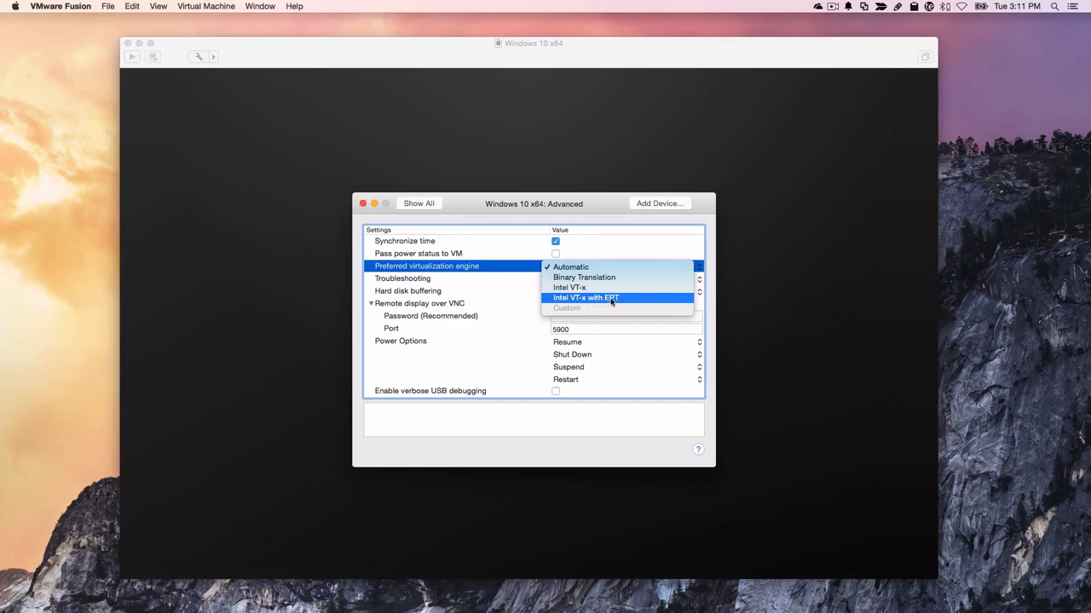
left_click(611, 299)
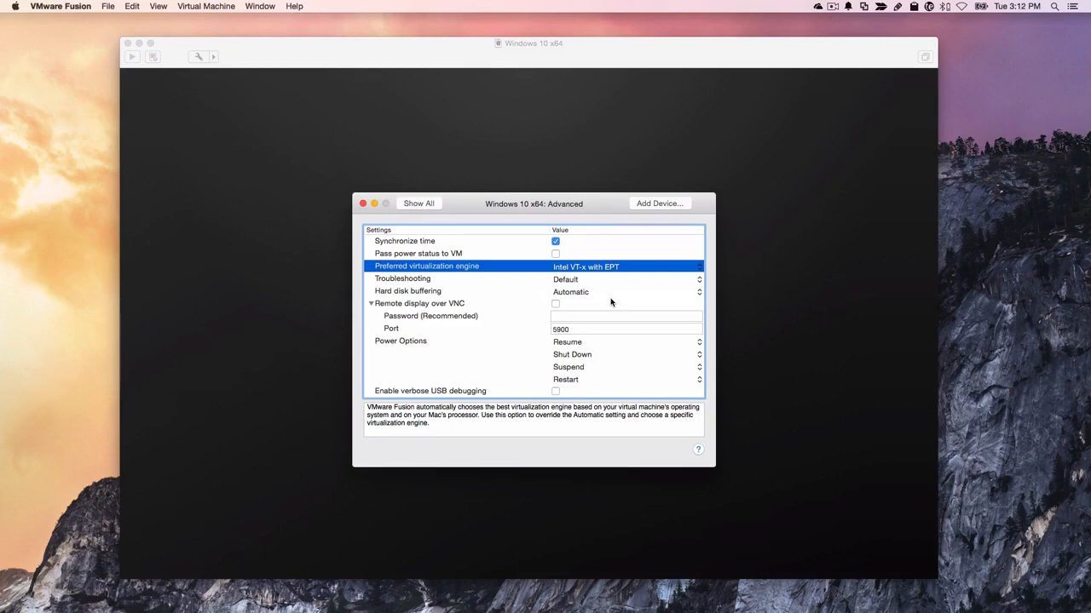
left_click(426, 207)
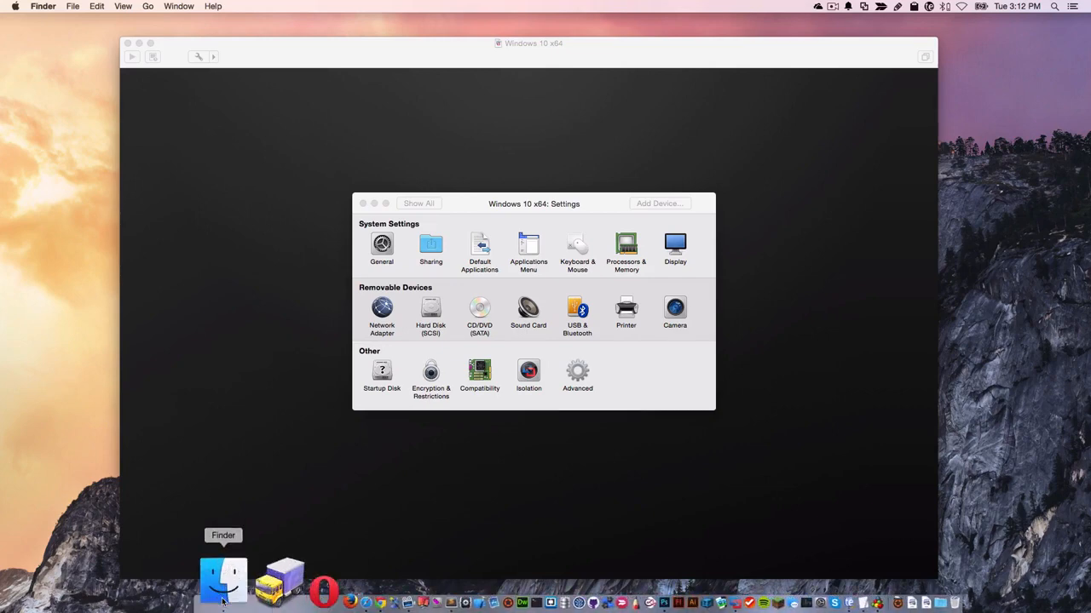
In Finder, show the package contents of Windows 10 x64.vmwarevm from Documents' Virtual Machines folder as a list and select Windows 10 x64.vmx.
left_click(222, 600)
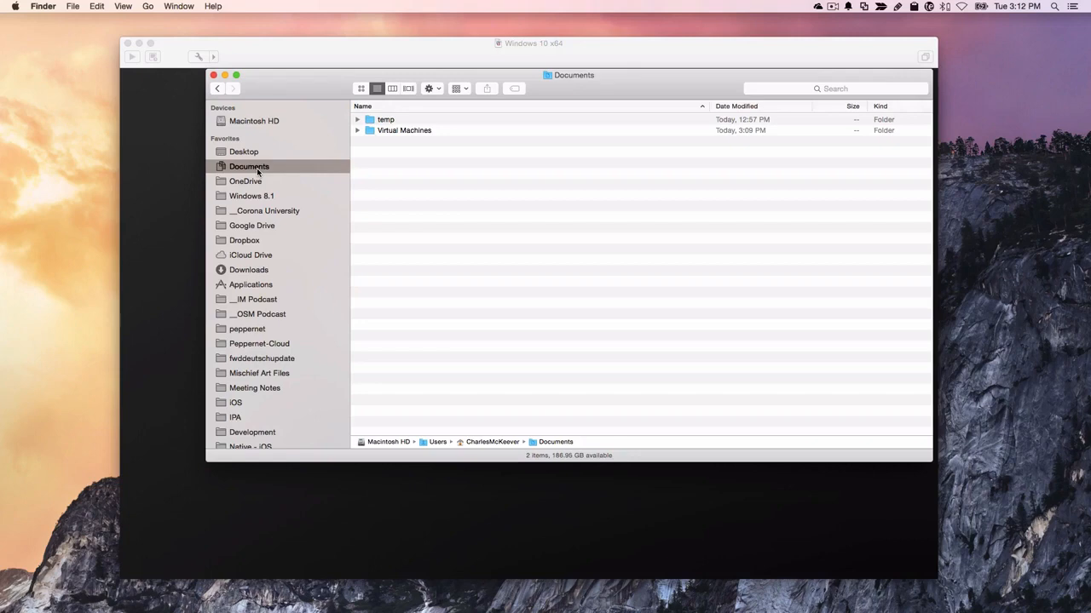
double_click(388, 131)
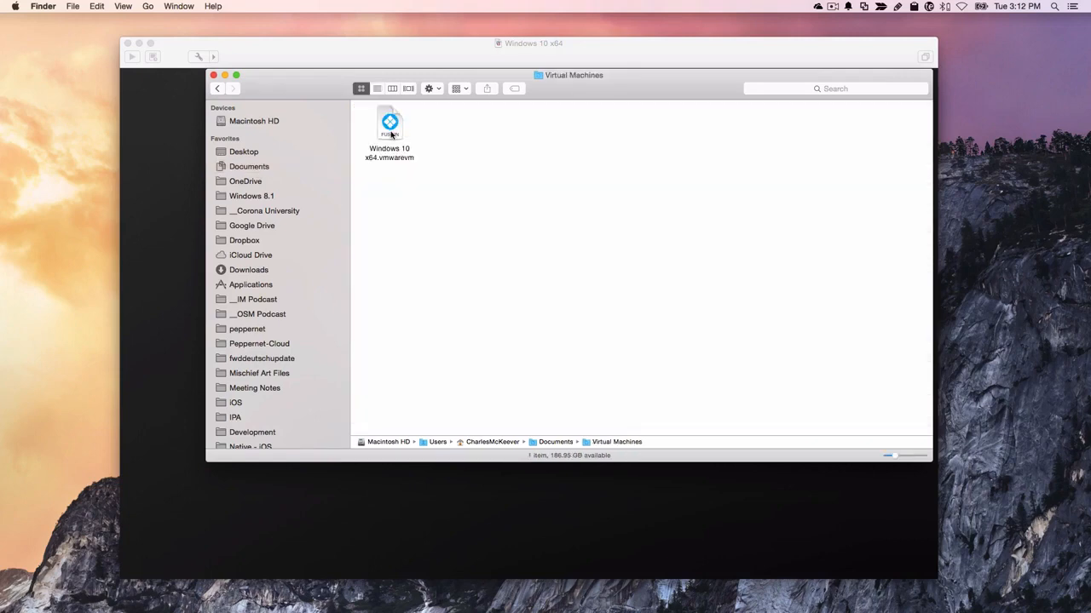
right_click(391, 134)
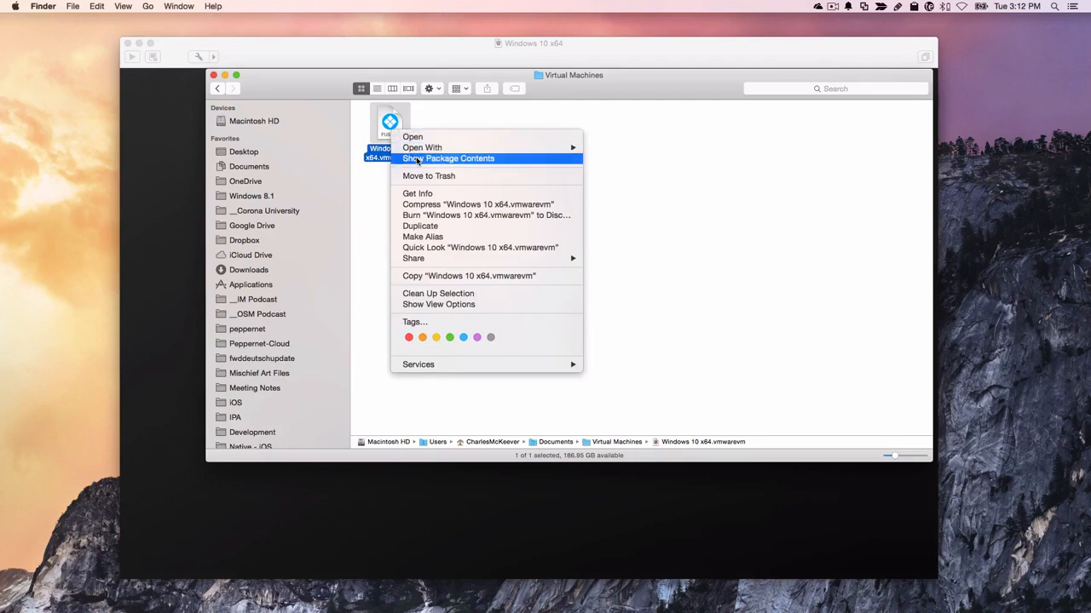
left_click(417, 159)
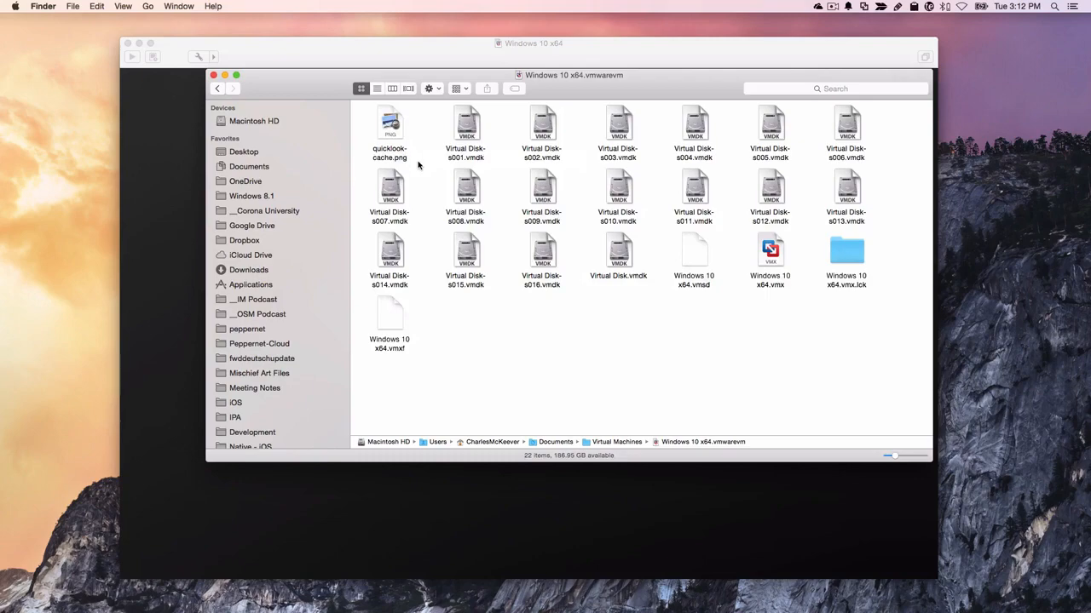
left_click(376, 89)
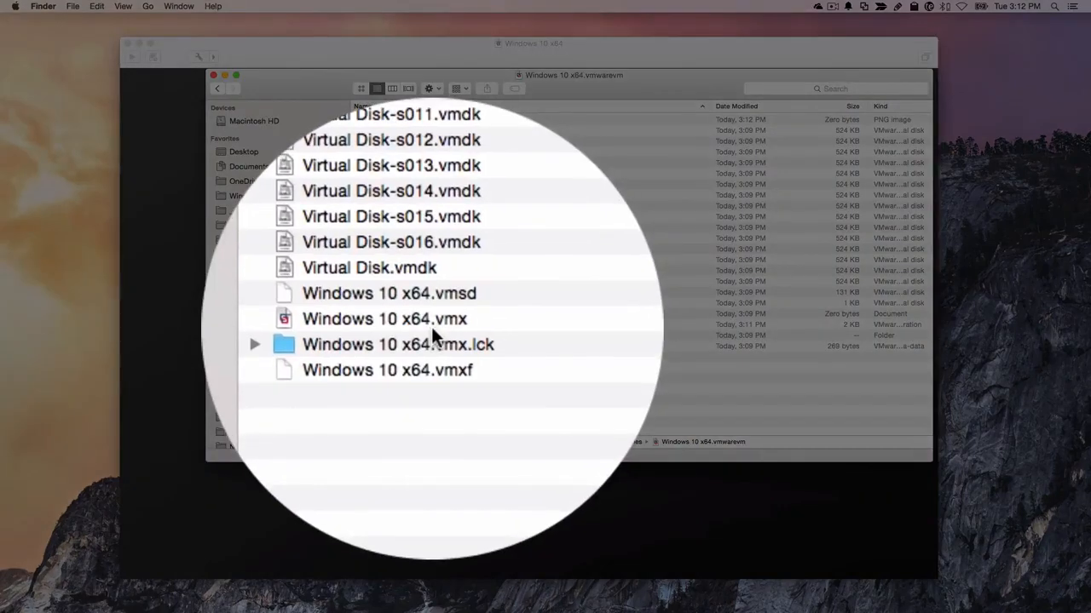
left_click(428, 325)
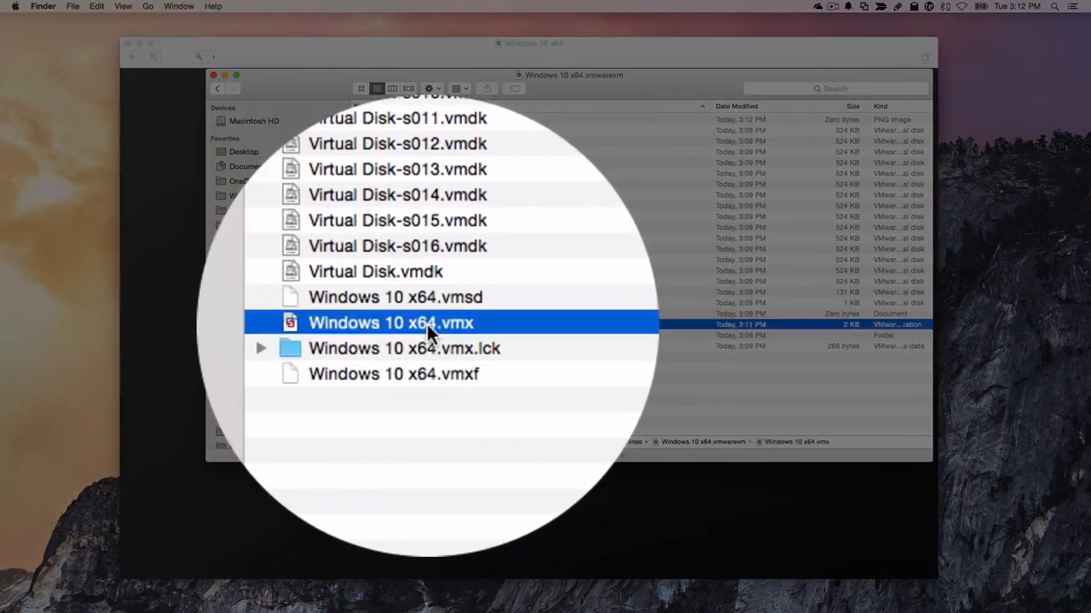
Open Windows 10 x64.vmx in TextEdit and enlarge its window, with the Finder window minimized.
right_click(428, 326)
mouse_move(477, 342)
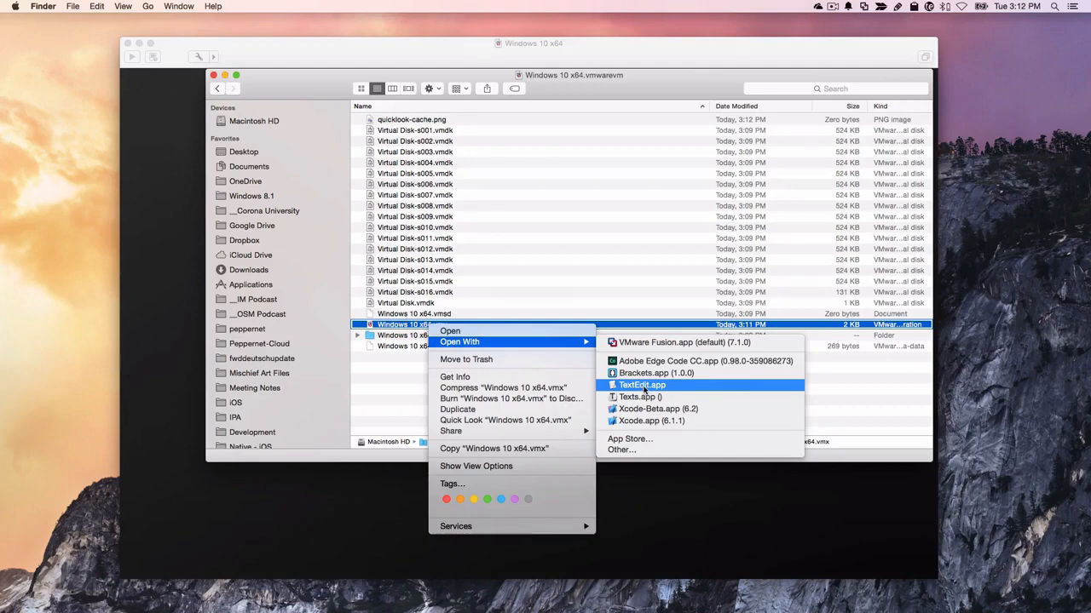
left_click(643, 389)
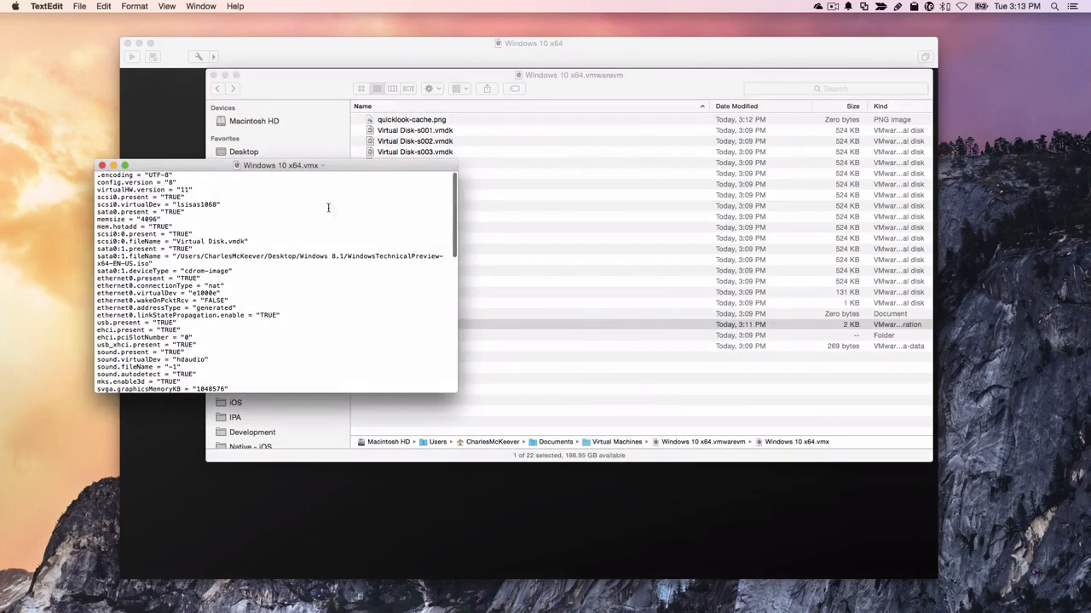
left_click_drag(372, 163, 556, 45)
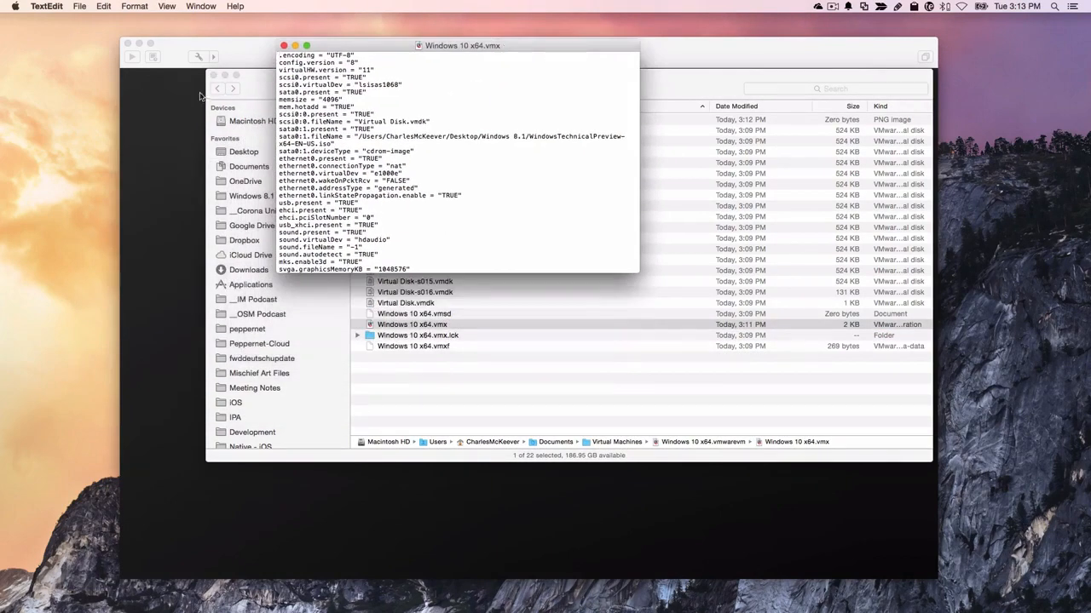
left_click(224, 75)
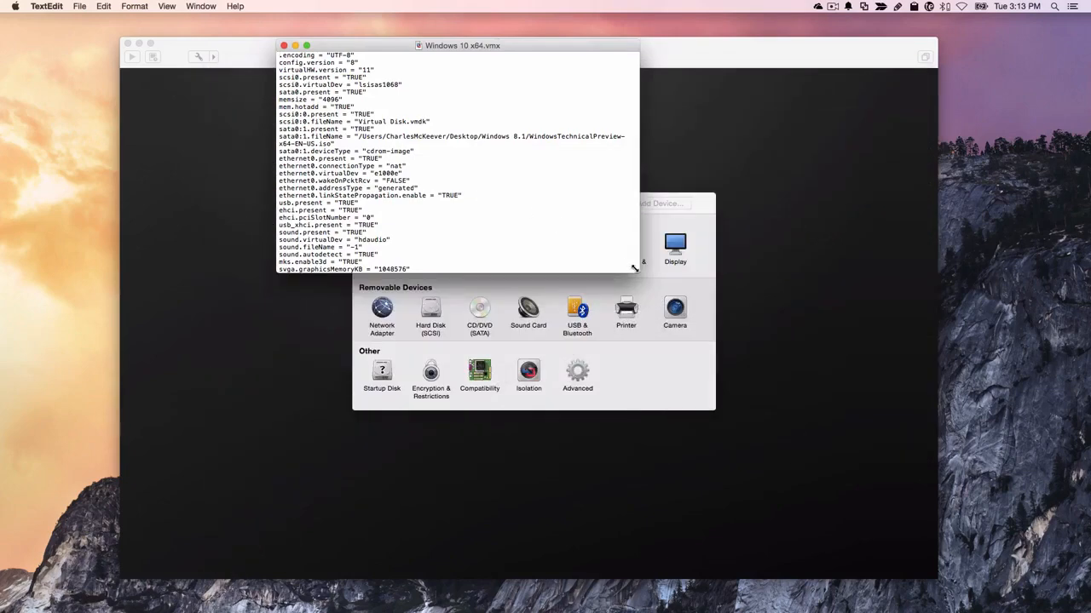
left_click_drag(638, 273, 852, 523)
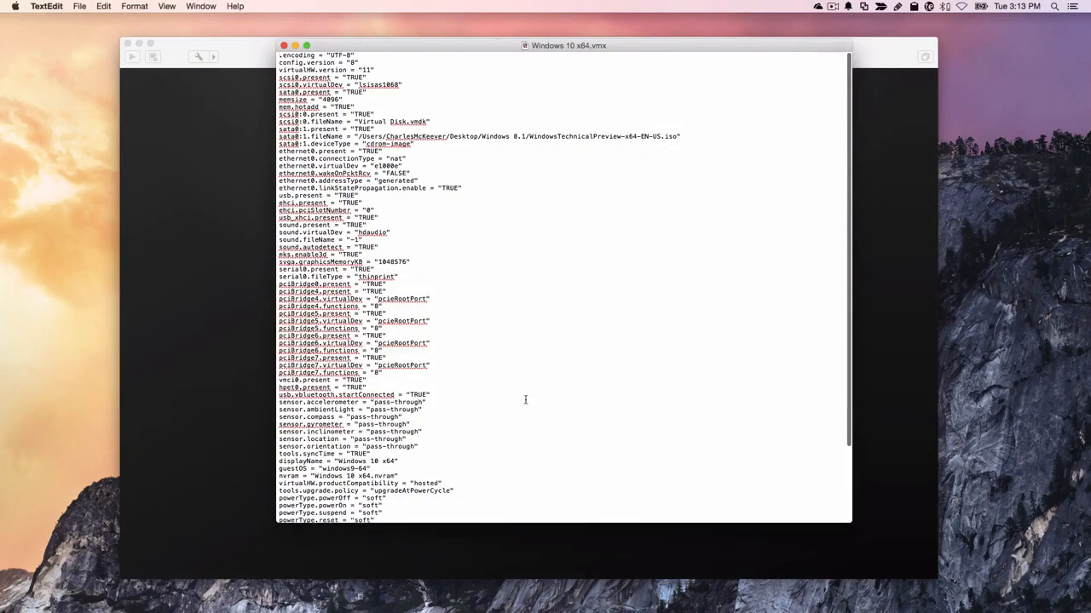
Add the line hypervisor.cpuid.v0="FALSE" at the end of the configuration file, below the floppy0.present entry.
scroll(500, 389, "down", 2)
scroll(500, 390, "down", 5)
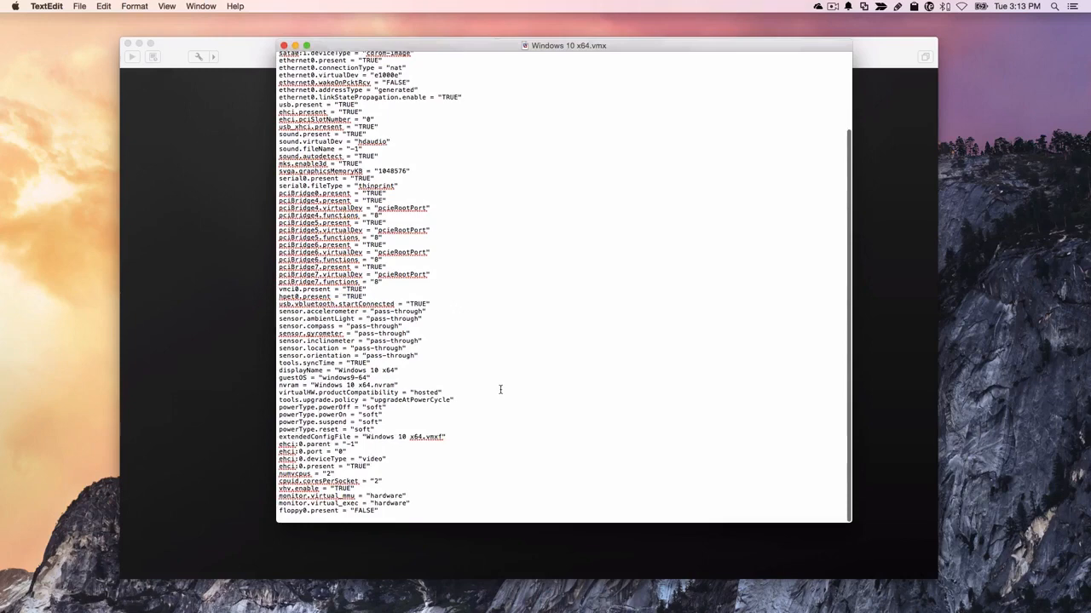
left_click(398, 515)
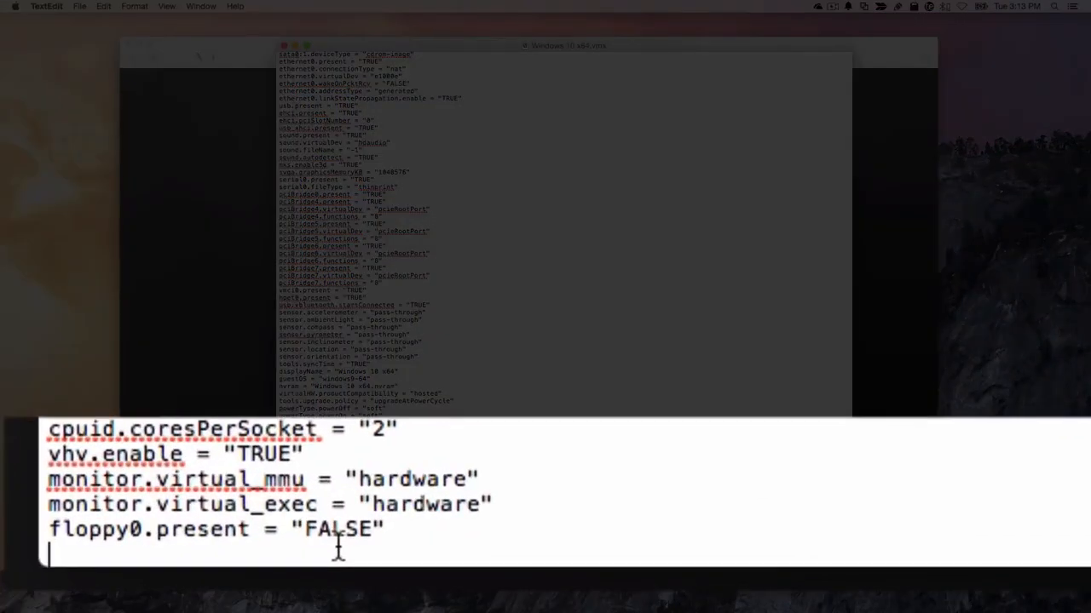
type("hyp")
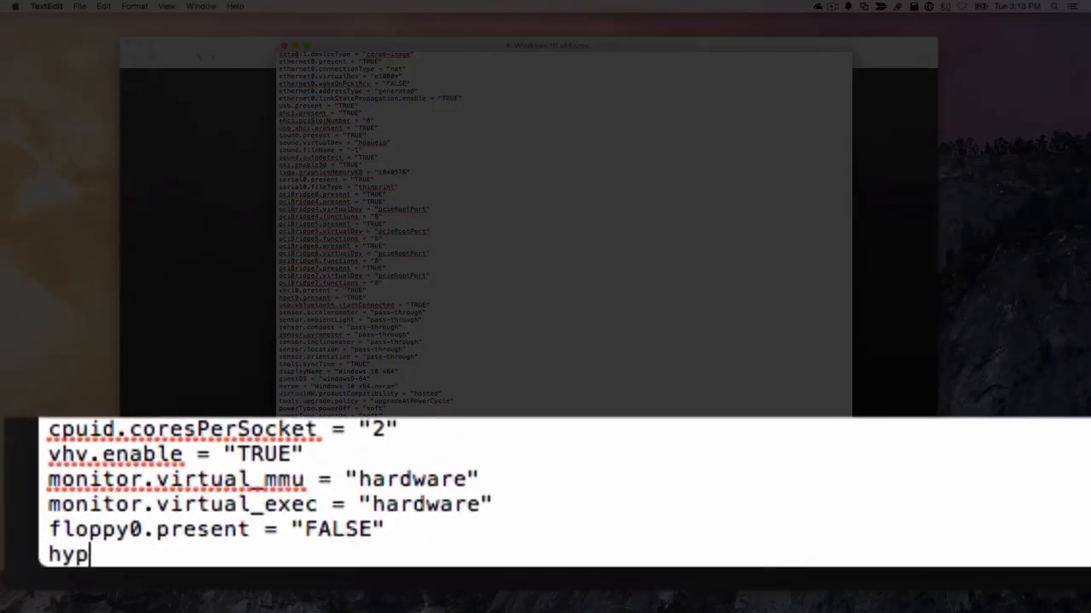
type("ervisor.")
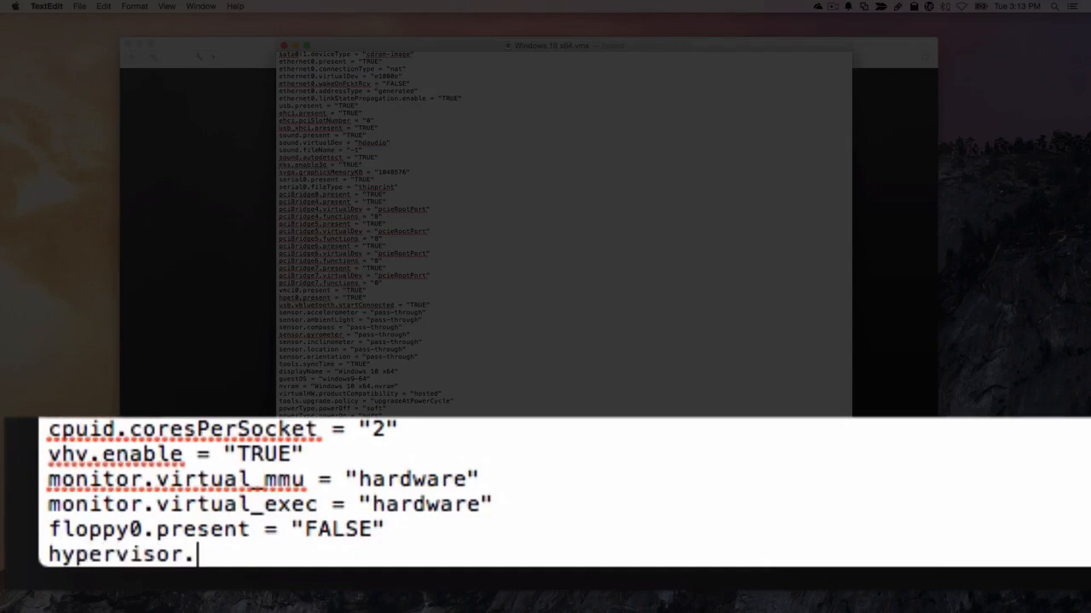
type("cpuid.")
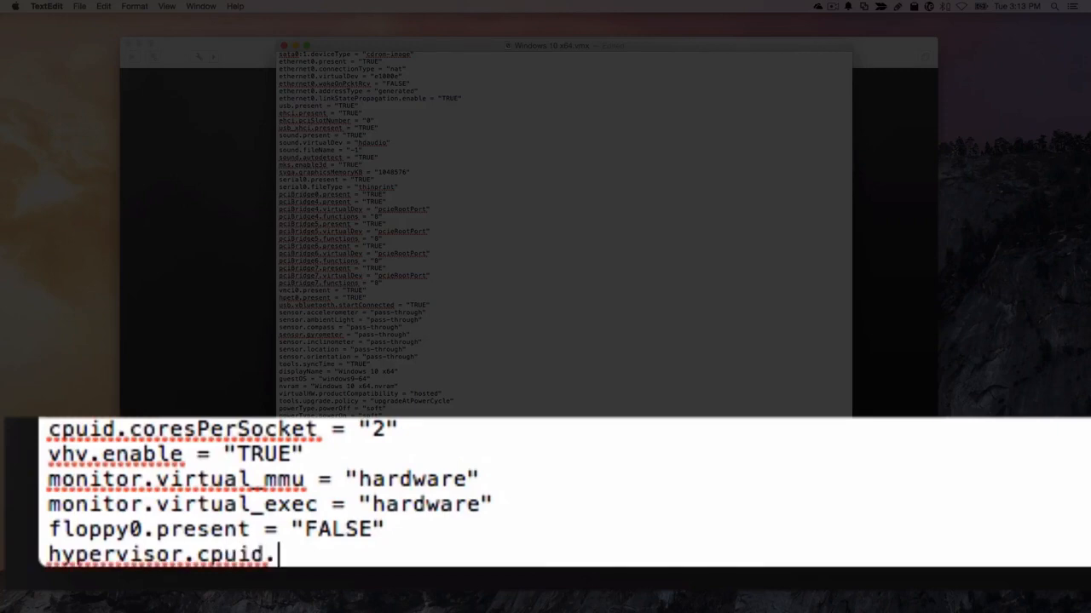
type("v0=\"")
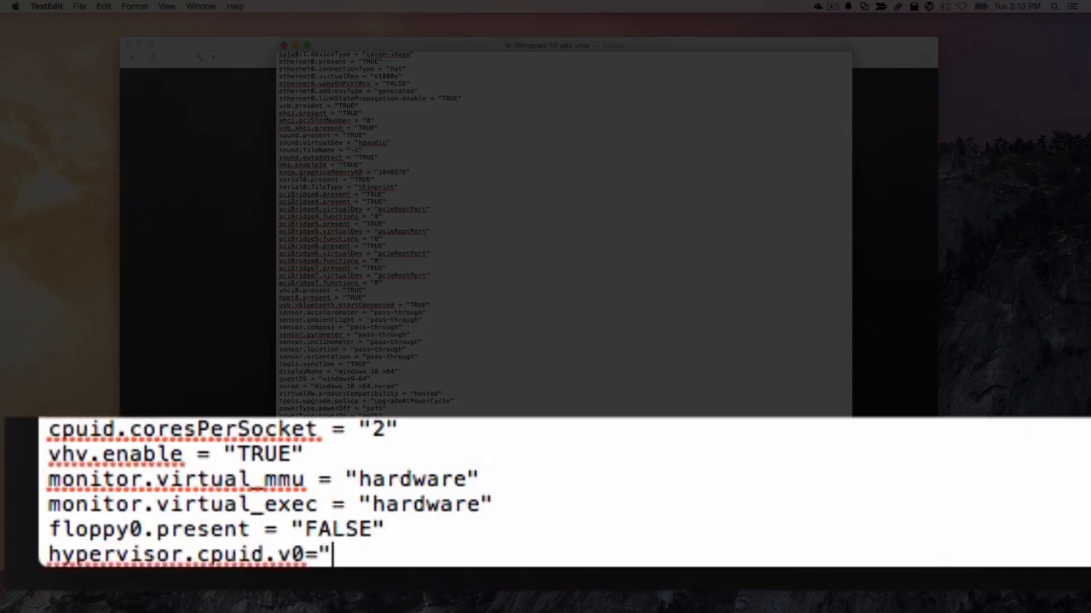
type("FALSE\"")
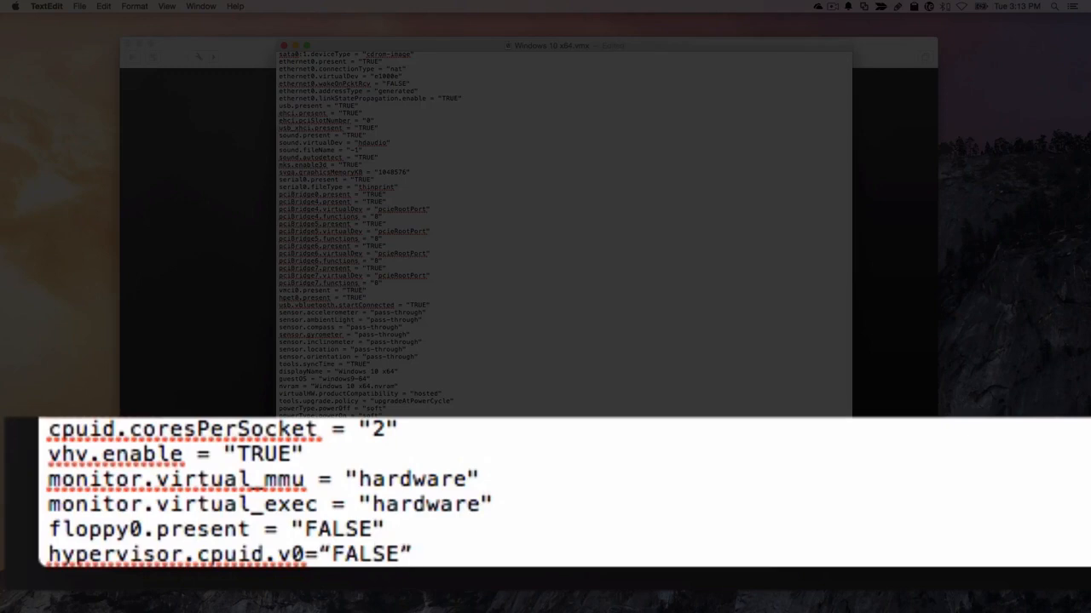
Replace the curly-quoted FALSE value of hypervisor.cpuid.v0 with a copy of the straight-quoted "FALSE" from the floppy0.present line.
left_click_drag(320, 552, 461, 545)
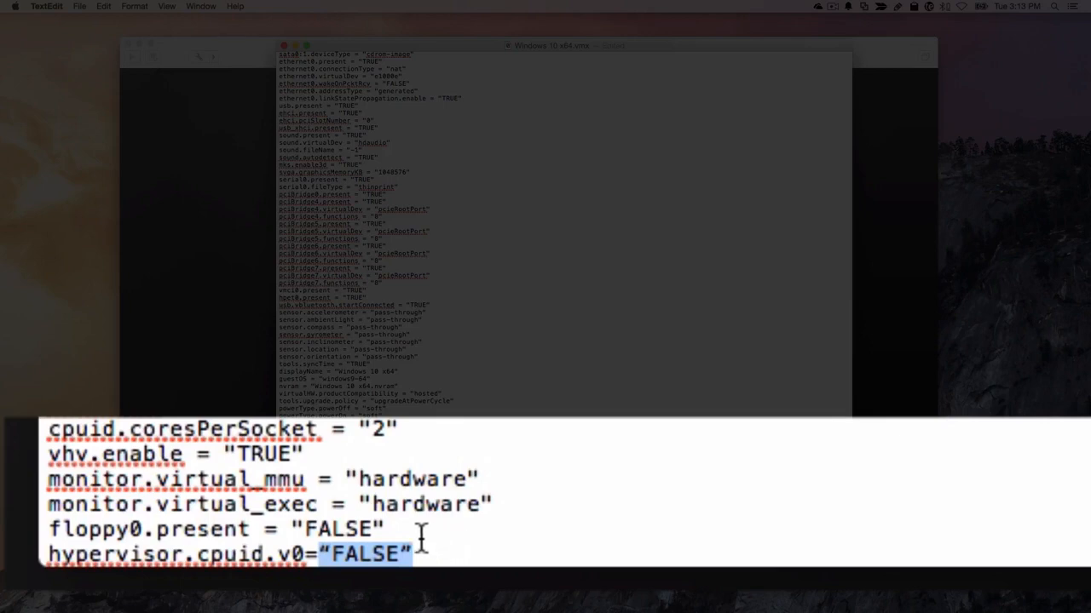
left_click(415, 545)
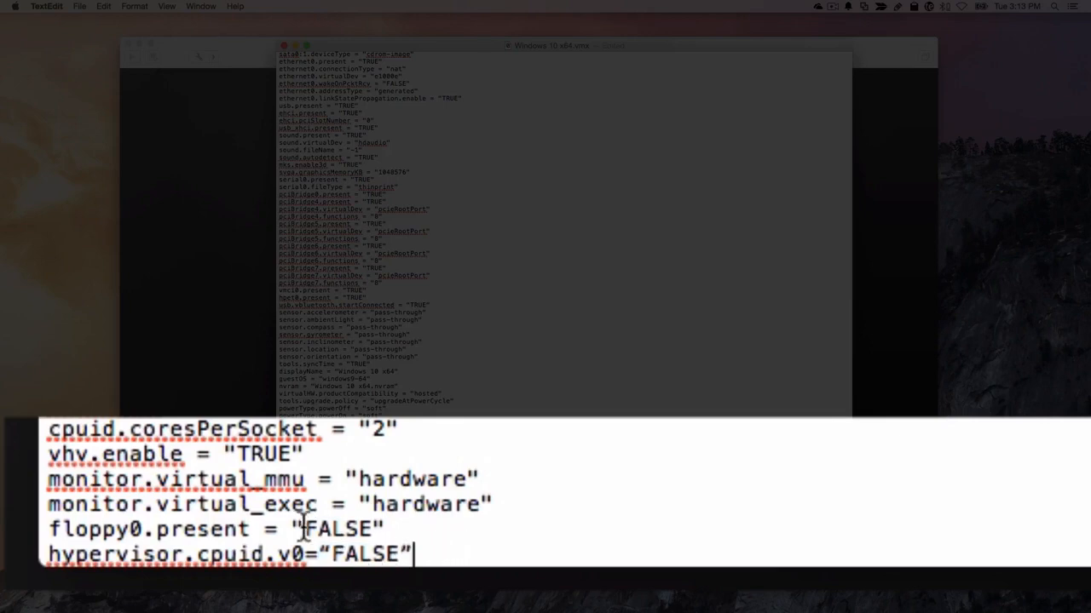
left_click_drag(292, 528, 414, 526)
key("super+c")
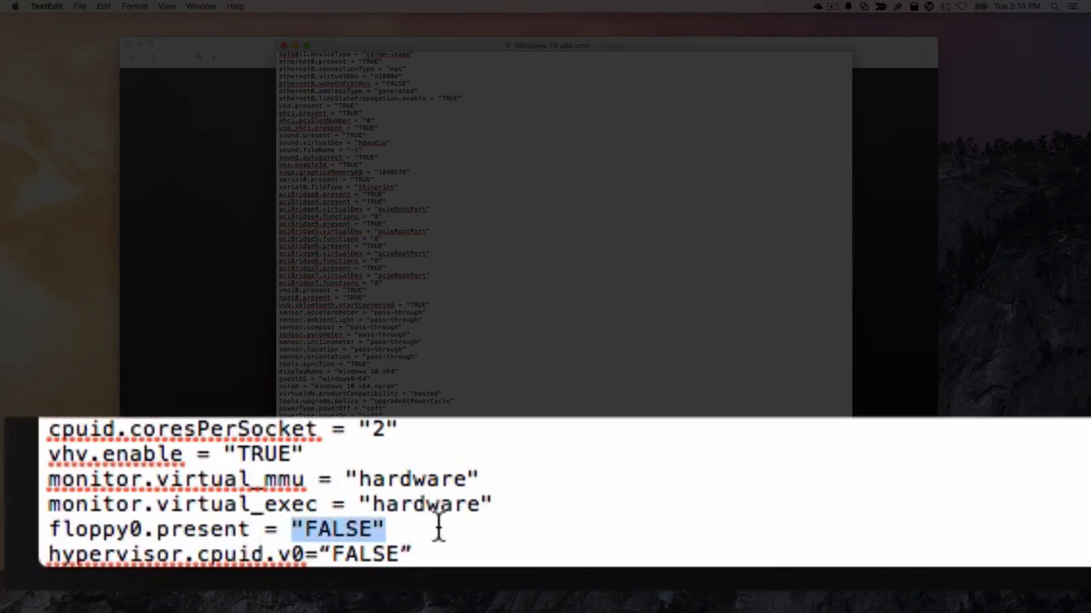
left_click(318, 554)
left_click_drag(318, 554, 480, 550)
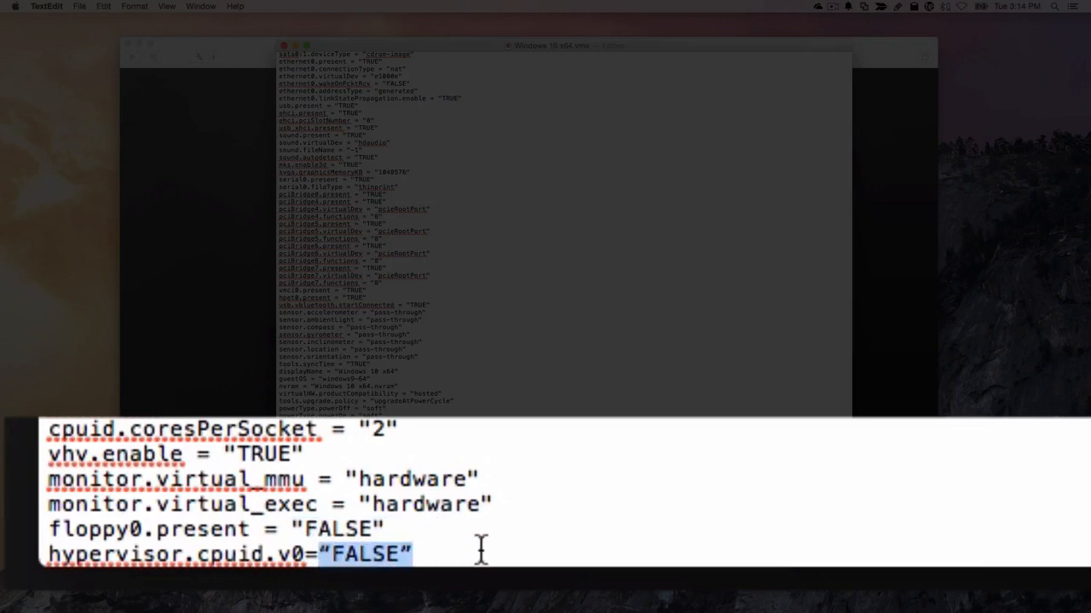
key("super+v")
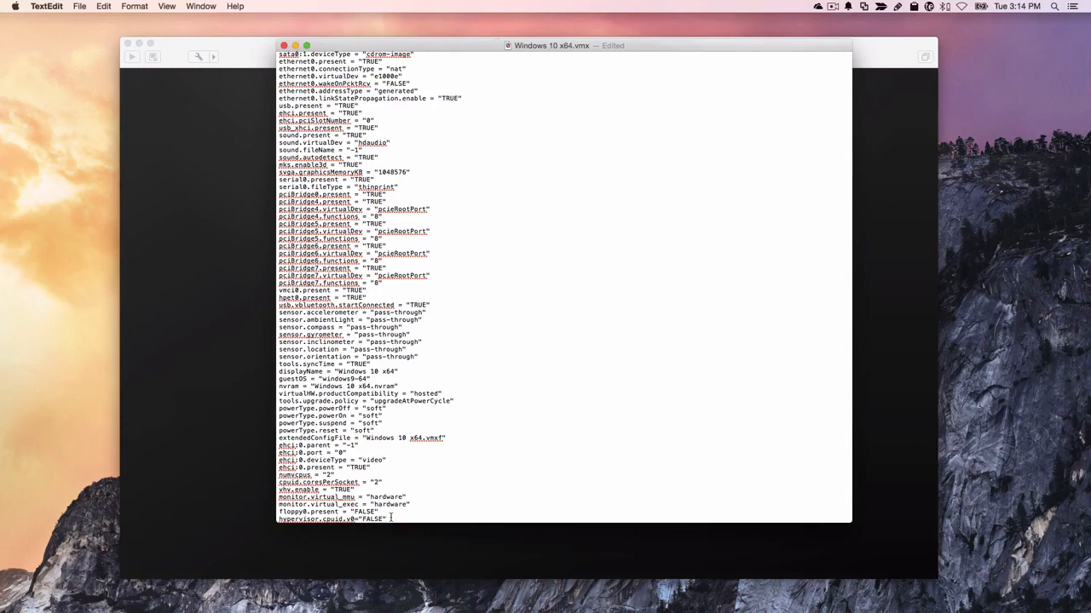
Save and close the edited .vmx file and close the virtual machine's Settings window.
key("super+s")
left_click(284, 46)
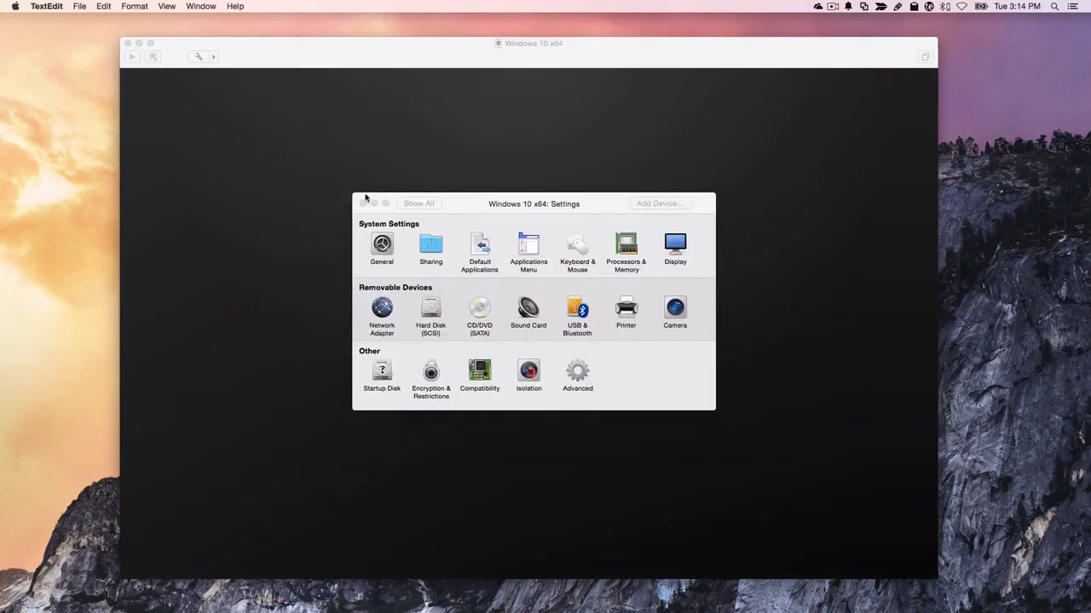
left_click(365, 201)
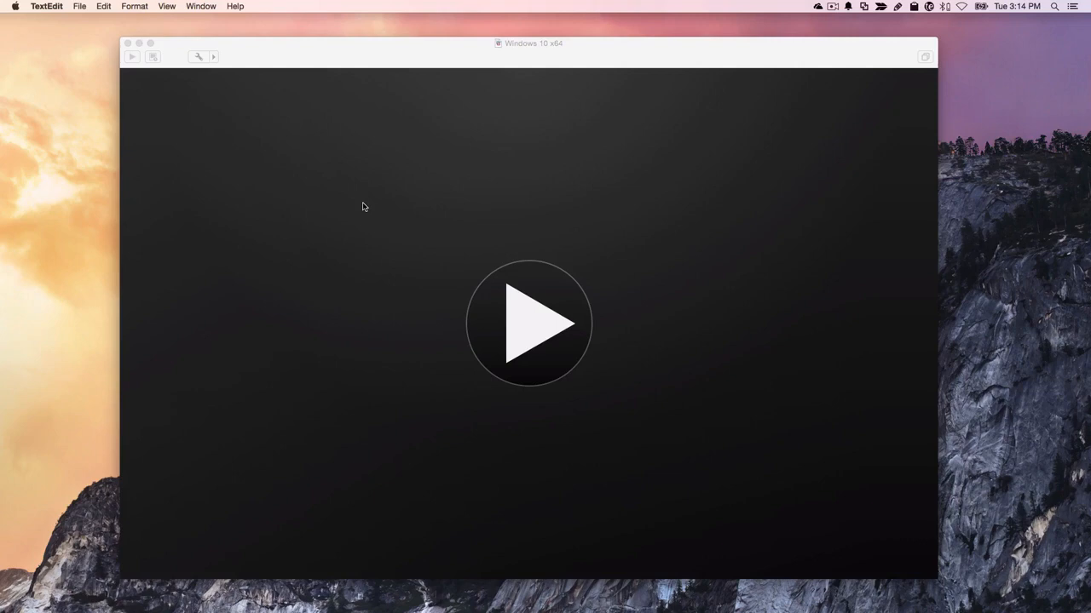
Start the Windows 10 x64 virtual machine in VMware Fusion and bring its window in front of the browser.
left_click(534, 330)
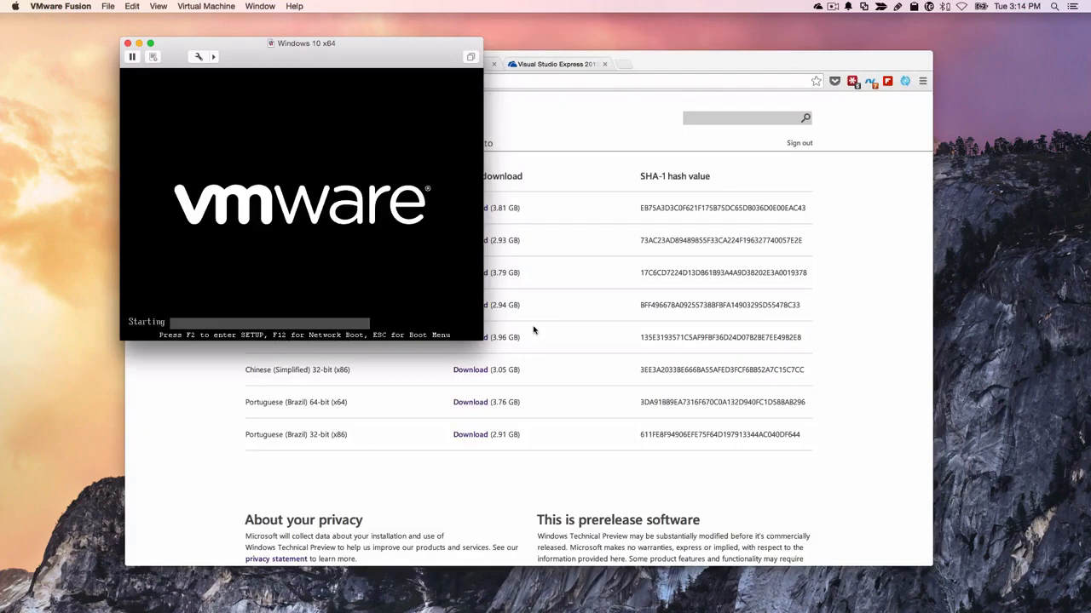
left_click(818, 66)
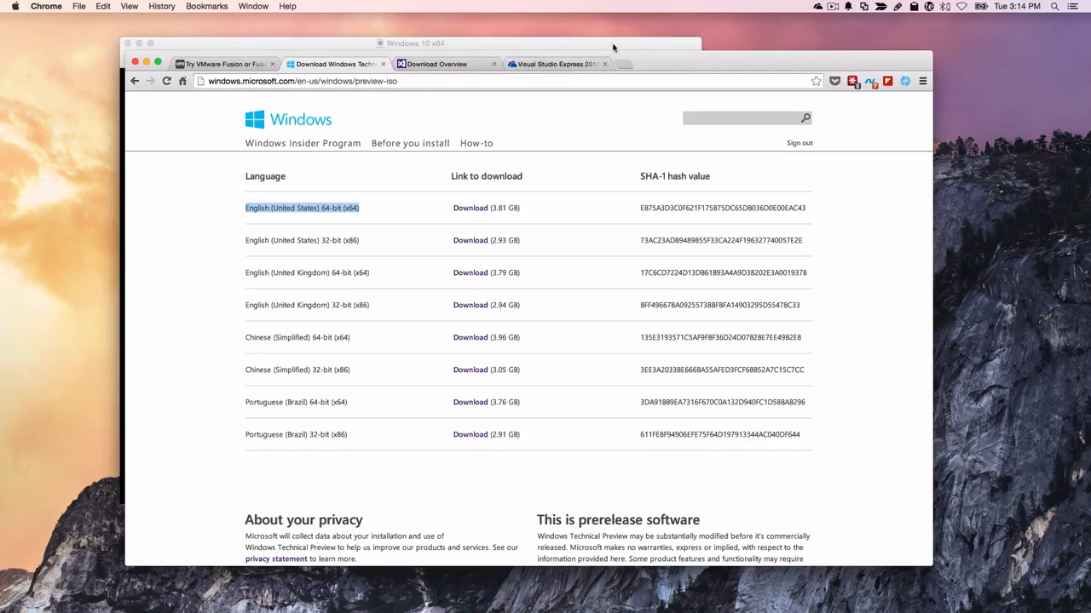
left_click_drag(613, 47, 687, 83)
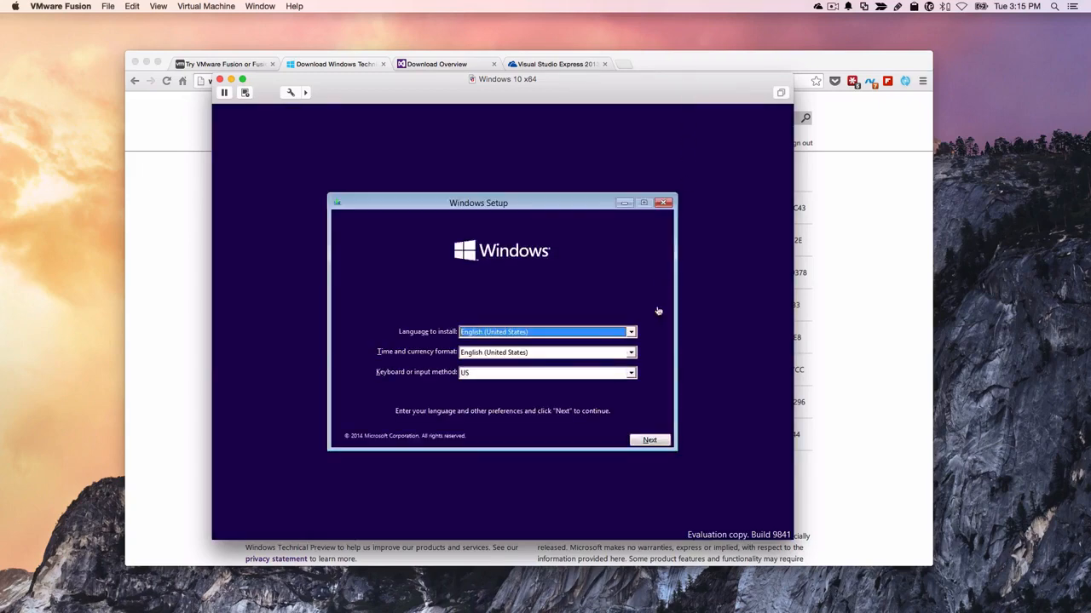
Accept the English (United States) language and US keyboard settings in Windows Setup and start the installation.
left_click(655, 443)
left_click(651, 441)
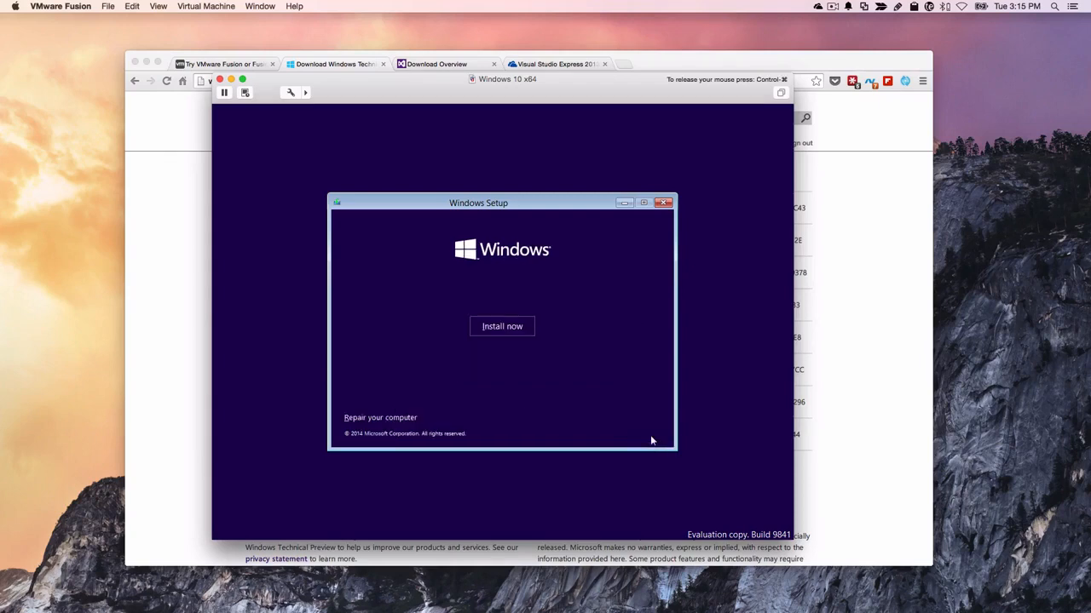
left_click(510, 327)
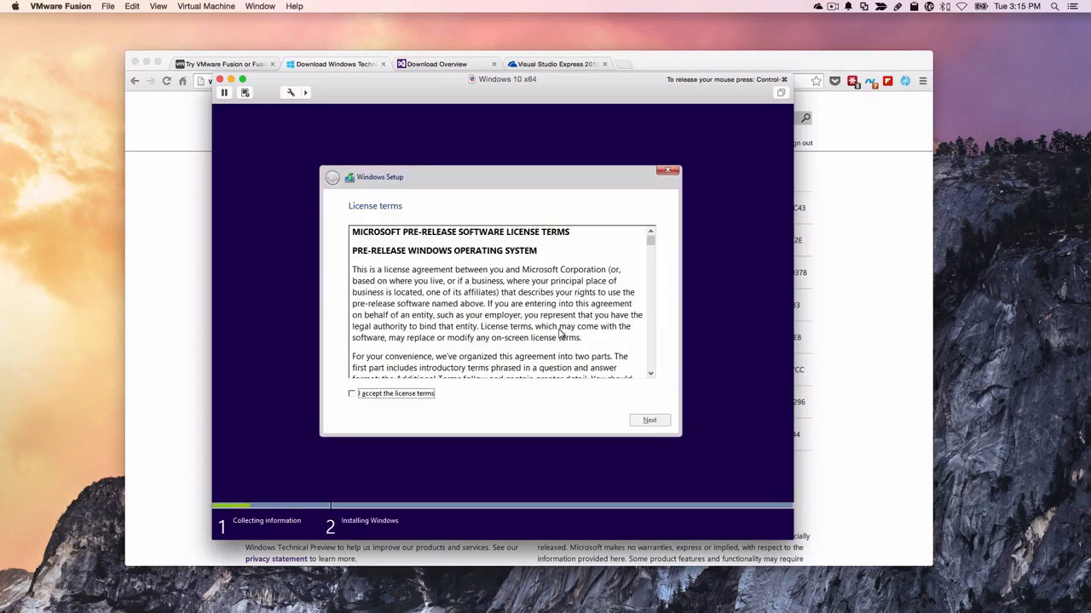
Accept the license terms and run a custom Windows-only installation on Drive 0 Unallocated Space.
left_click(351, 394)
left_click(651, 423)
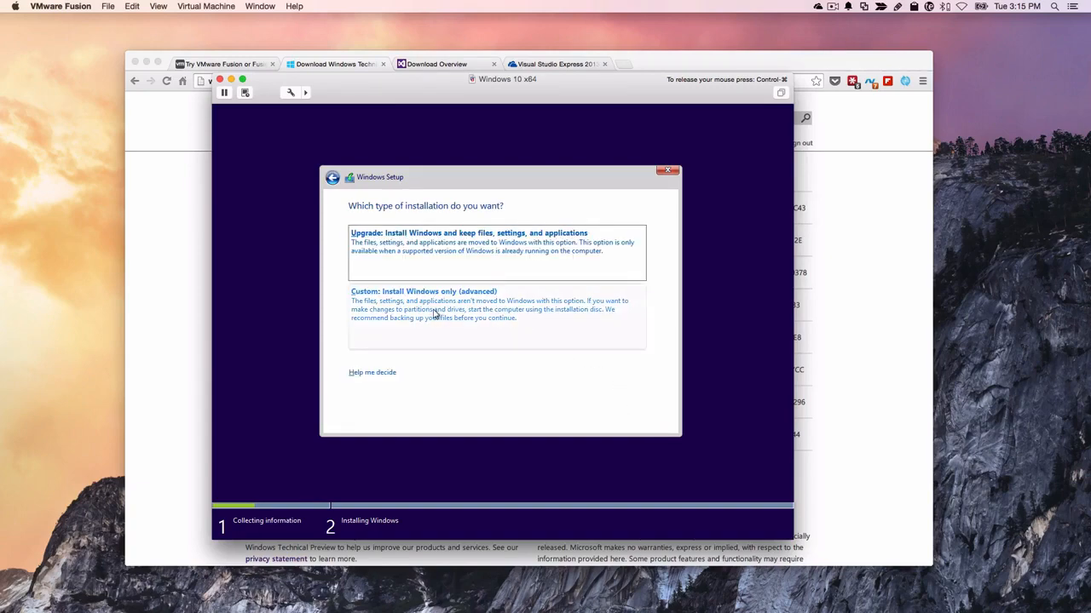
left_click(439, 312)
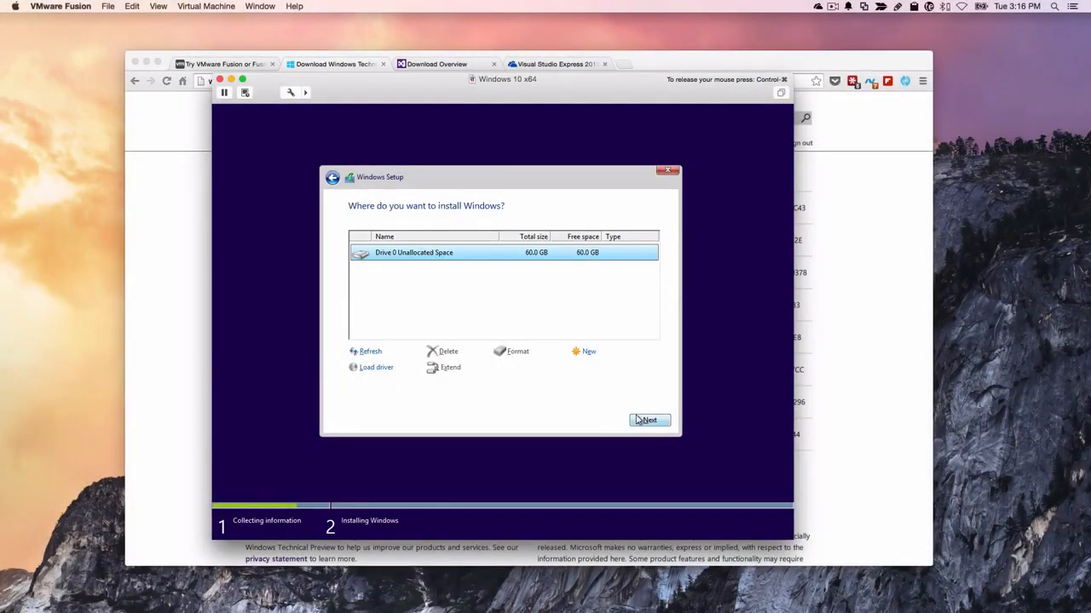
left_click(649, 421)
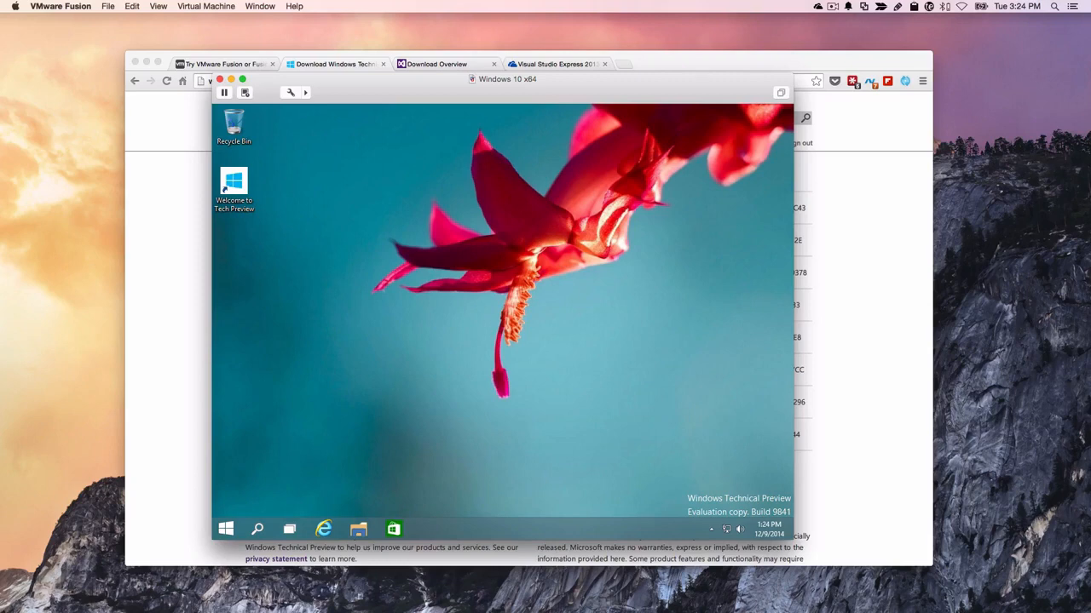
Open Internet Explorer in the virtual machine and search the web for "visual studio" from the MSN page.
left_click(576, 149)
left_click(324, 529)
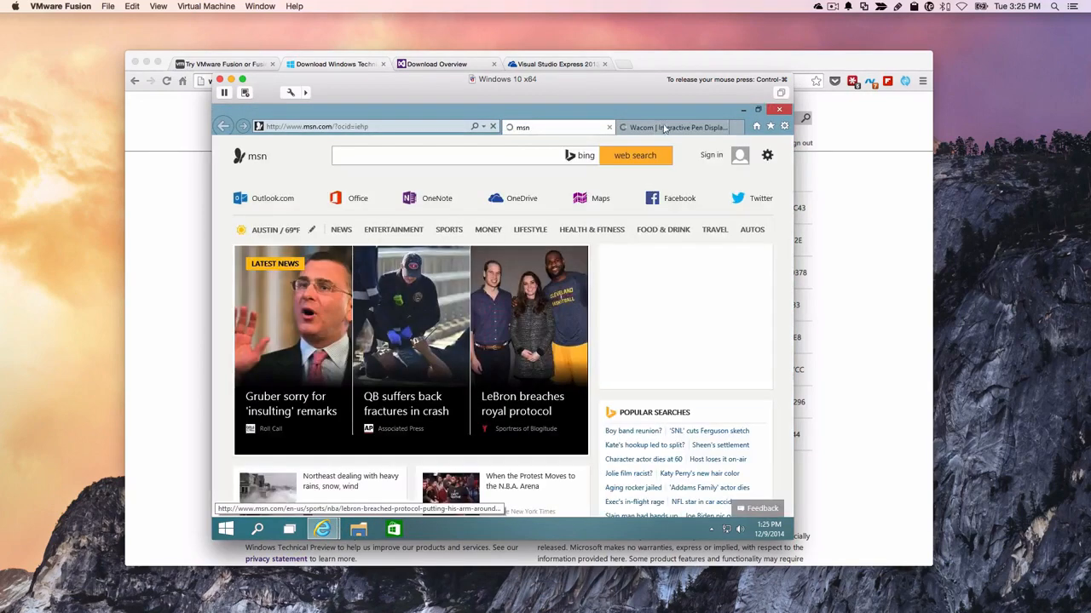
left_click(528, 156)
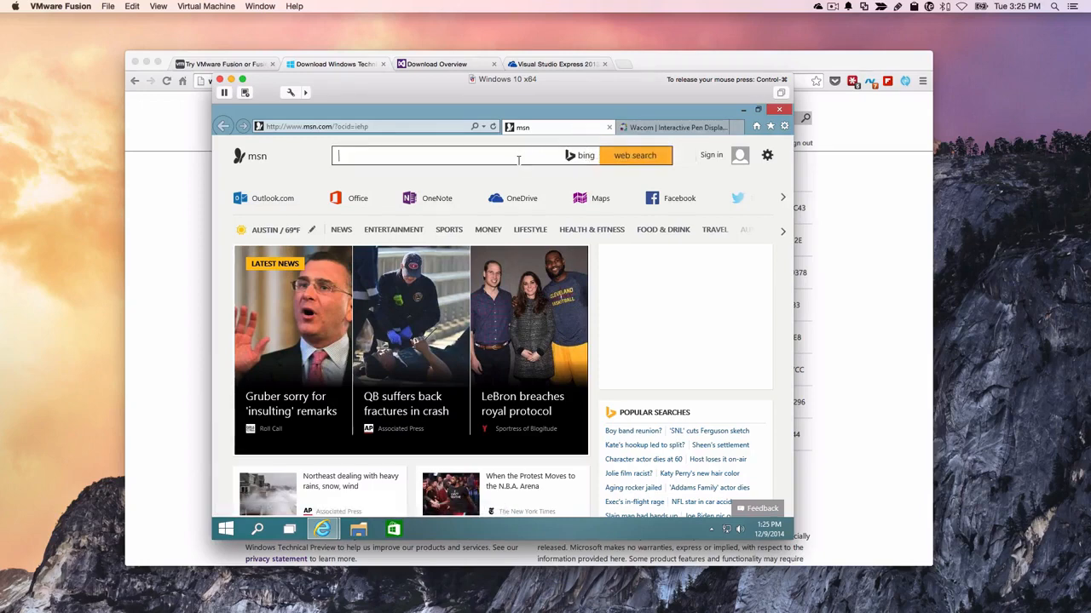
type("vi")
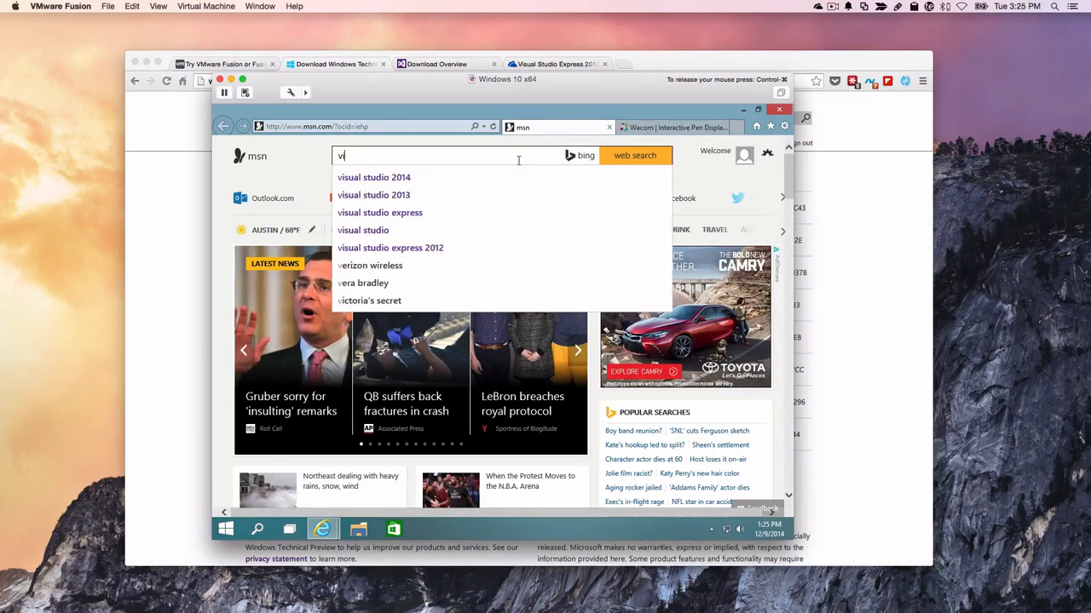
type("sua")
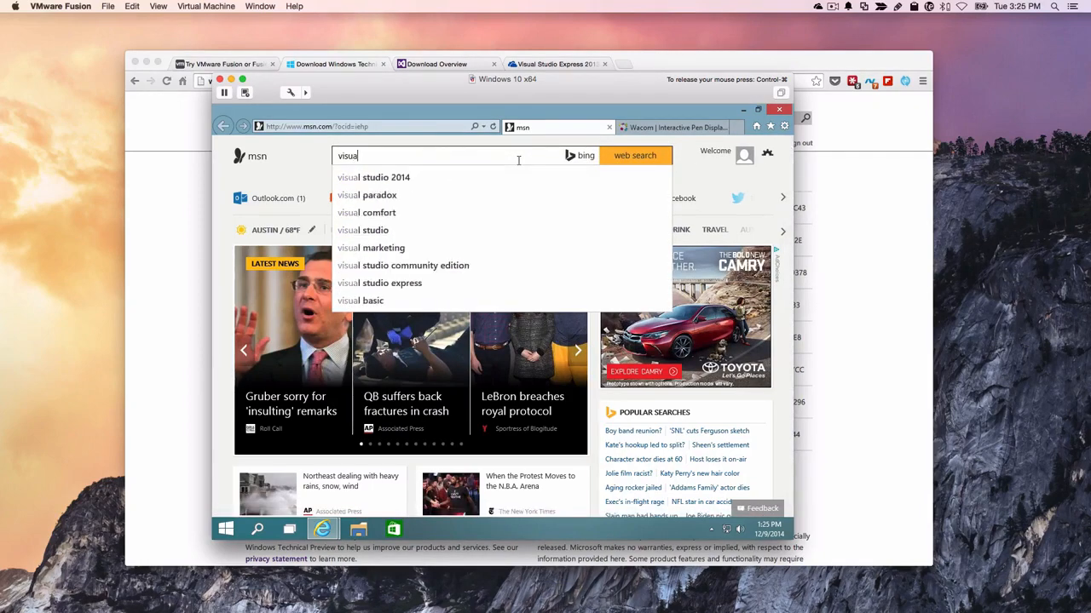
key("Down")
key("BackSpace")
key("BackSpace")
key("BackSpace")
key("BackSpace")
key("BackSpace")
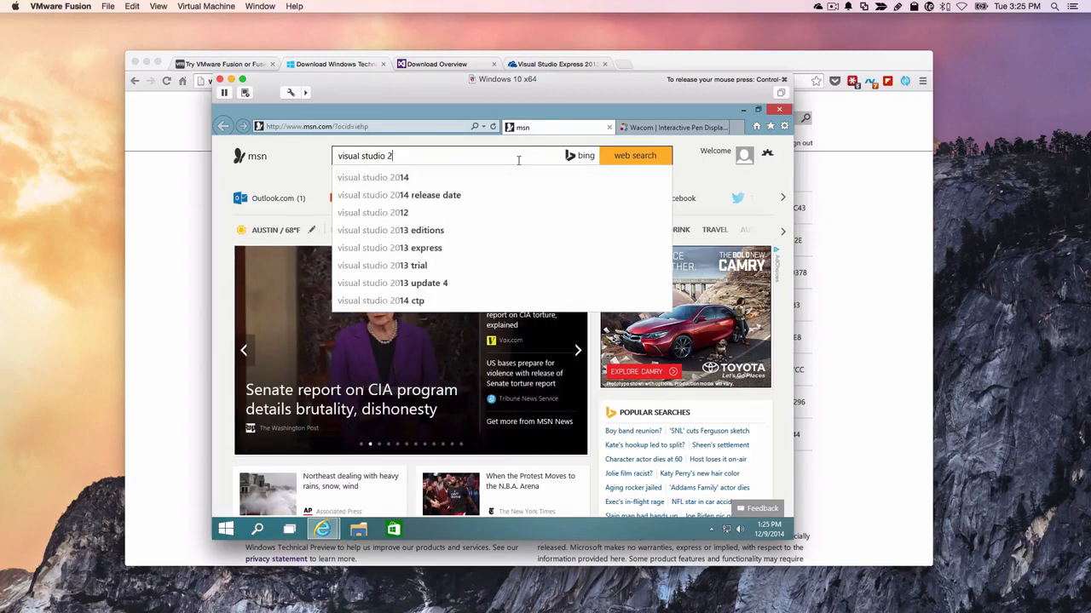
key("Return")
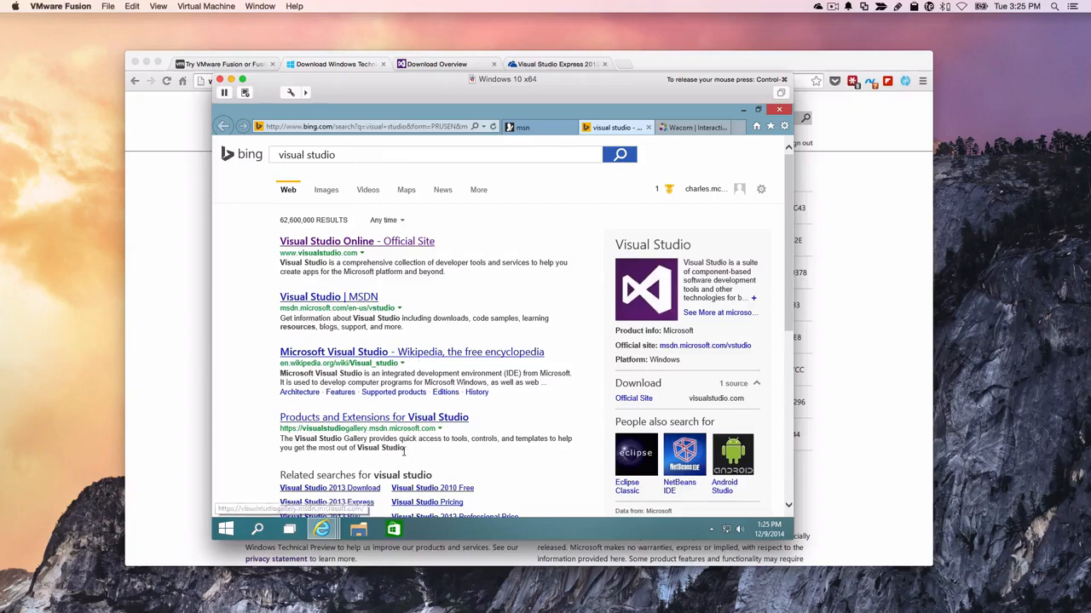
Follow the related search Visual Studio 2013 Download and open the Download Overview page on visualstudio.com.
left_click(354, 489)
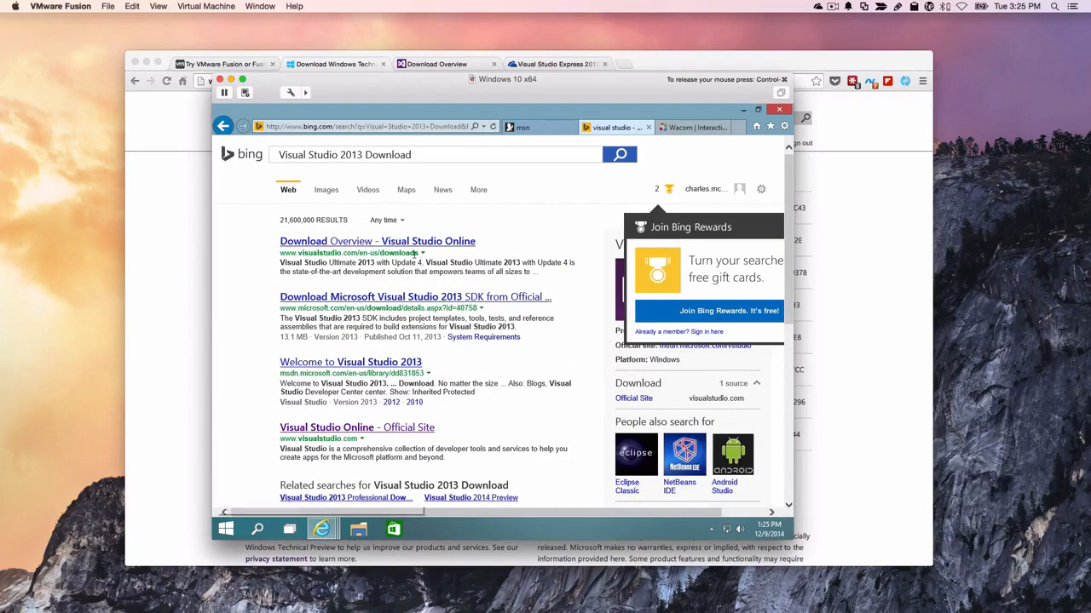
left_click(420, 243)
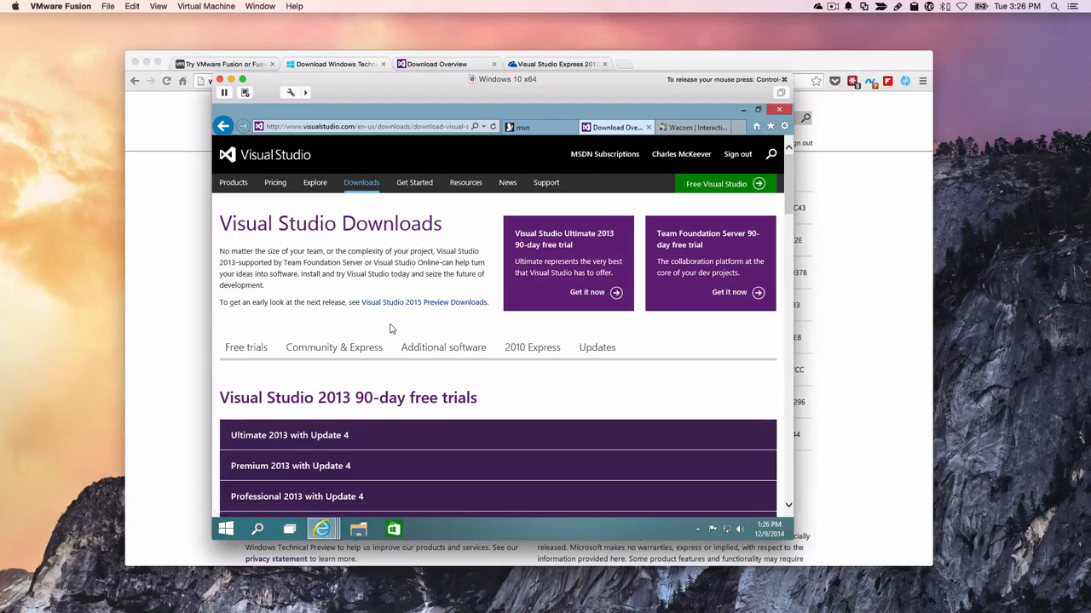
Expand Express 2013 with Update 4 for Windows under Community & Express and highlight "Windows Phone and Windows Store" in its description.
scroll(391, 328, "down", 3)
scroll(392, 329, "up", 3)
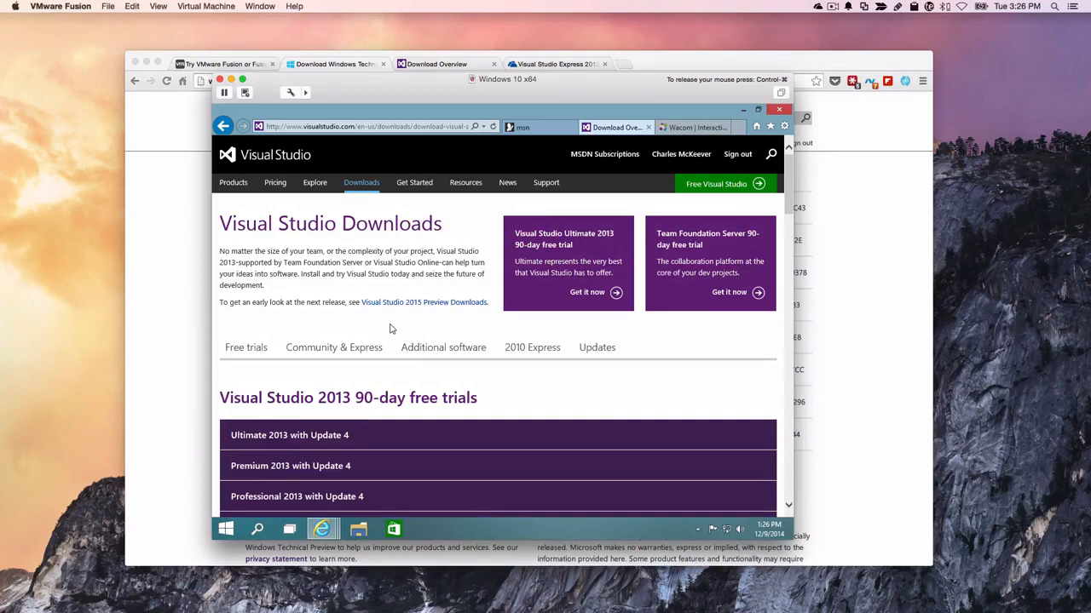
scroll(391, 329, "down", 2)
scroll(391, 329, "down", 3)
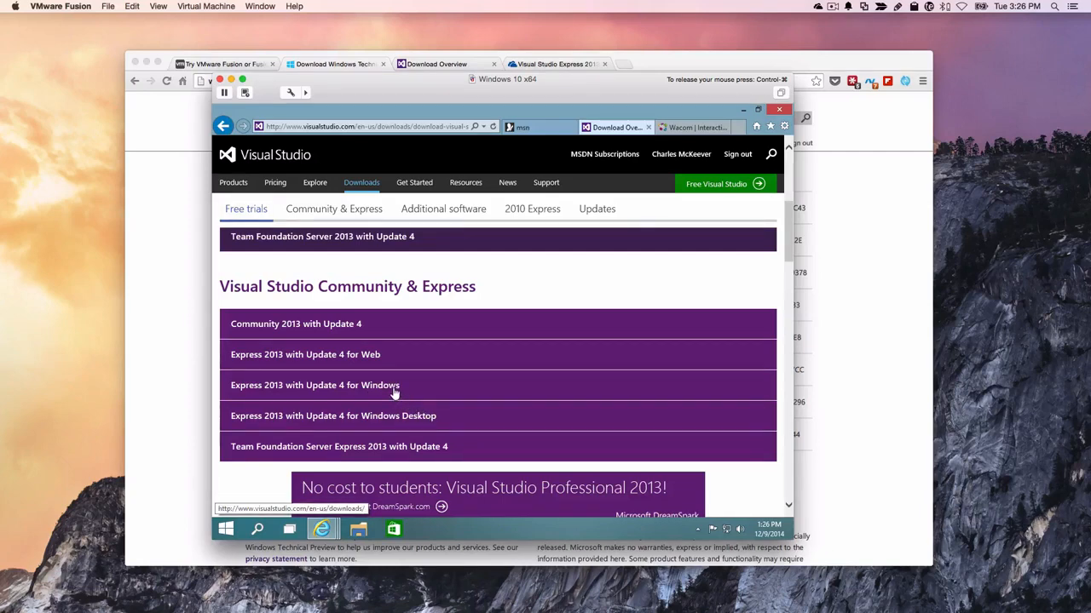
left_click(395, 390)
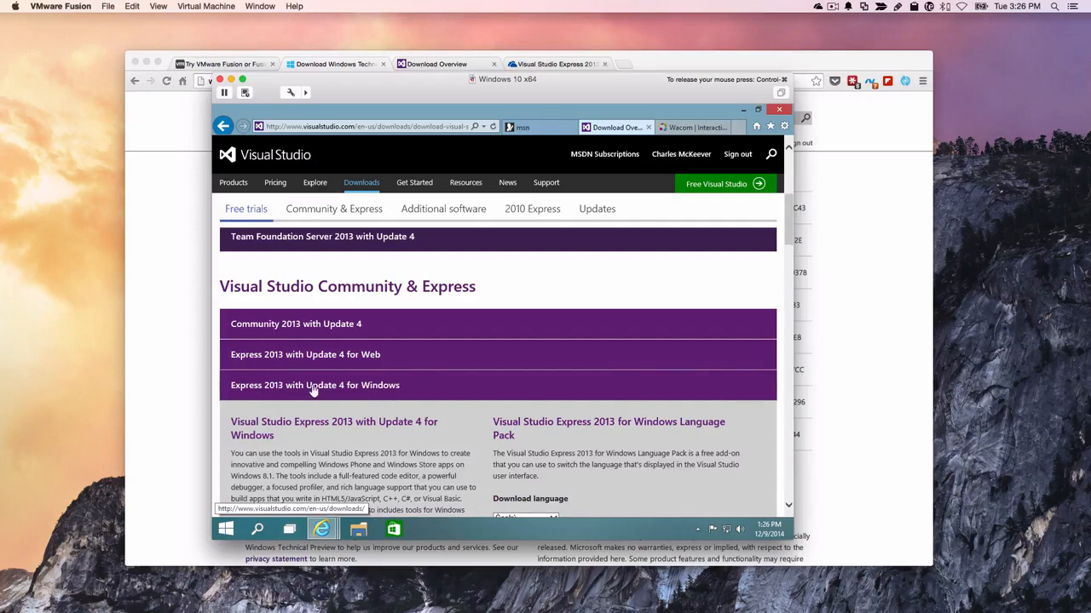
scroll(511, 473, "down", 2)
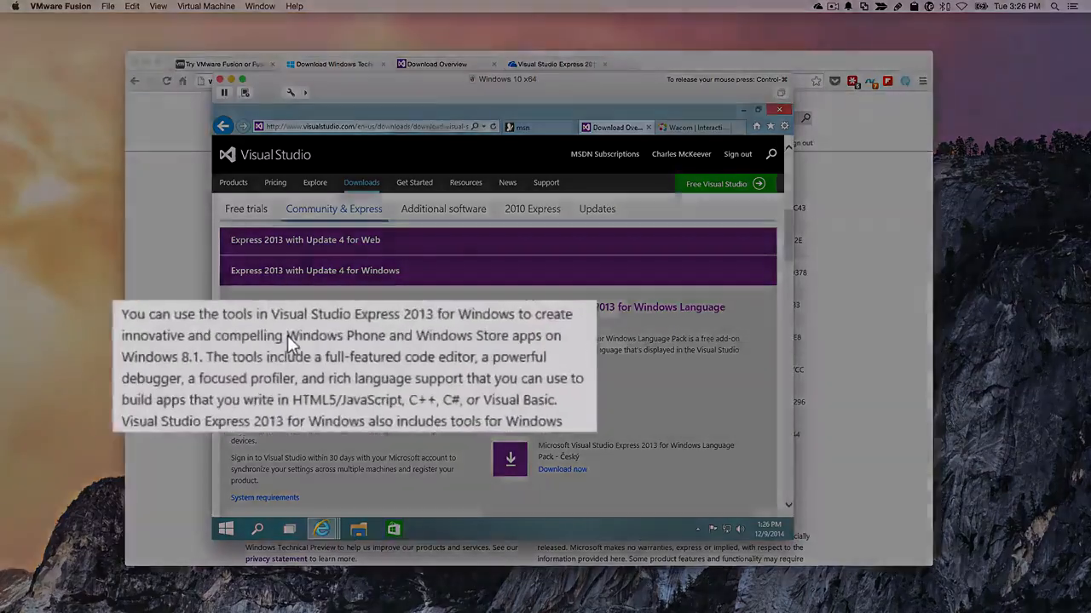
left_click_drag(322, 350, 403, 351)
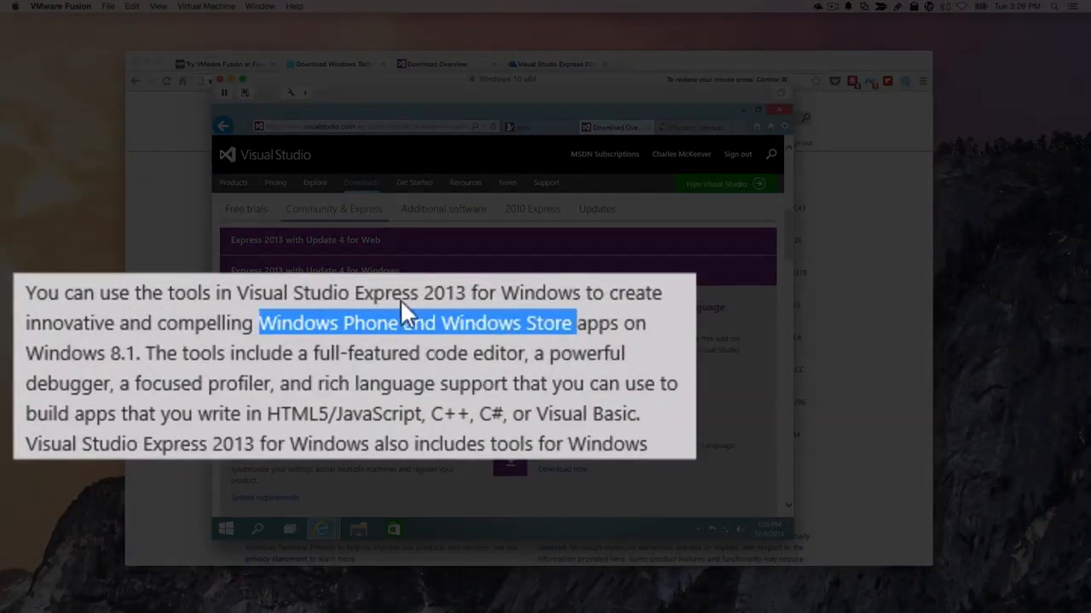
scroll(294, 372, "down", 1)
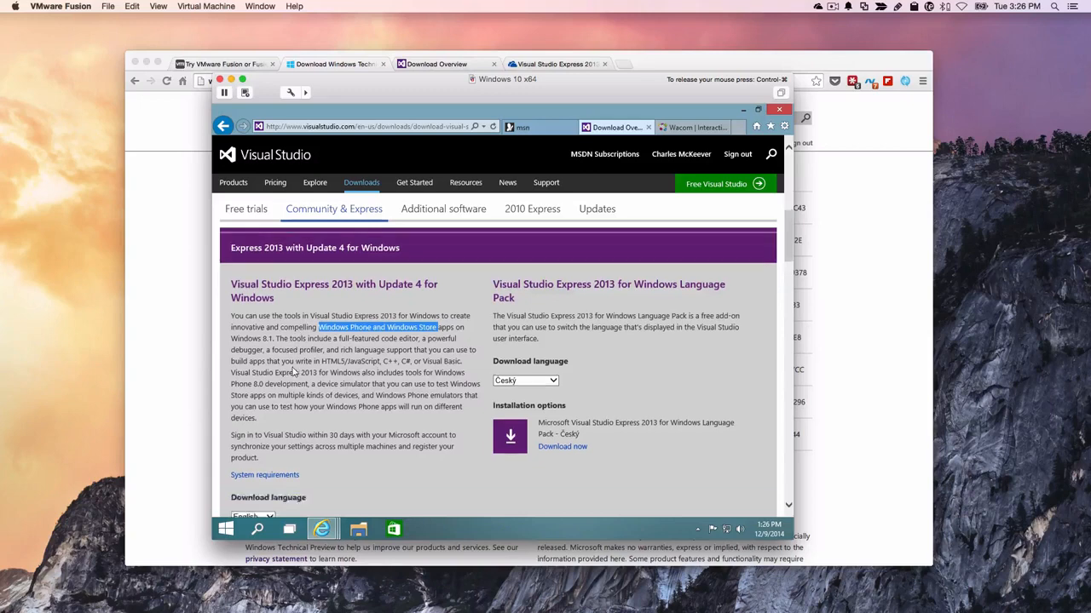
Choose the English online install, select the Express 2013 for Windows download and run winexpress_full.exe.
scroll(294, 373, "down", 3)
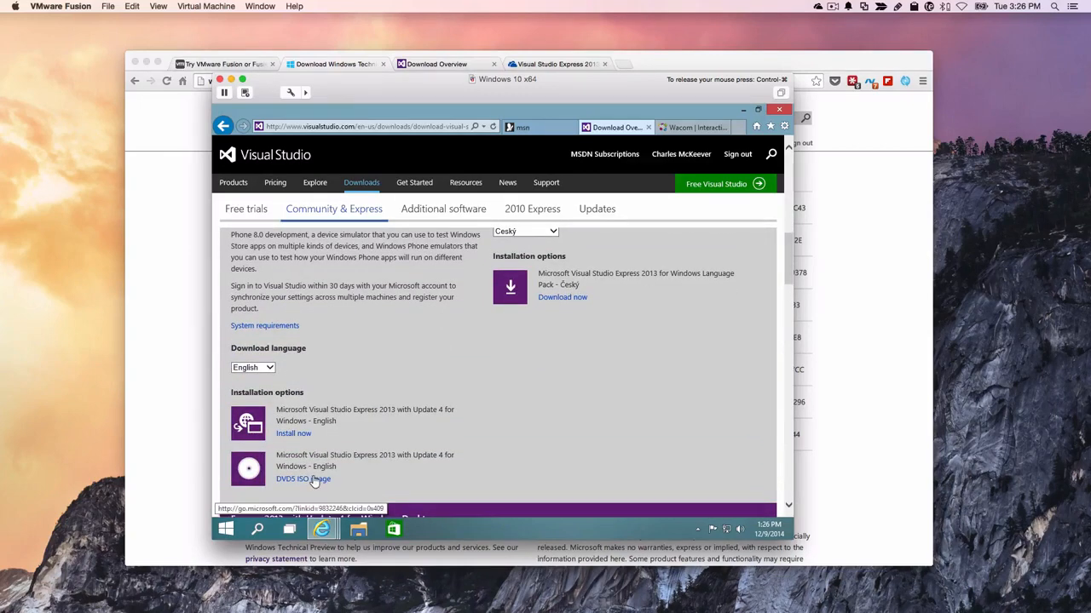
left_click(293, 435)
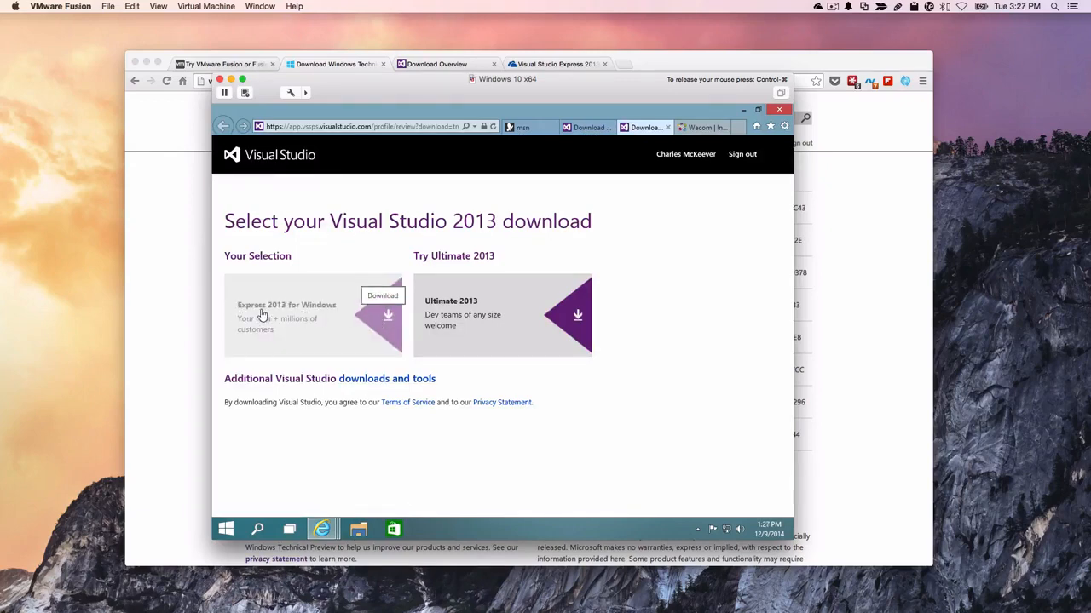
left_click(379, 317)
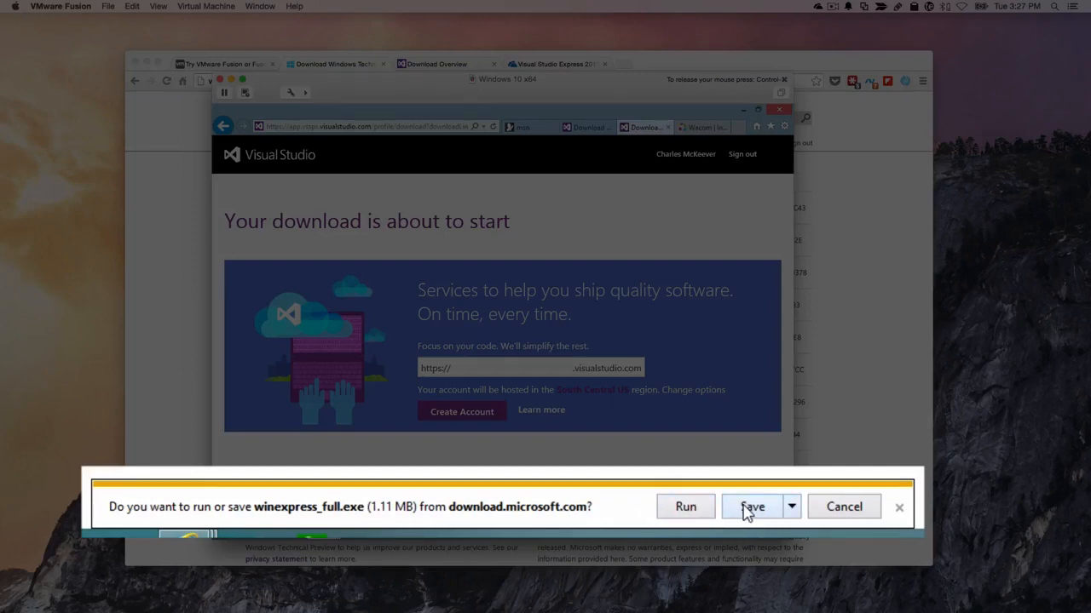
left_click(686, 507)
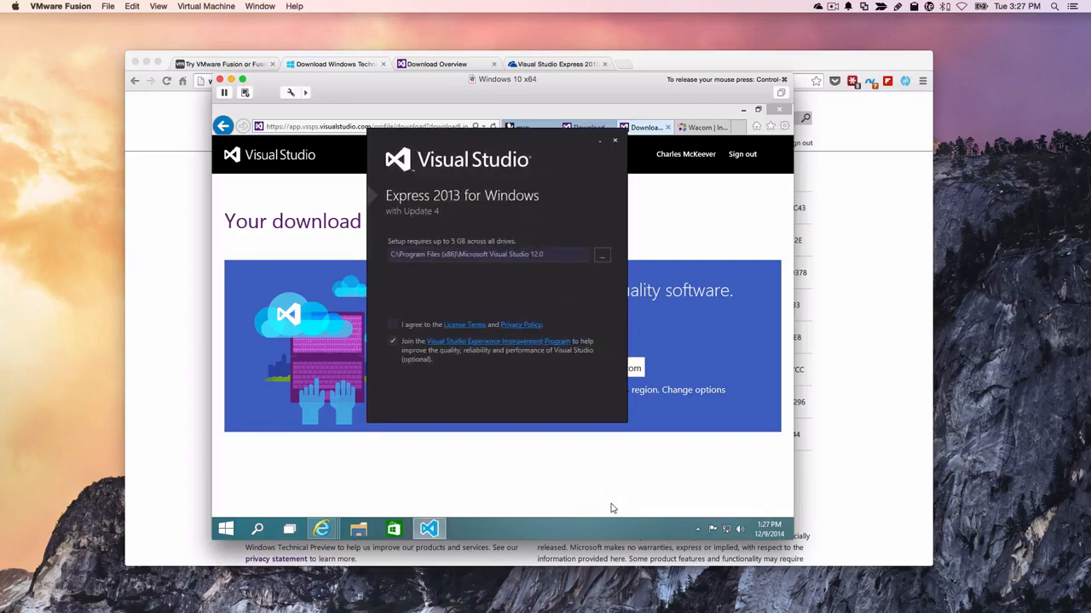
Agree to the license terms, start installing Express 2013 for Windows and allow the installer to make changes.
left_click(394, 325)
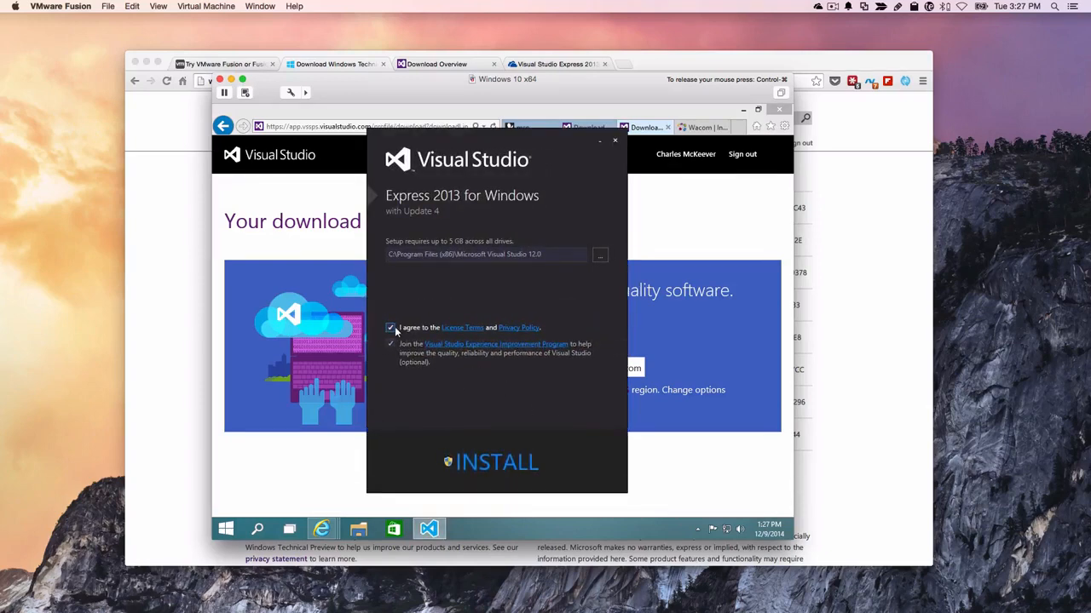
left_click(506, 464)
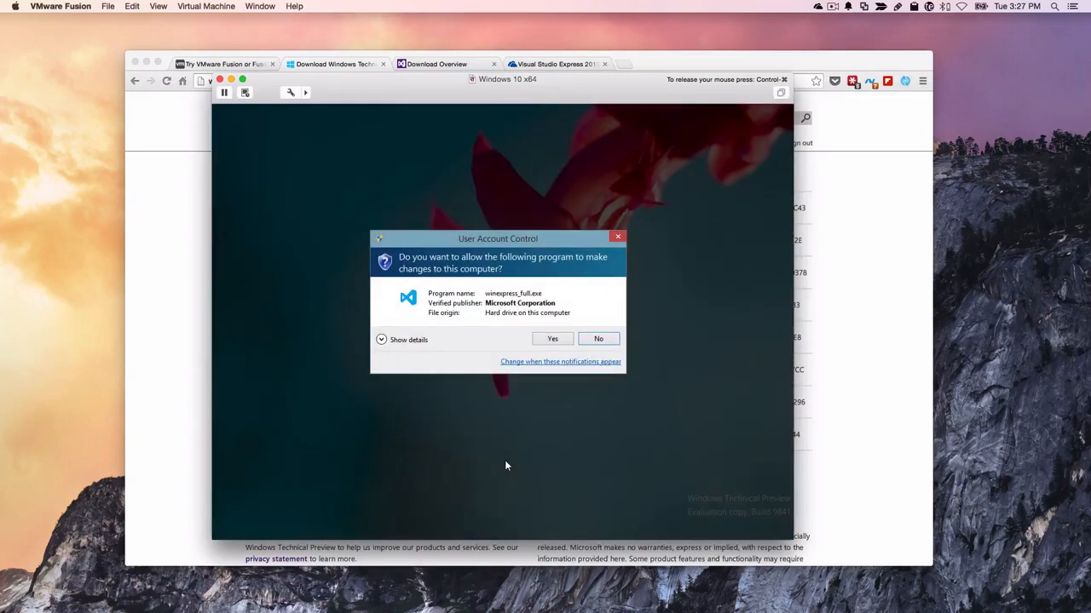
left_click(553, 339)
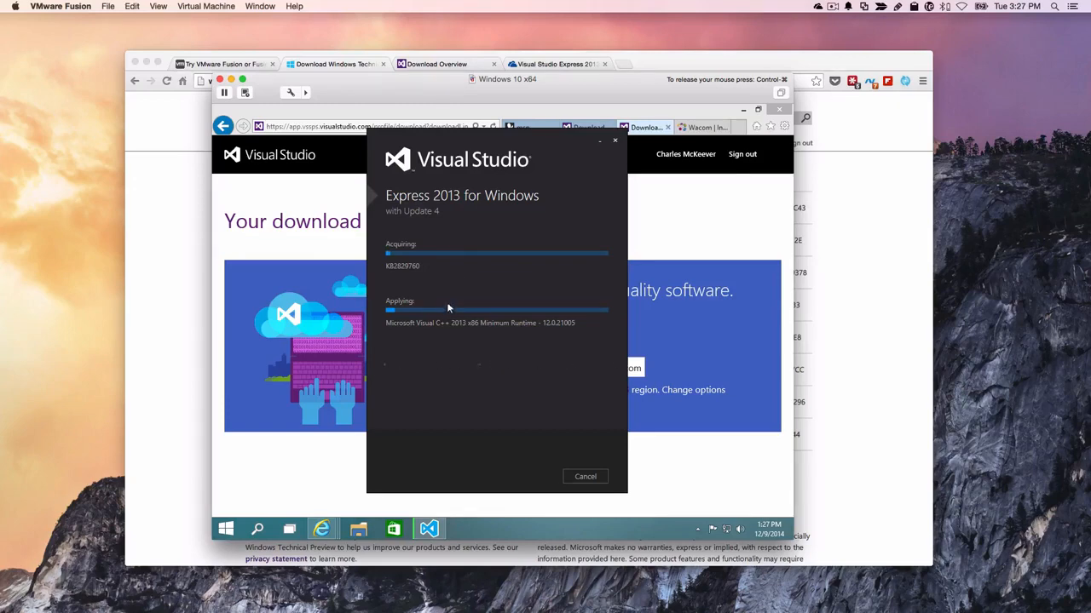
Switch to Chrome on the Mac and download the English Express 2013 for Windows installer from the Download Overview page.
left_click(654, 61)
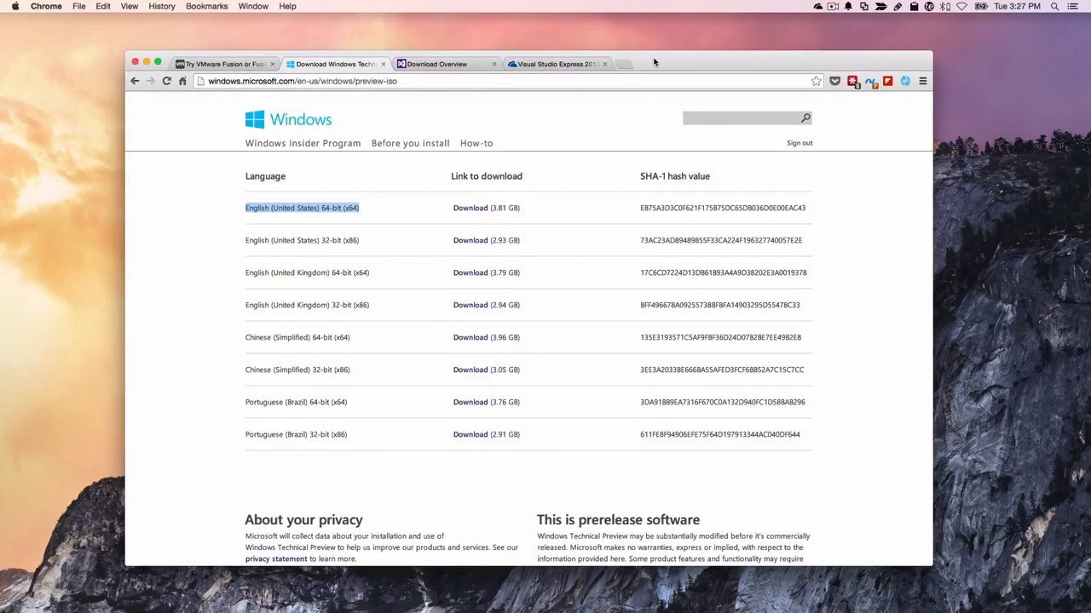
left_click(471, 65)
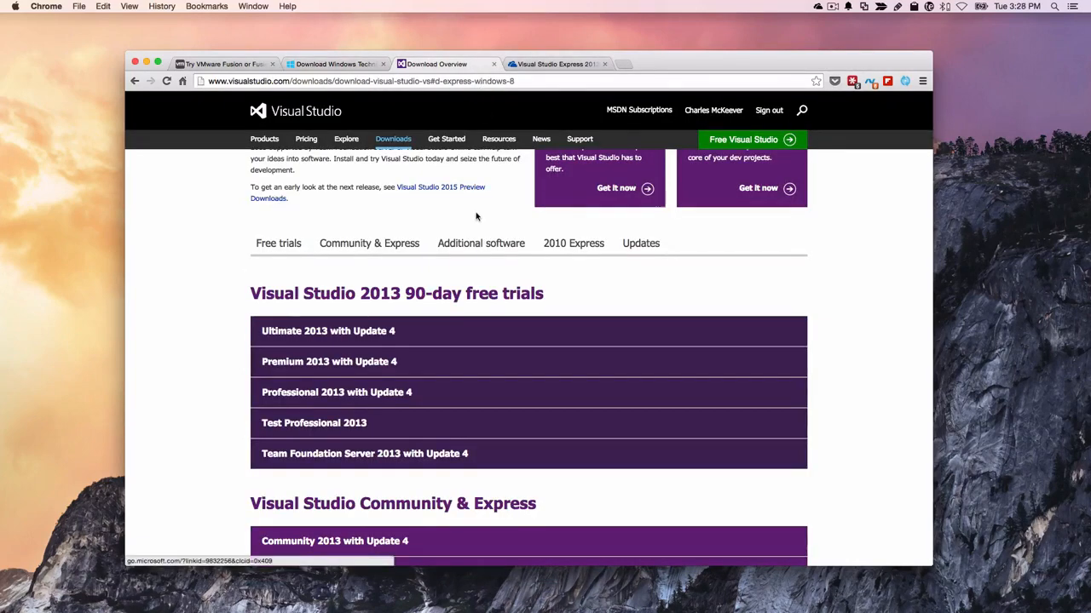
scroll(478, 233, "down", 3)
scroll(478, 233, "down", 3)
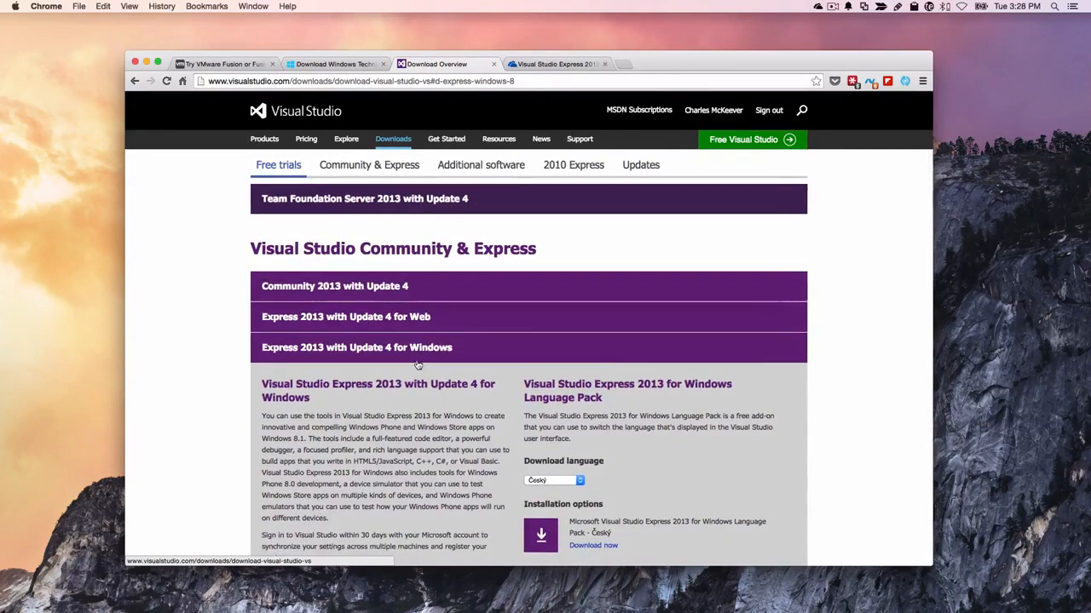
scroll(444, 358, "down", 5)
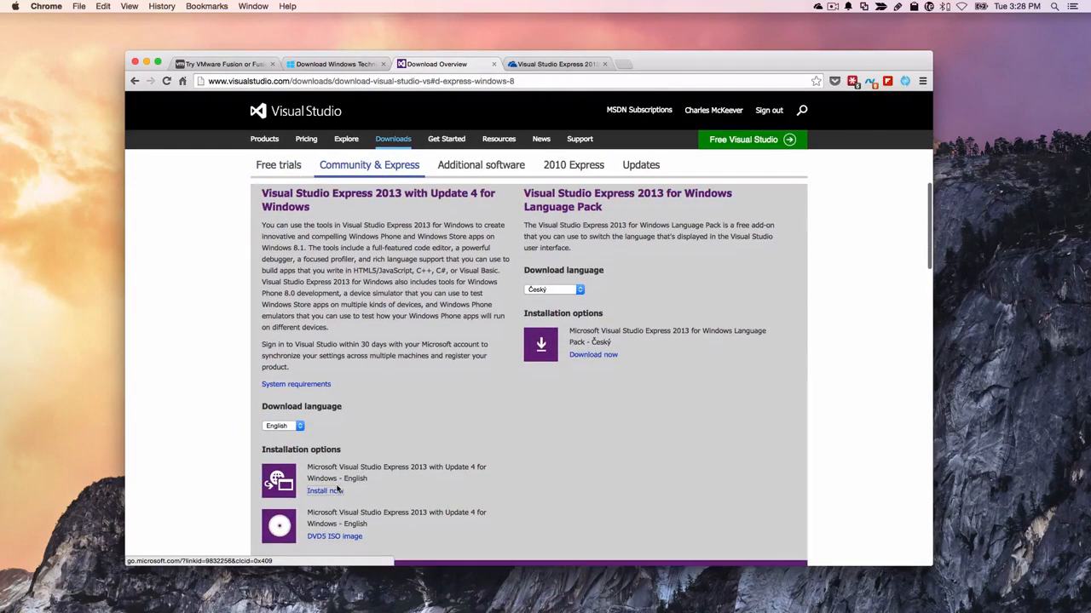
left_click(326, 497)
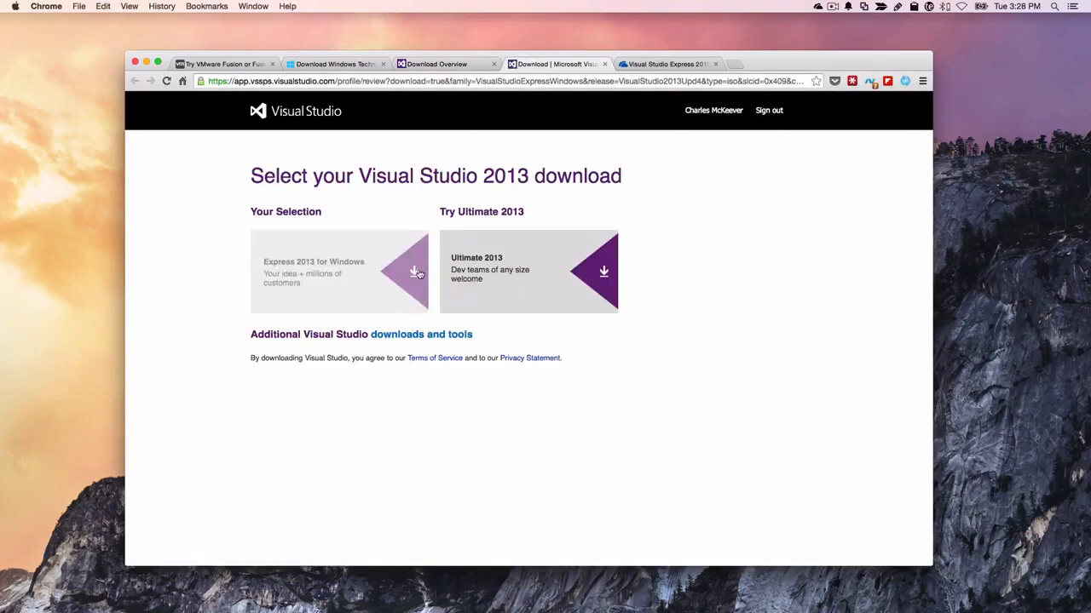
left_click(416, 272)
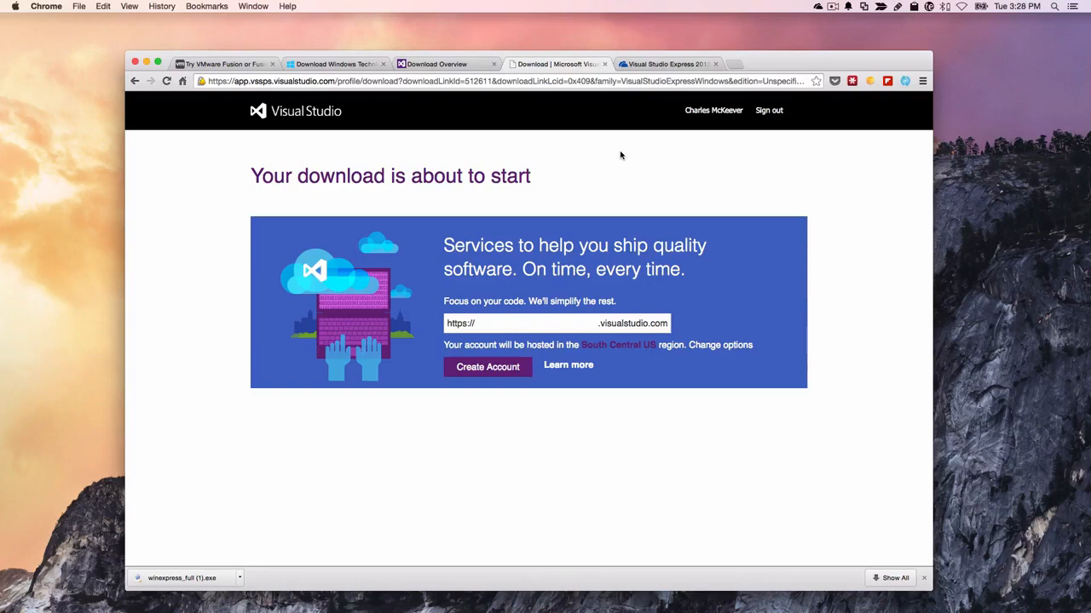
Browse OneDrive from Files through Documents and CoronaCards to the Visual Studio Express 2013 Installer folder.
left_click(658, 65)
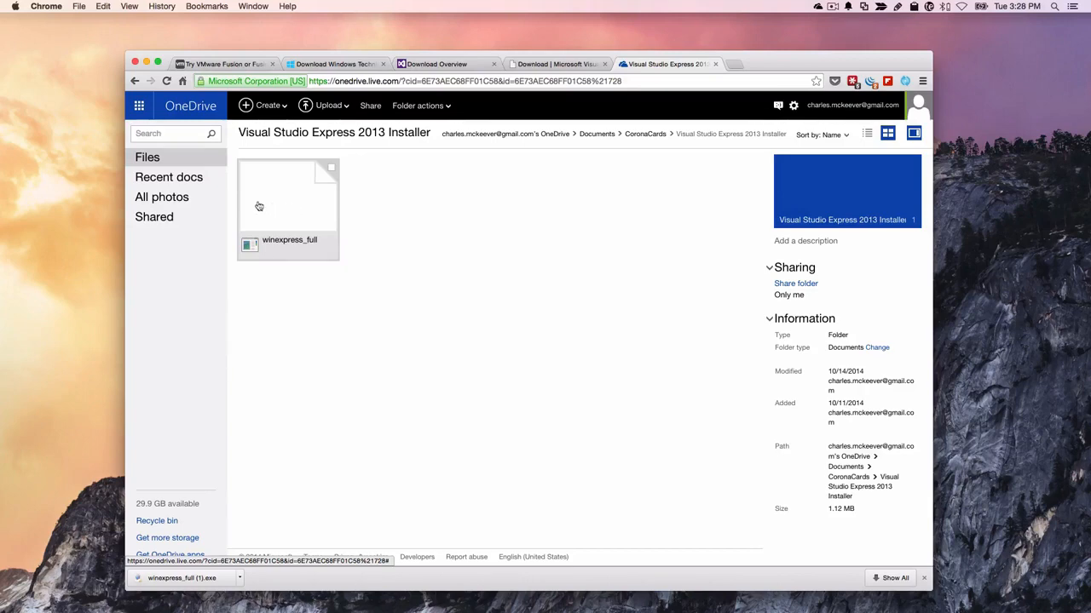
left_click(150, 157)
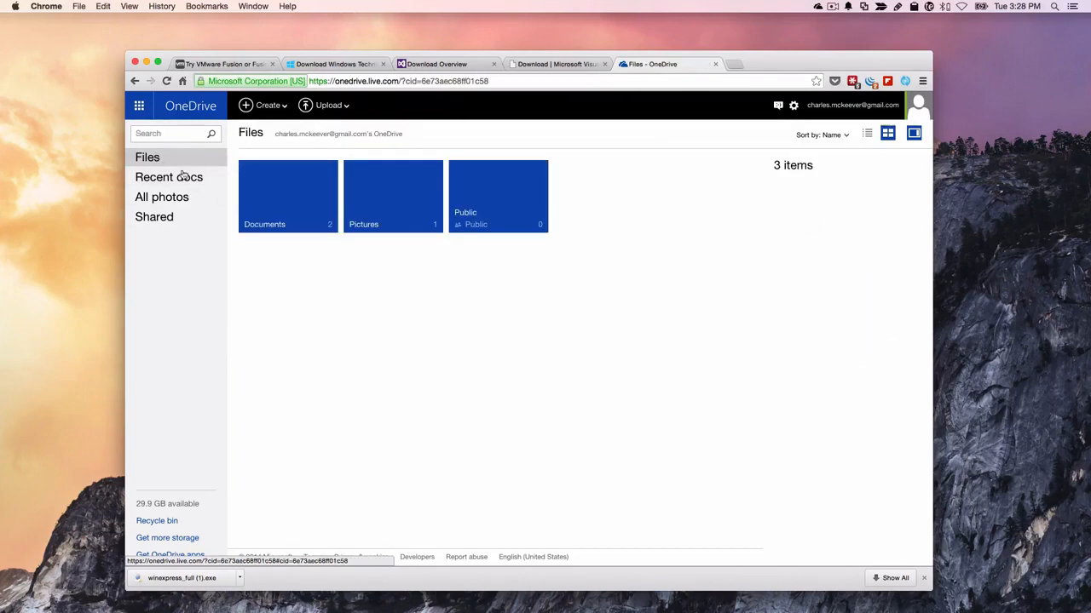
left_click(279, 205)
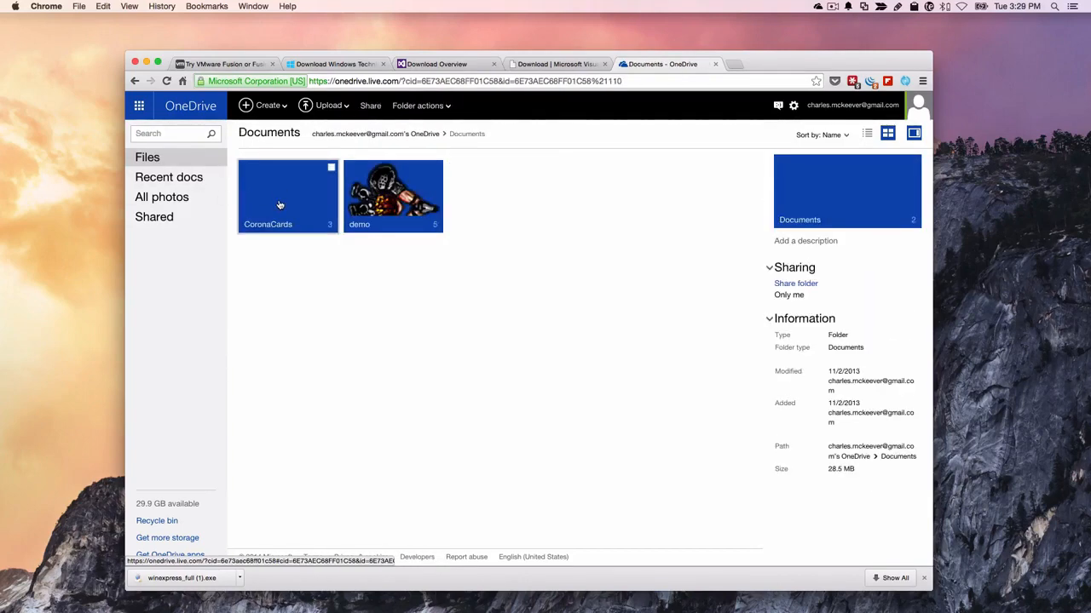
left_click(279, 204)
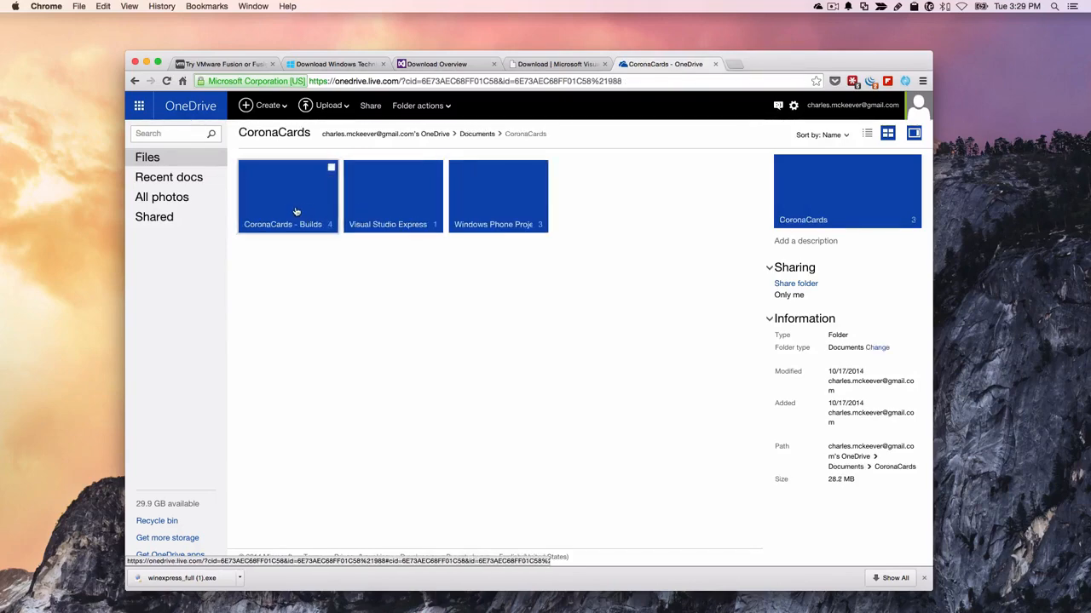
left_click(357, 211)
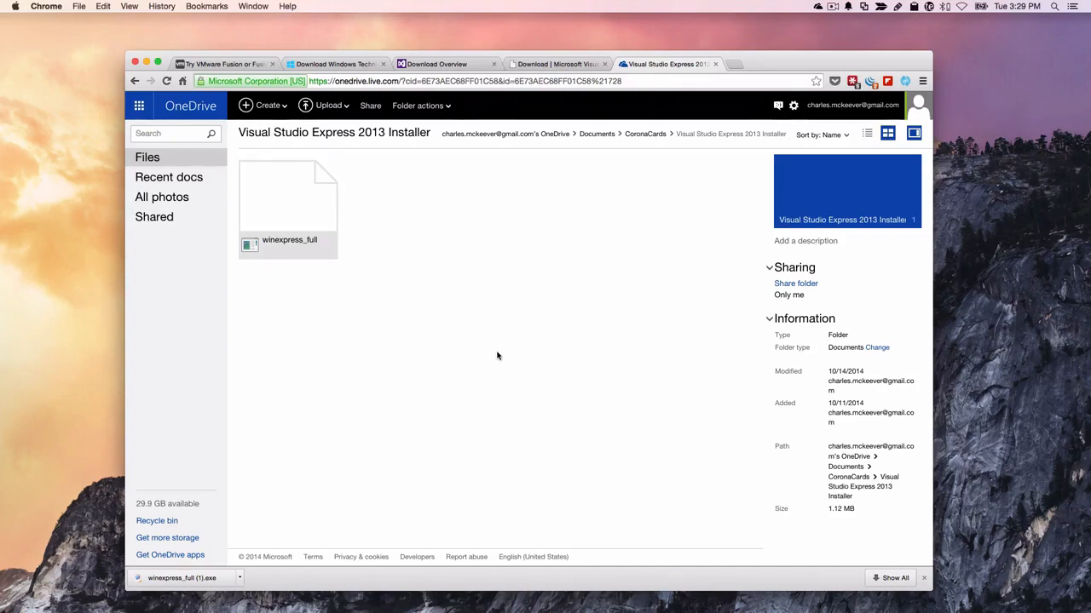
Switch back to VMware Fusion and close Internet Explorer with all its tabs in the virtual machine.
key("super+Tab")
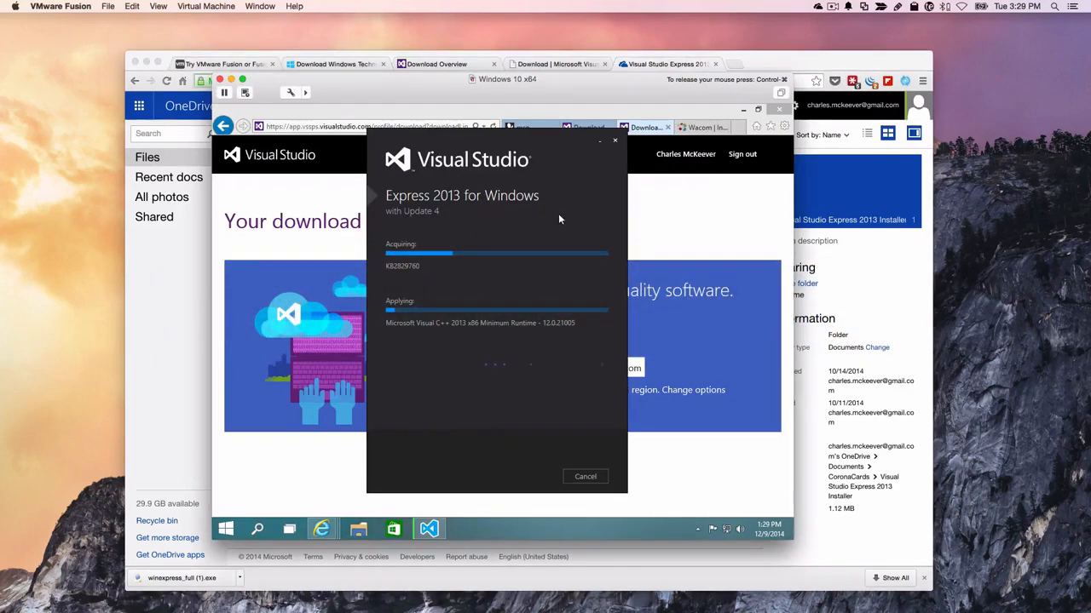
left_click(777, 111)
left_click(778, 111)
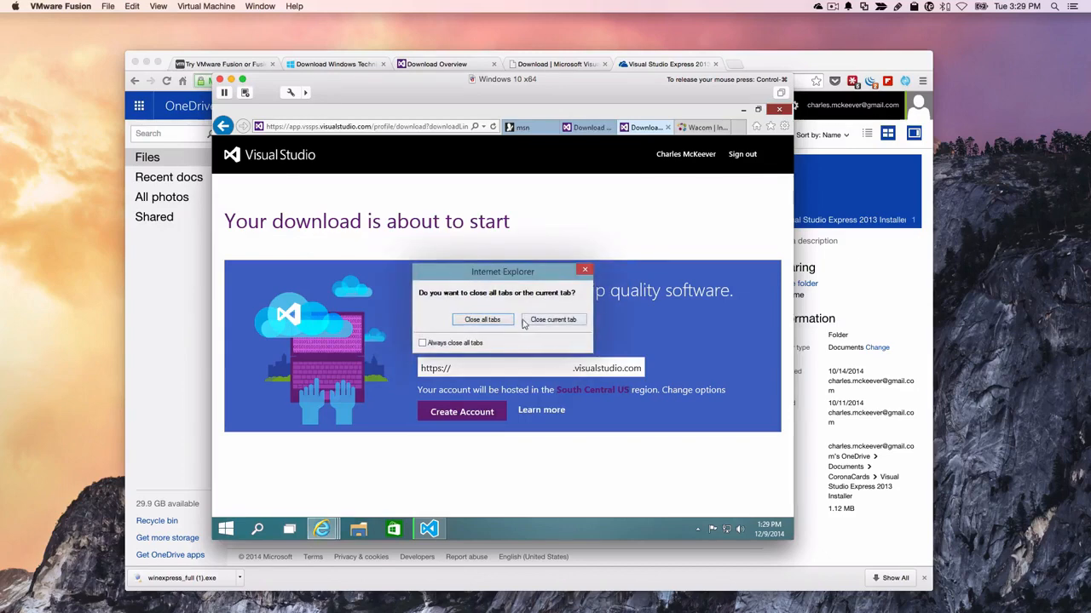
left_click(483, 320)
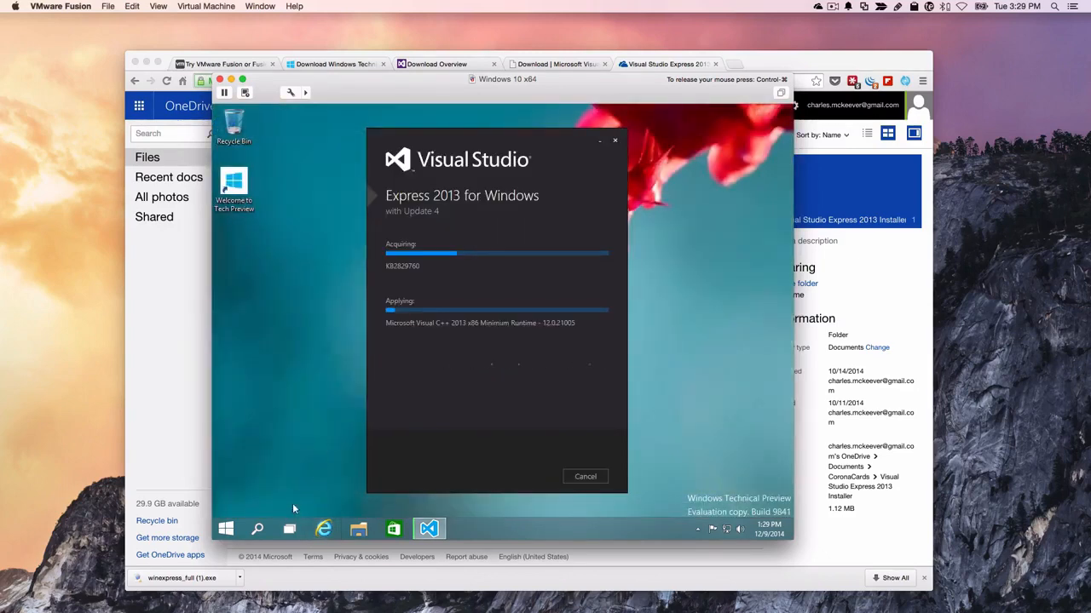
Search Windows for "control panel" and open its screen resolution settings.
left_click(257, 528)
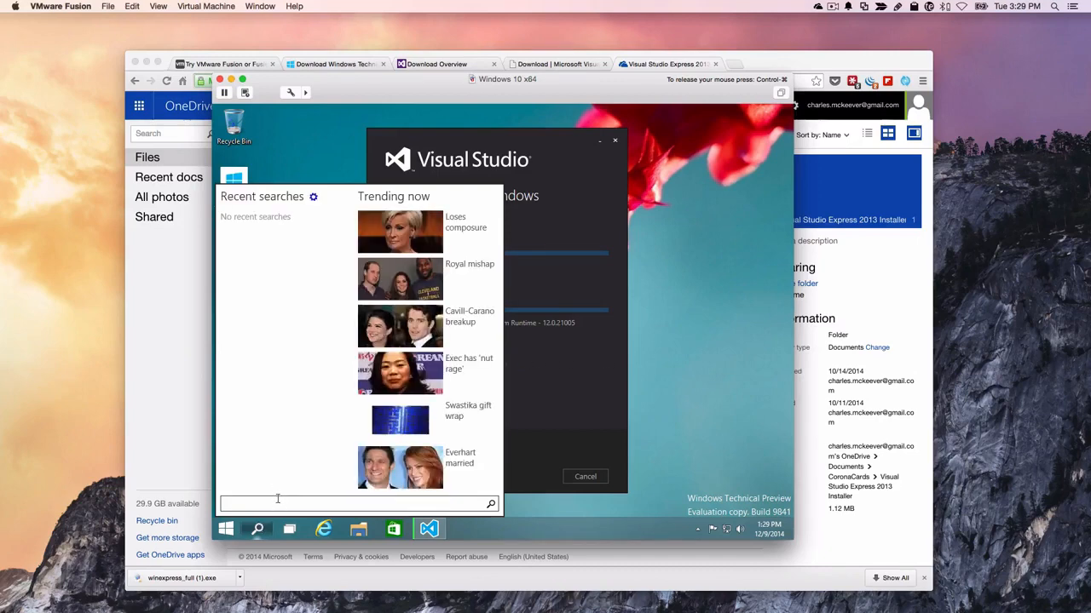
type("control panel")
key("Return")
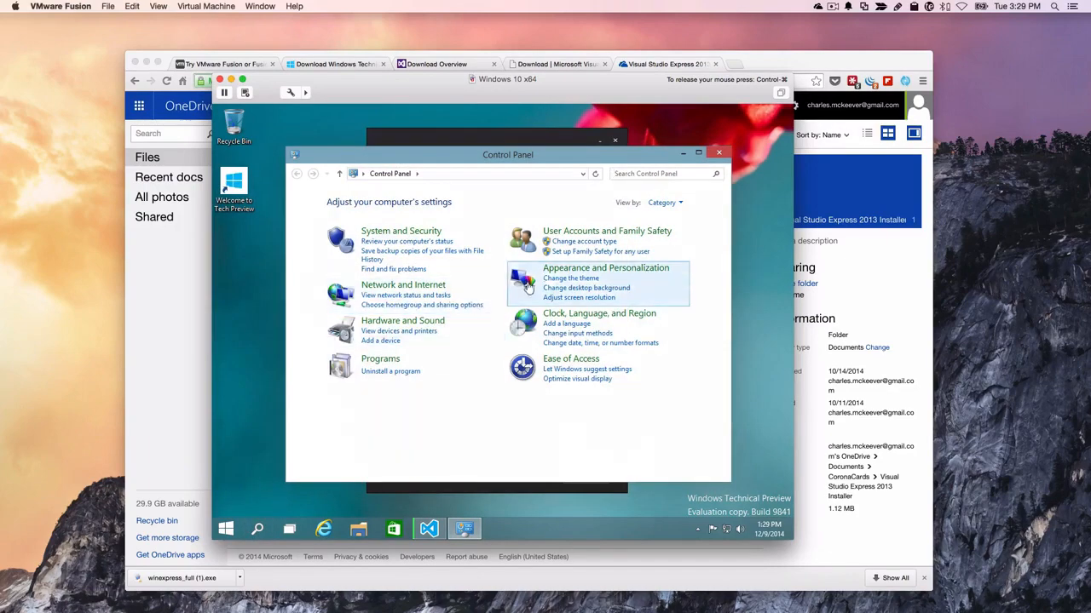
left_click(583, 298)
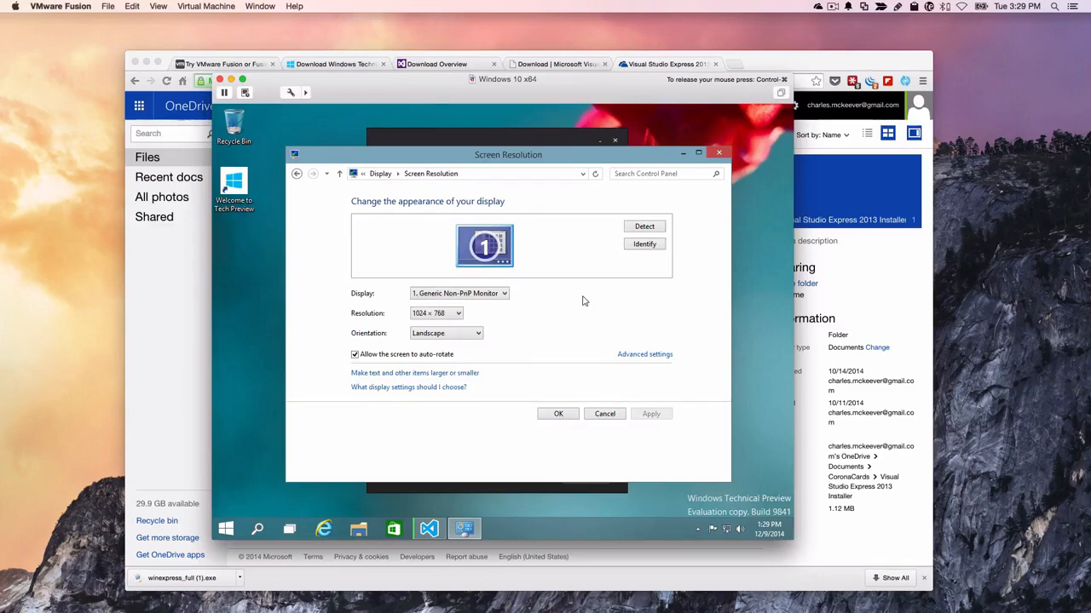
Set the virtual machine's display resolution to 1440 × 900, apply it and keep the changes.
left_click(456, 313)
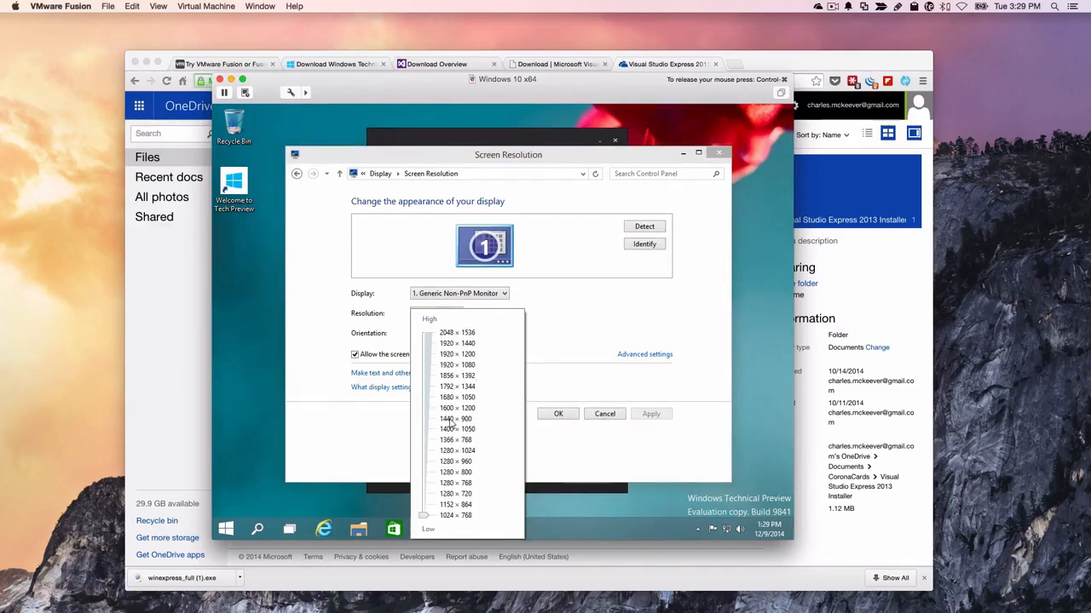
left_click(451, 366)
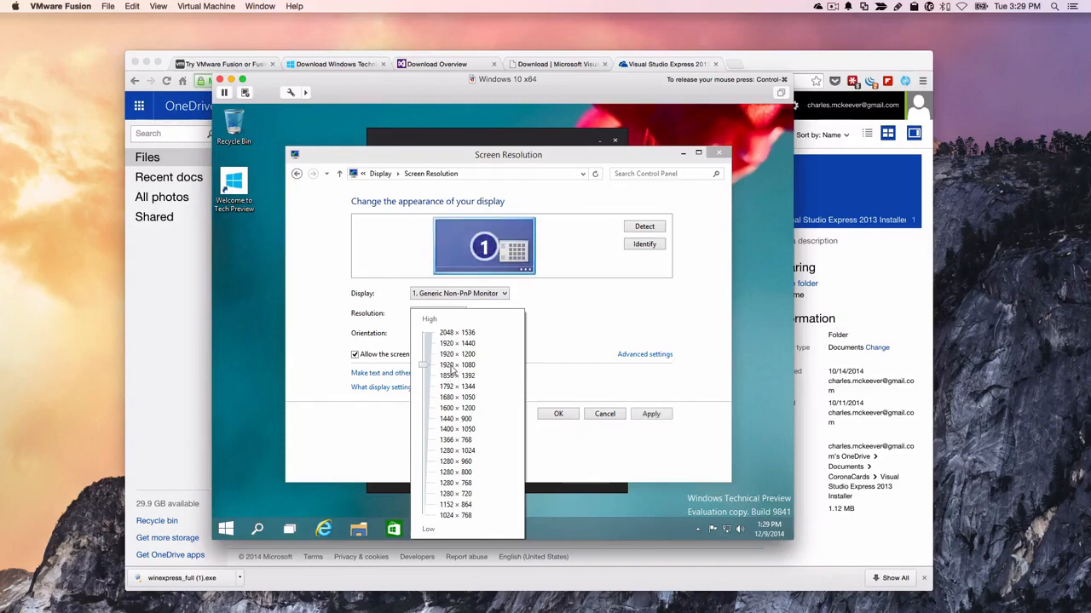
left_click(450, 422)
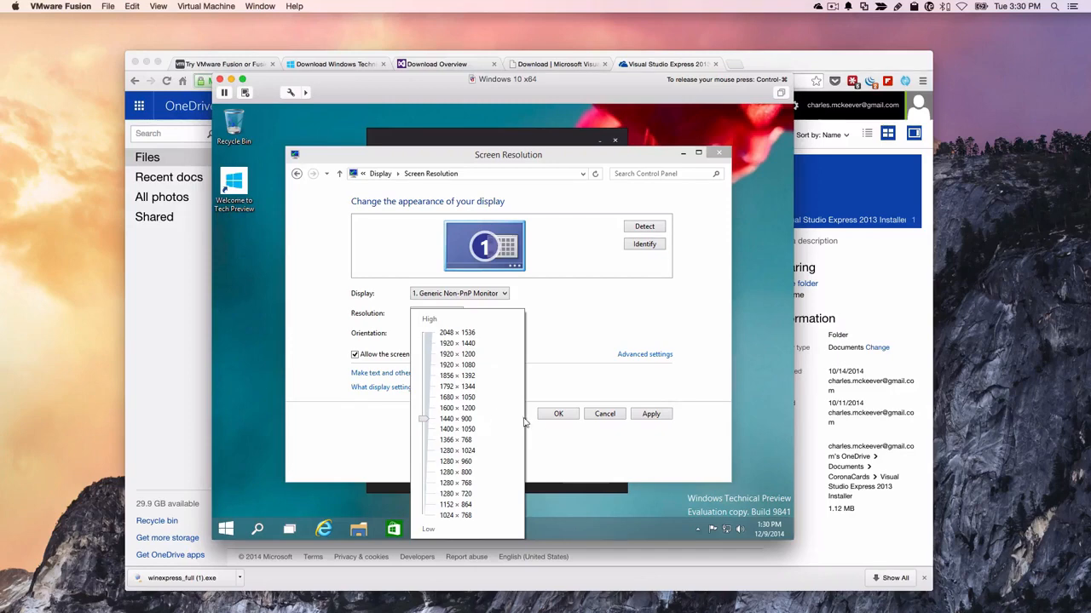
left_click(643, 417)
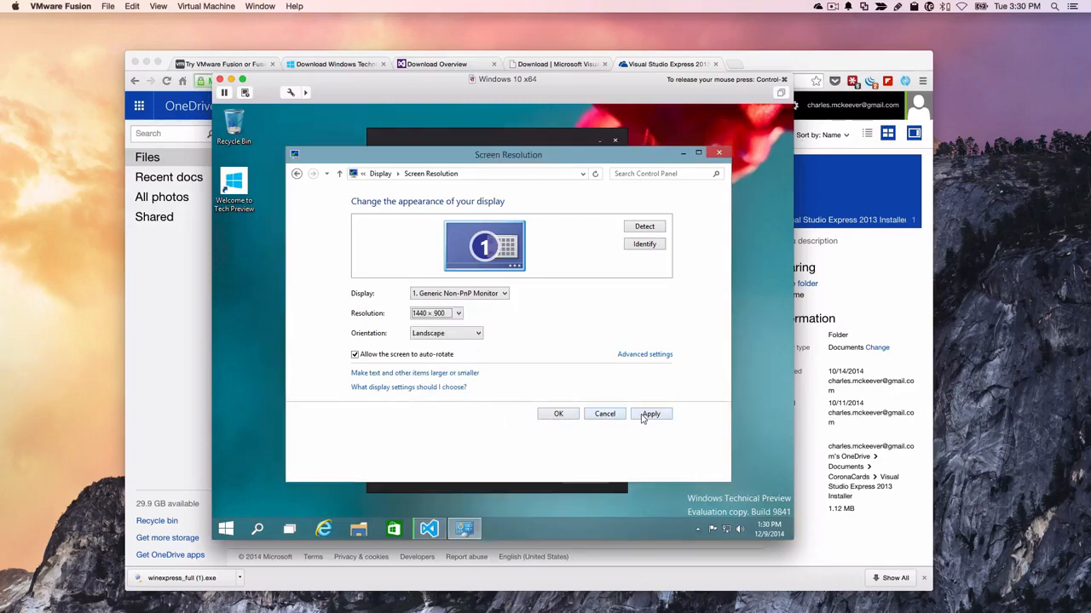
left_click(648, 415)
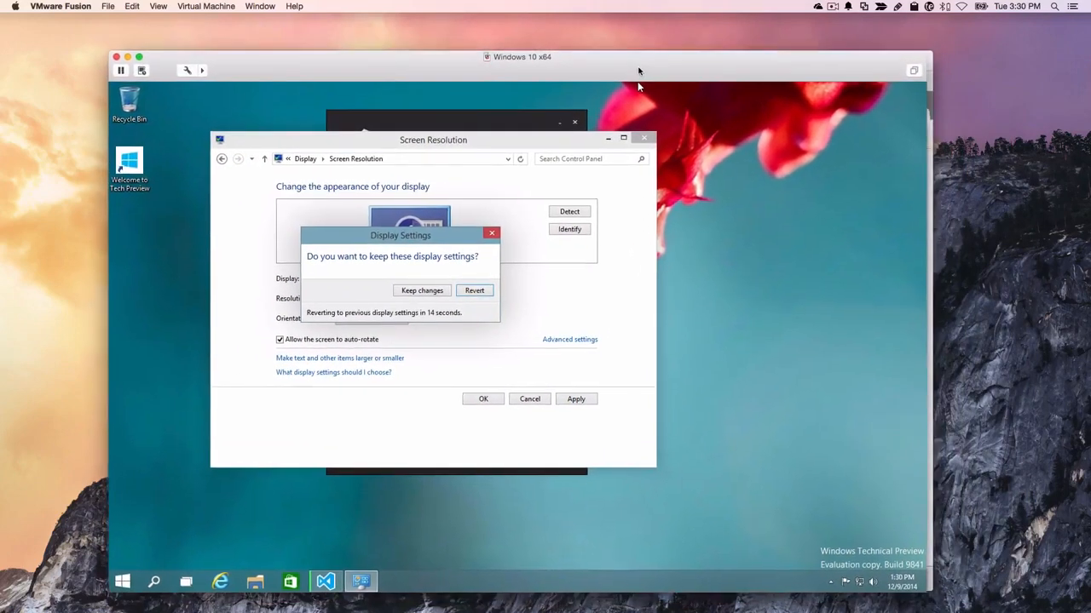
left_click(424, 290)
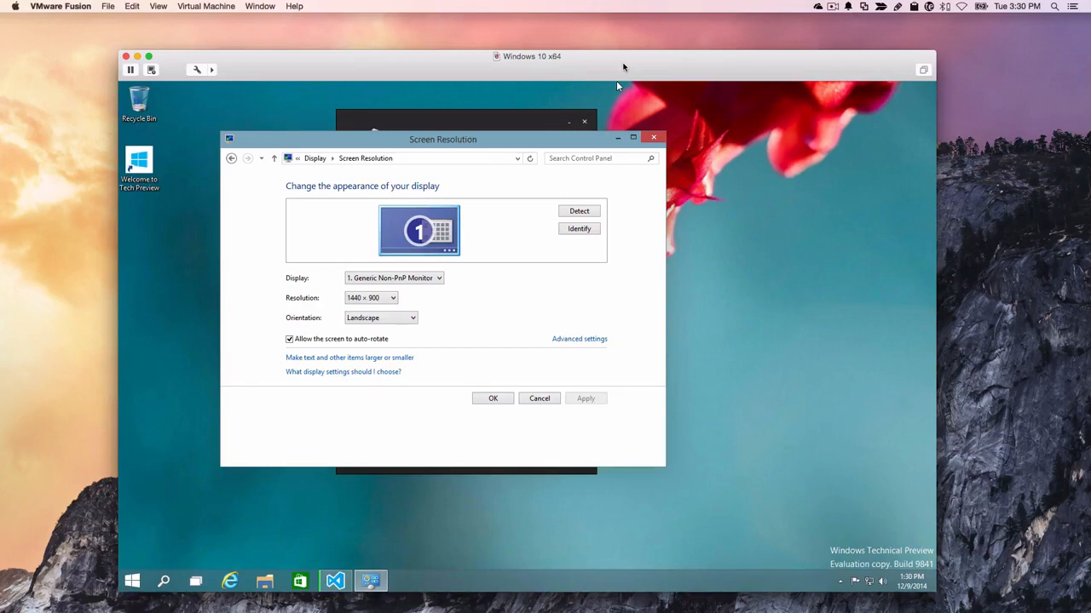
Close the screen resolution settings and restart Windows to complete the Visual Studio Express 2013 setup.
left_click(649, 142)
left_click_drag(515, 122, 558, 144)
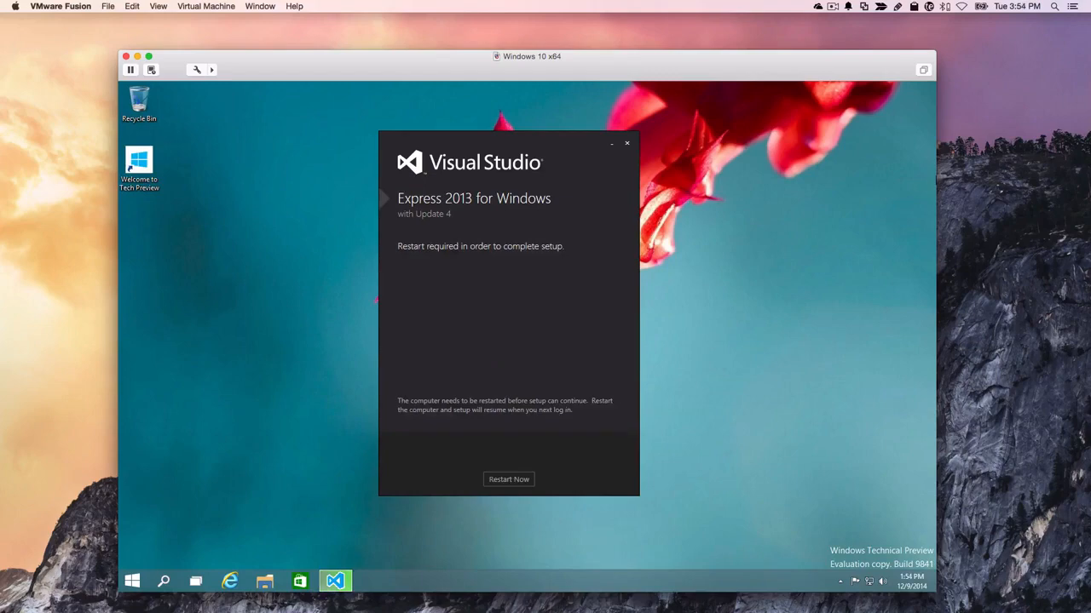
left_click(515, 478)
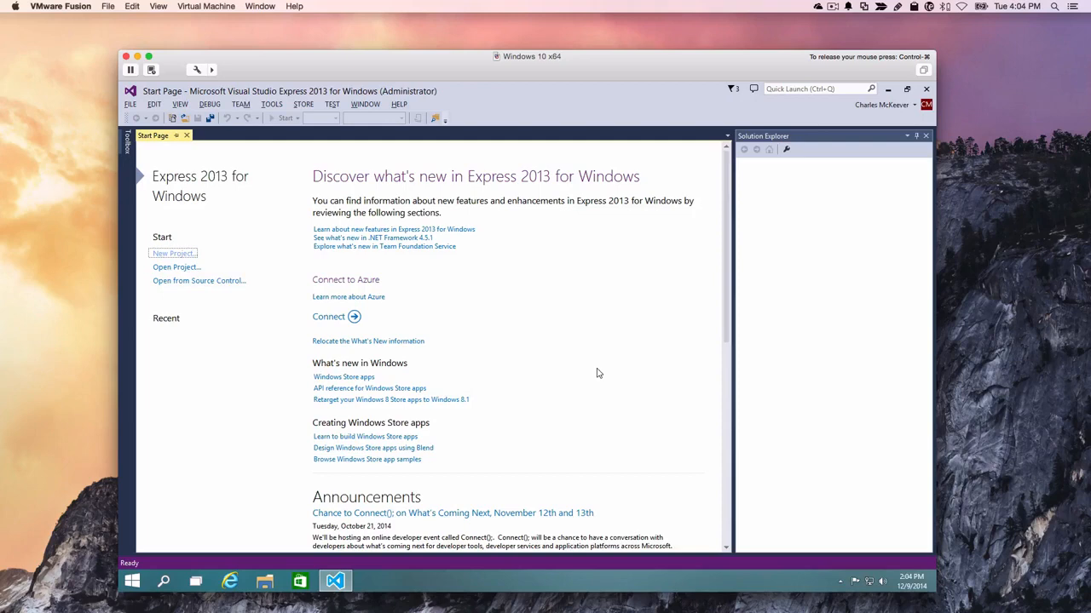
Pin the OneDrive app to the Windows taskbar and open it.
left_click(132, 582)
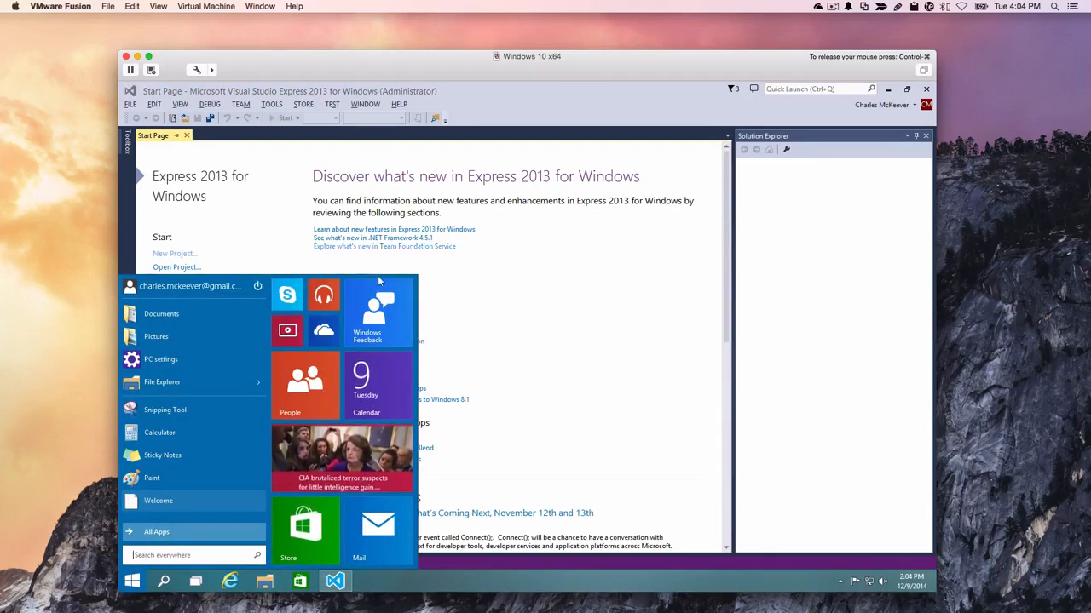
left_click_drag(323, 332, 379, 589)
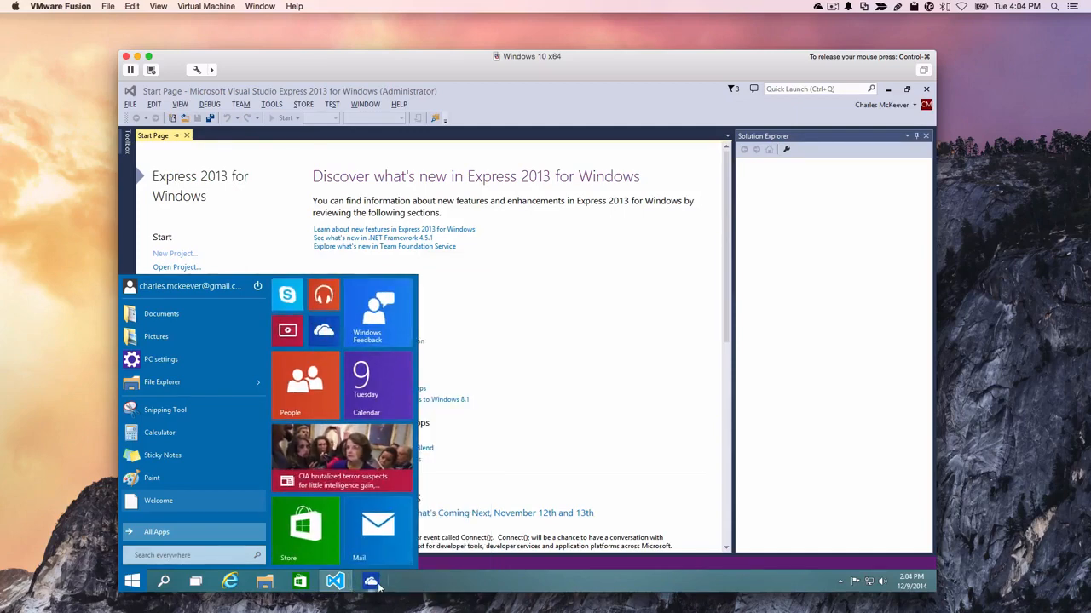
left_click(371, 585)
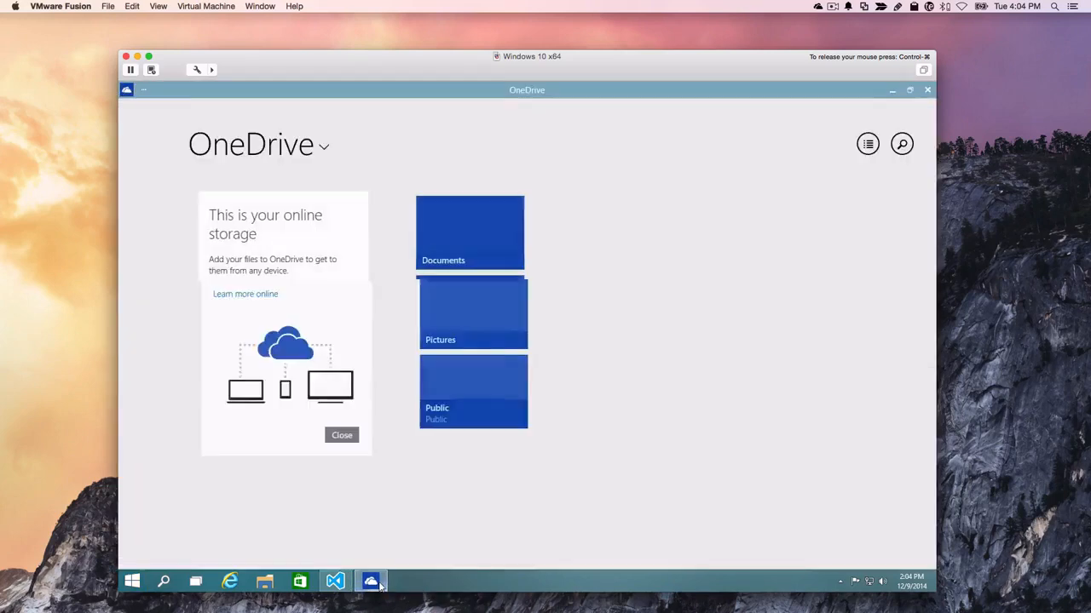
Browse OneDrive through Documents and CoronaCards to CoronaCards - Builds and open the CoronaCards - 2466 archive.
left_click(473, 235)
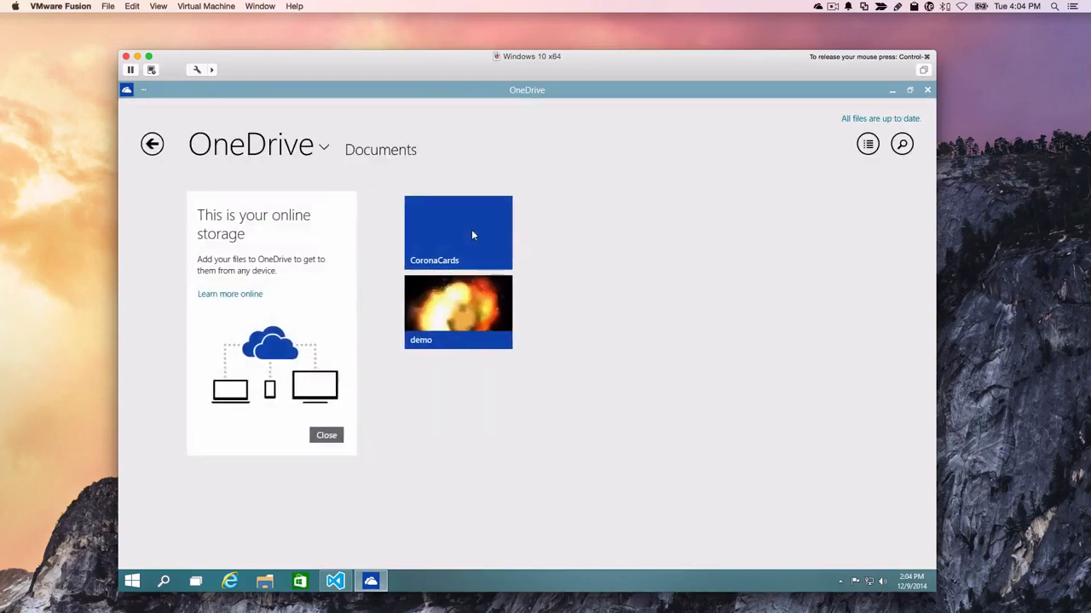
left_click(471, 235)
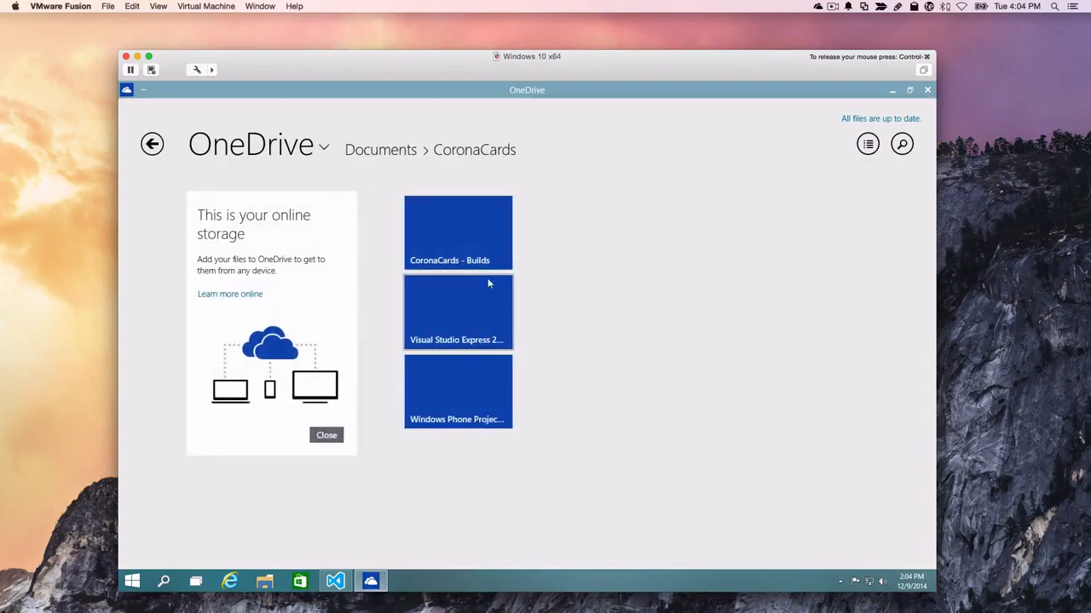
left_click(489, 254)
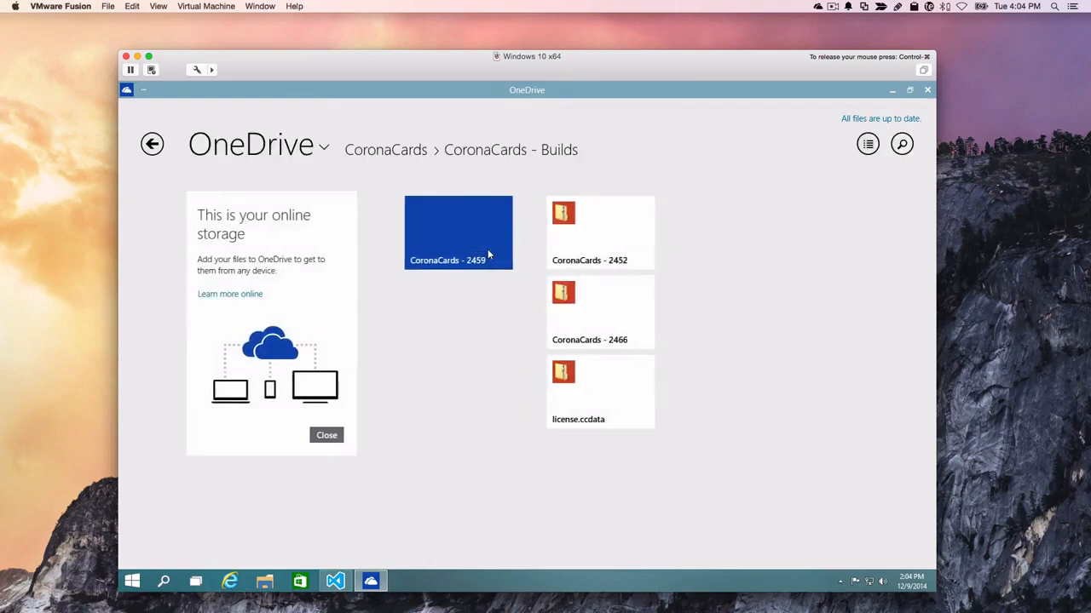
left_click(598, 308)
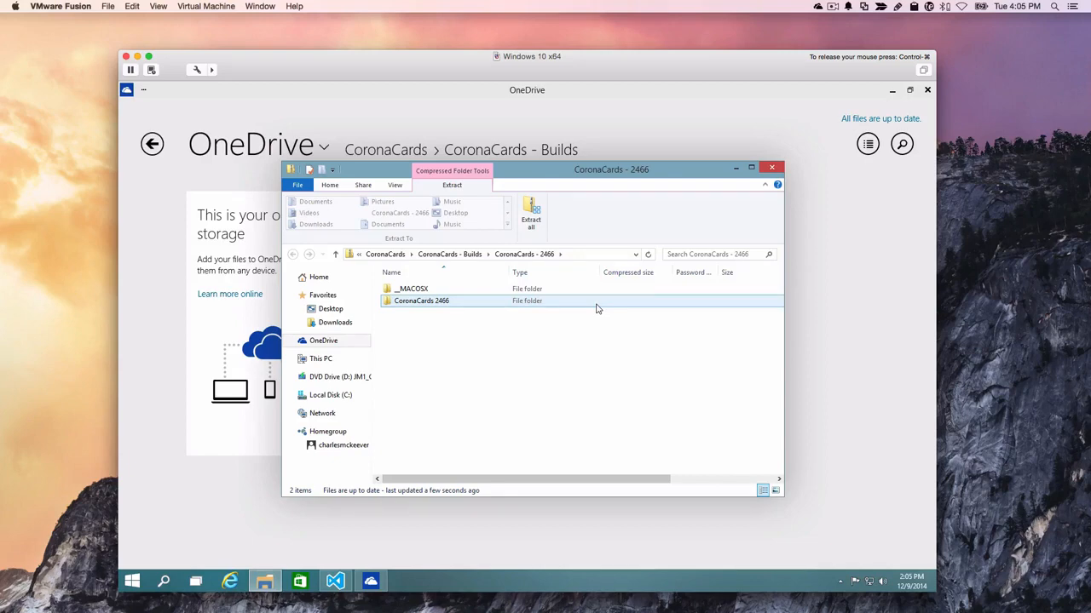
Pin VS Express 2013 for Windows to the taskbar and close its running window.
right_click(335, 581)
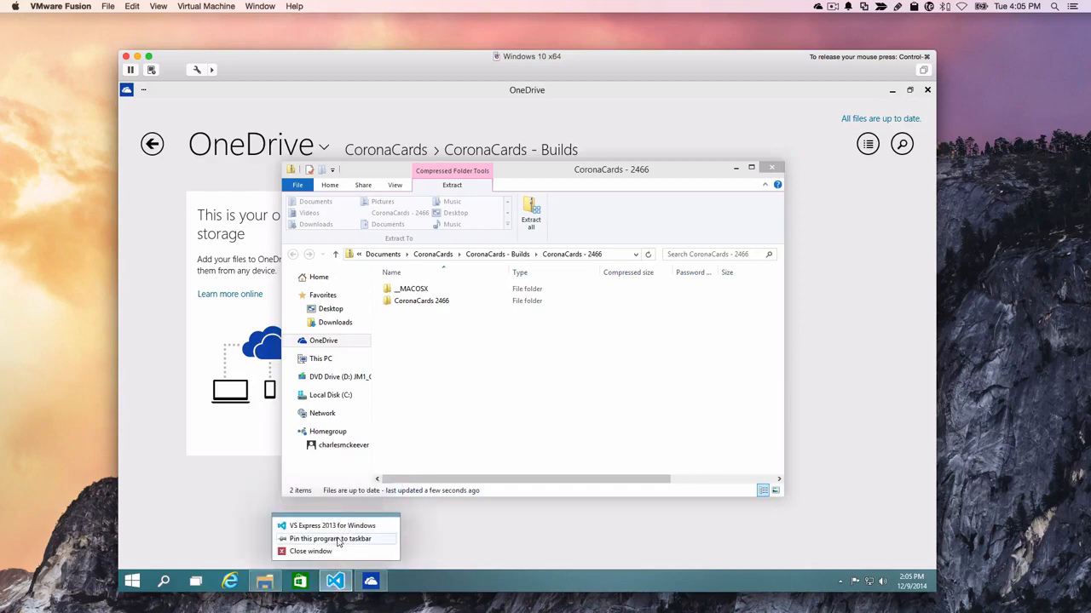
left_click(336, 541)
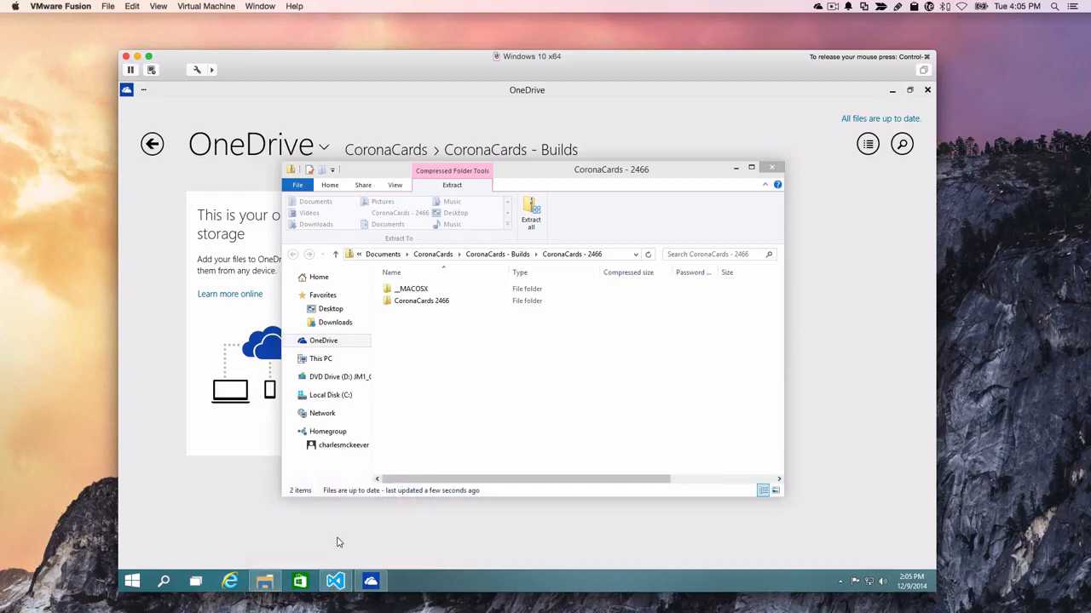
right_click(339, 581)
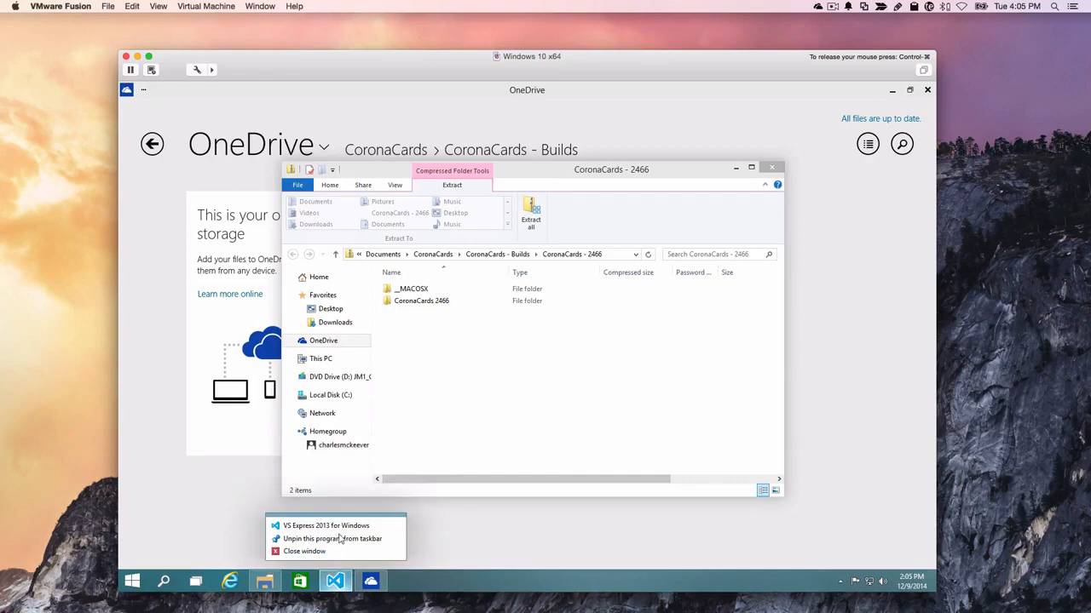
left_click(320, 552)
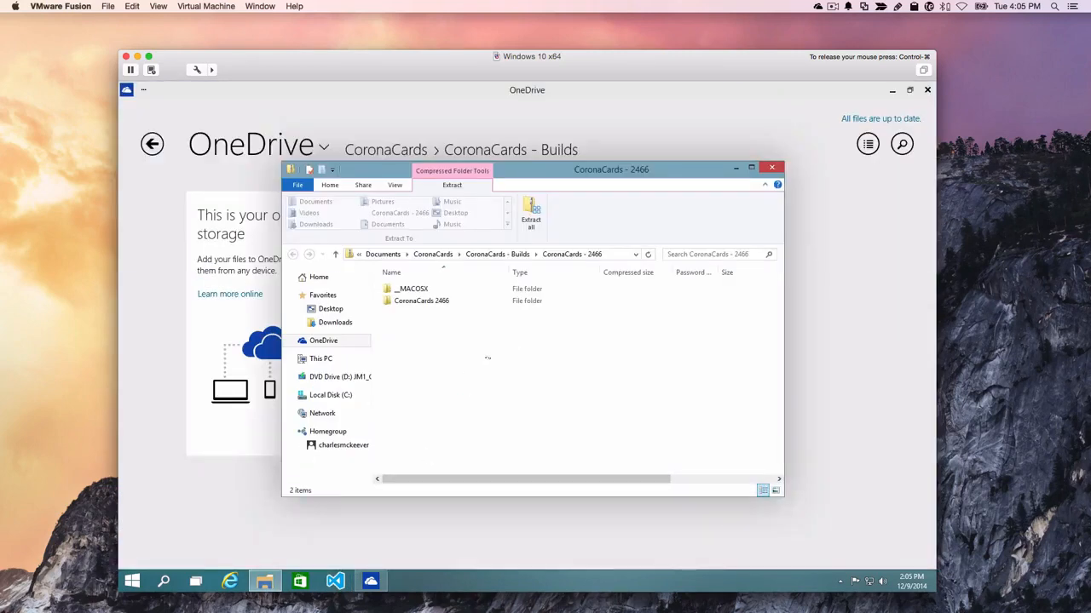
Install the CoronaCards for Windows Phone extension into Visual Studio Express 2013 from the archive's CoronaCards 2466 folder, allowing the installer to make changes.
left_click(422, 302)
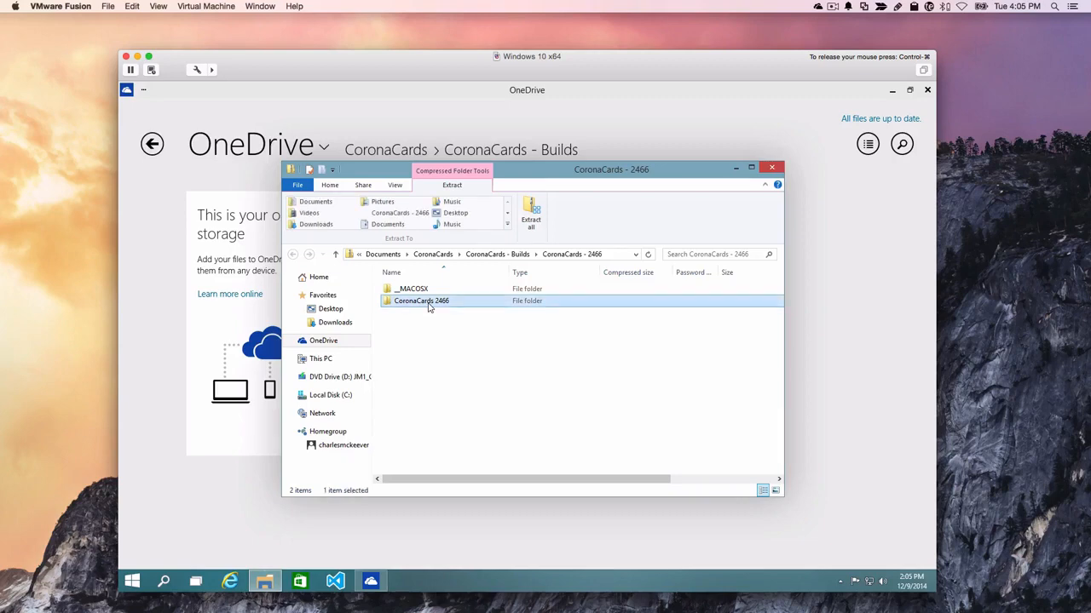
double_click(429, 304)
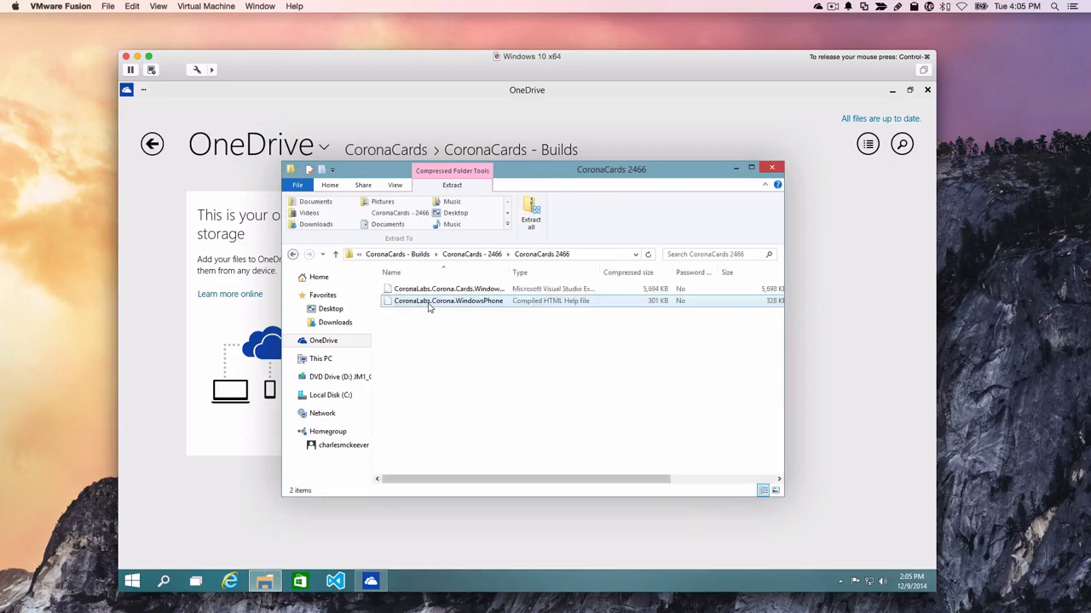
left_click(477, 294)
double_click(477, 294)
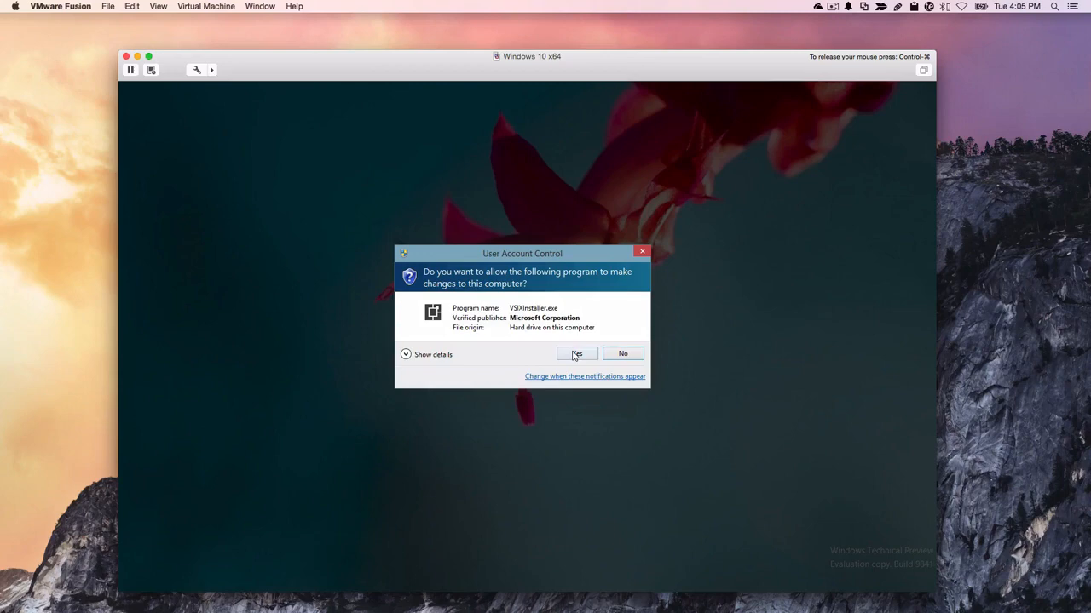
left_click(576, 354)
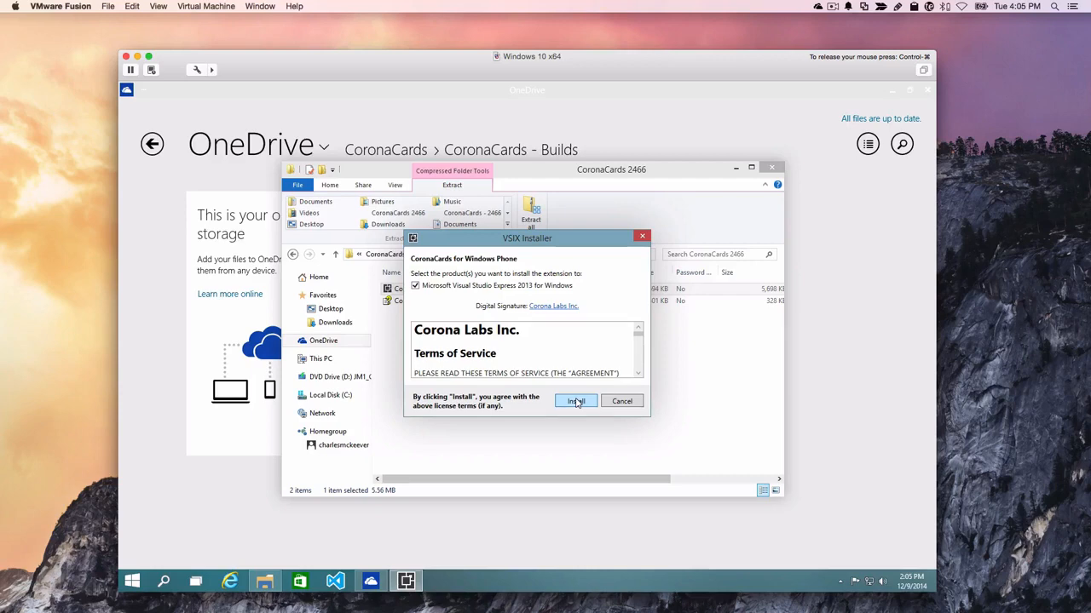
left_click(576, 402)
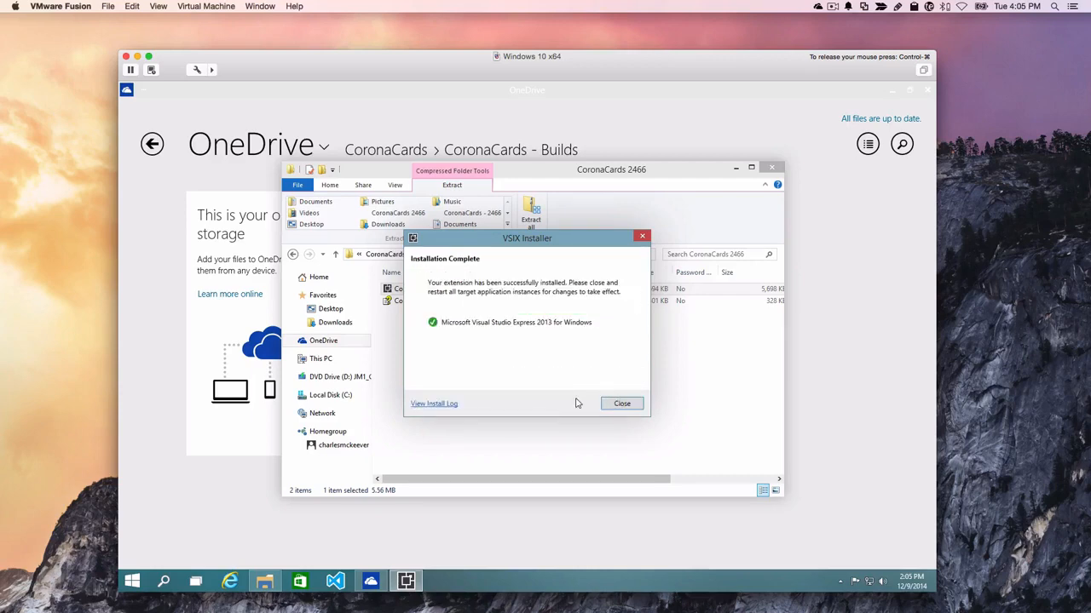
left_click(620, 404)
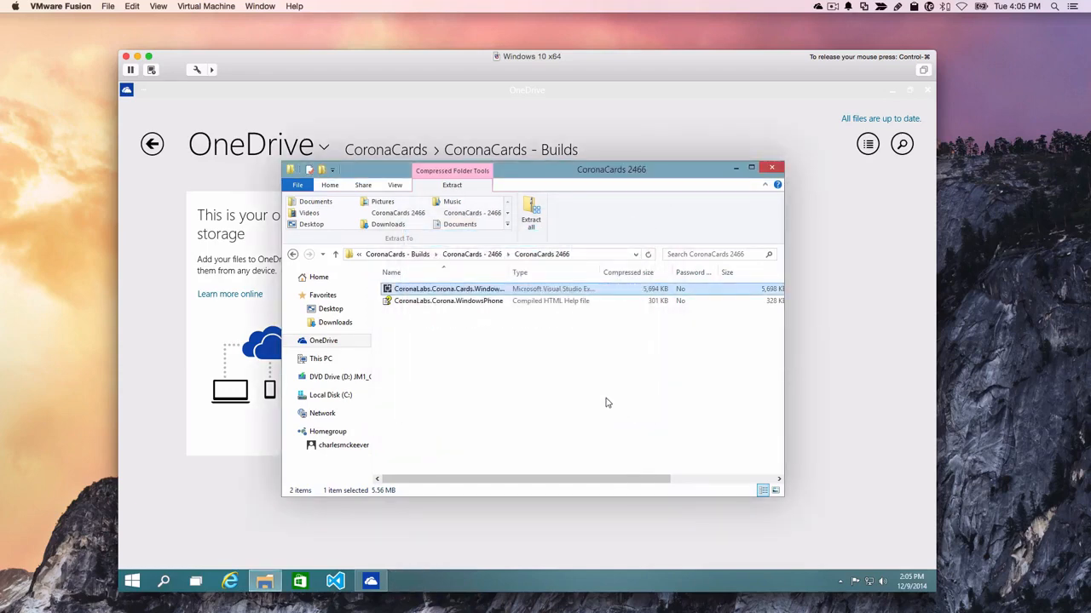
Close the archive's folder window and OneDrive, and relaunch Visual Studio Express 2013.
left_click(771, 167)
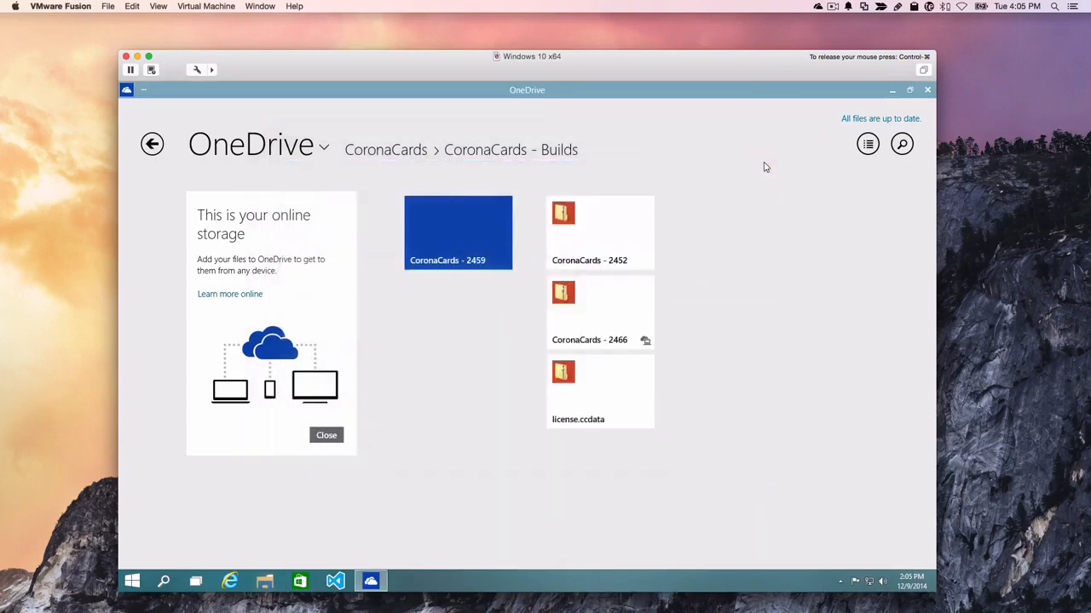
left_click(928, 90)
left_click(337, 581)
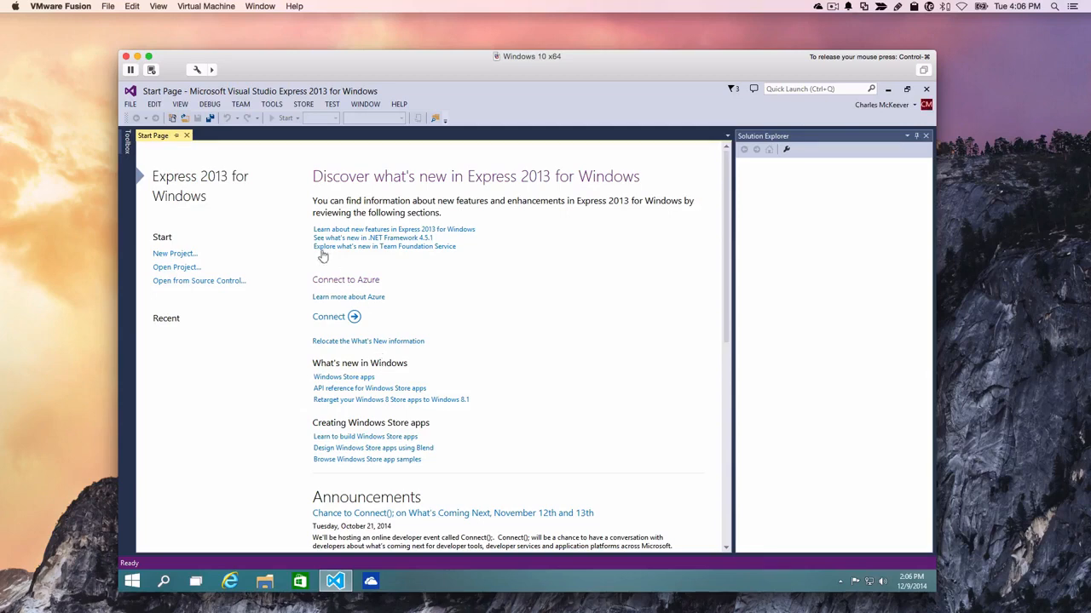
Create a Visual C# project from the CoronaCards App (Windows Phone Silverlight) template, keeping the default name and location.
left_click(129, 104)
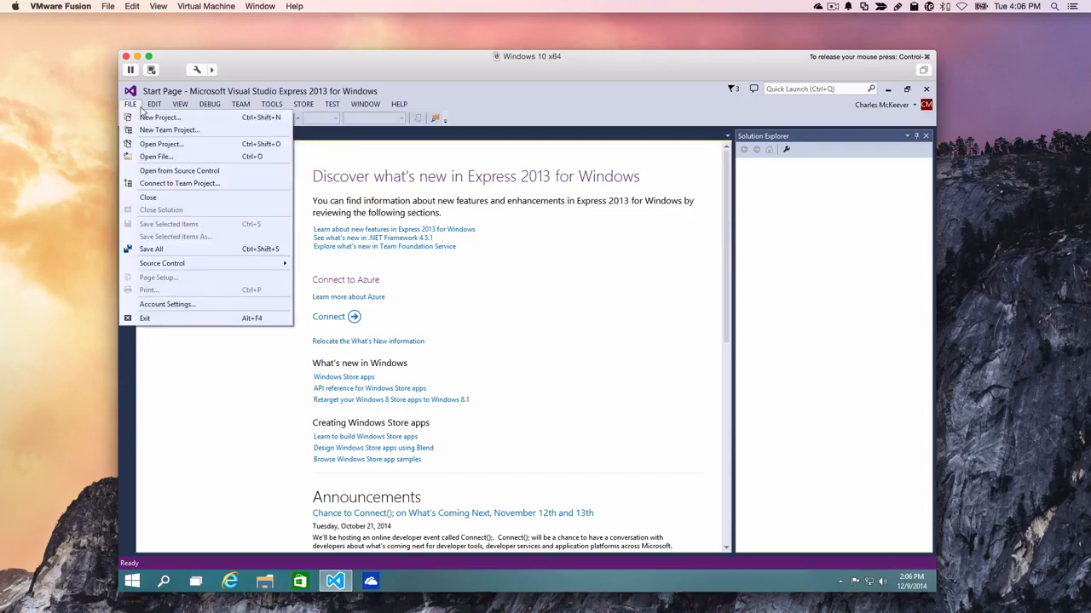
left_click(134, 117)
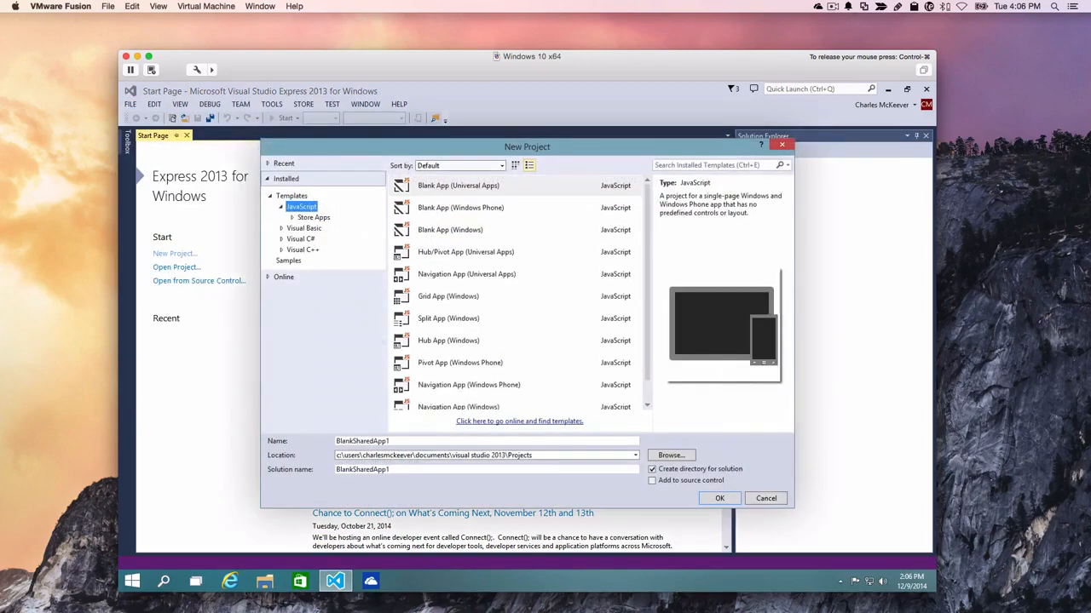
left_click(297, 242)
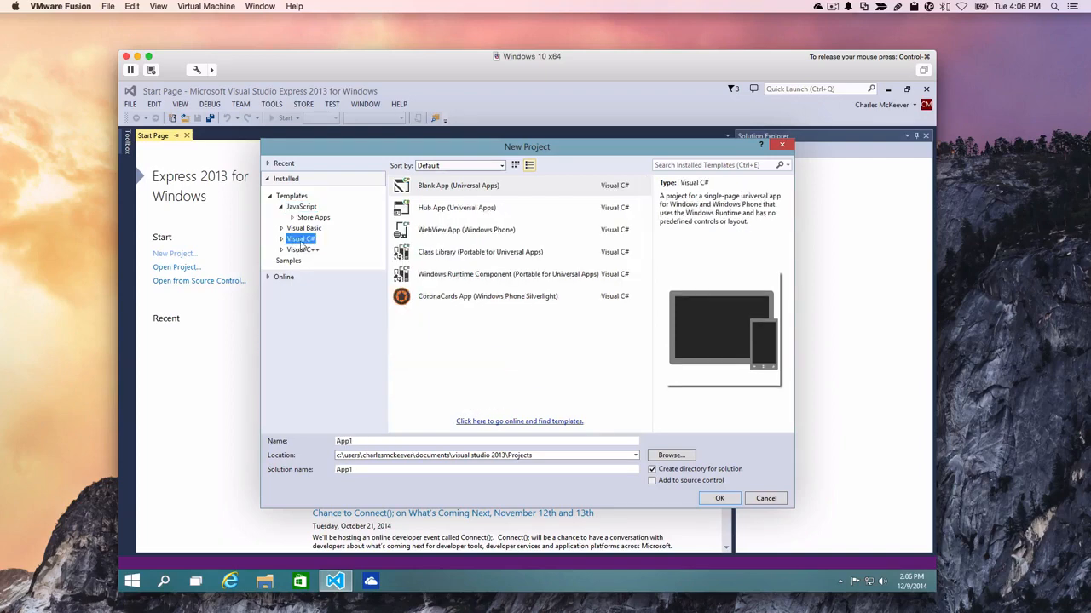
left_click(437, 302)
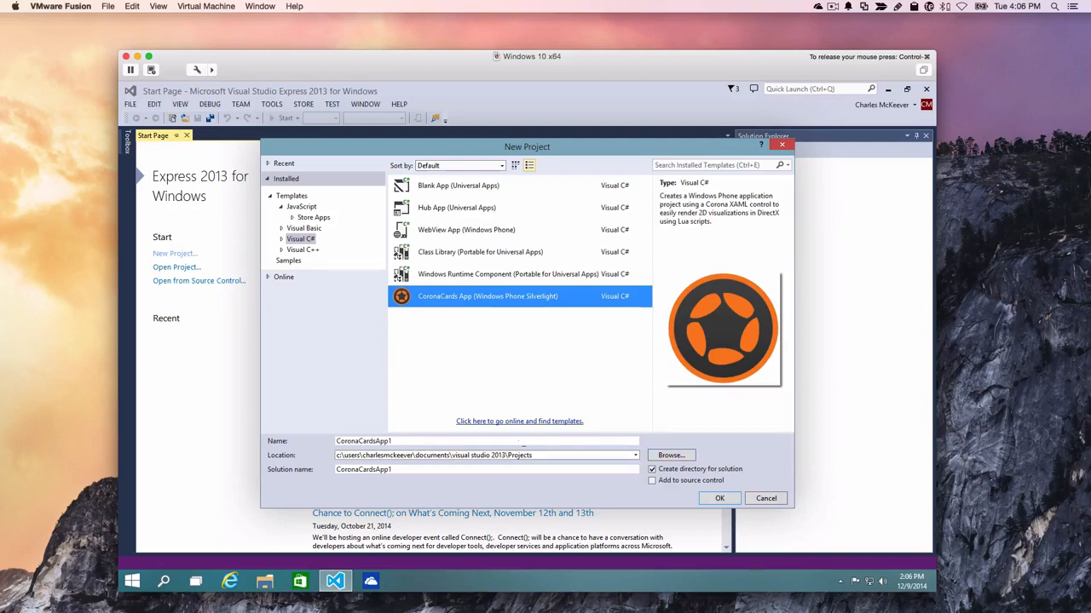
left_click(724, 501)
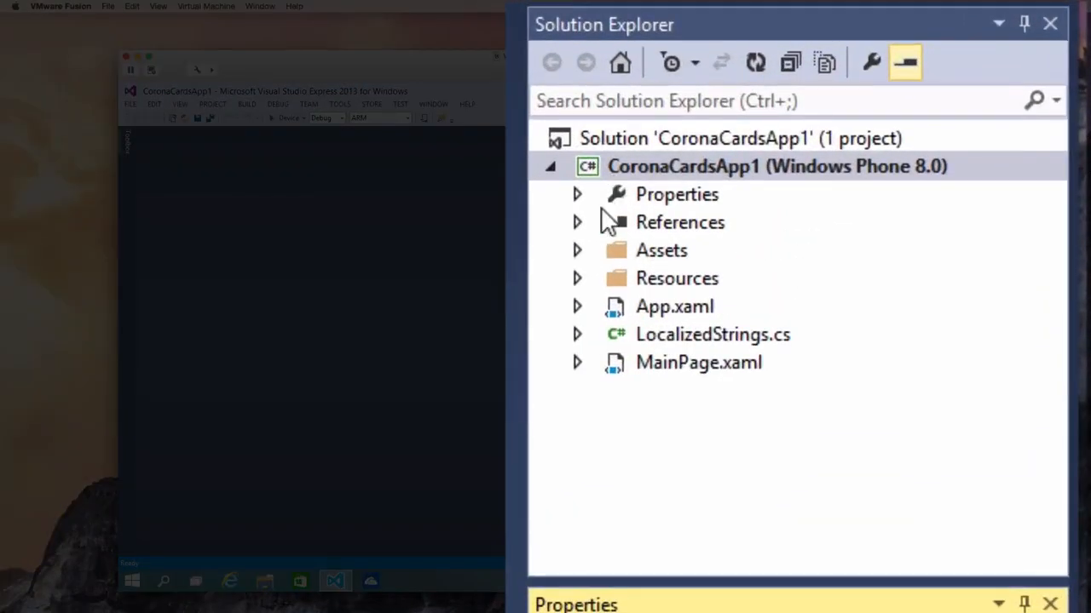
Expand the project's Assets and Corona folders and open main.lua in the editor.
left_click(578, 251)
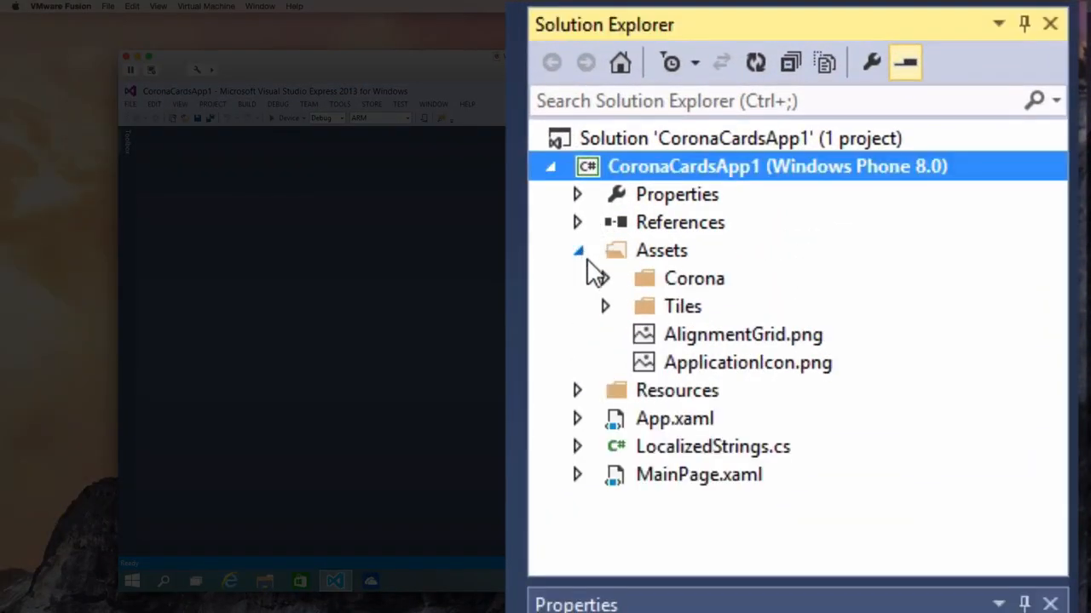
left_click(606, 280)
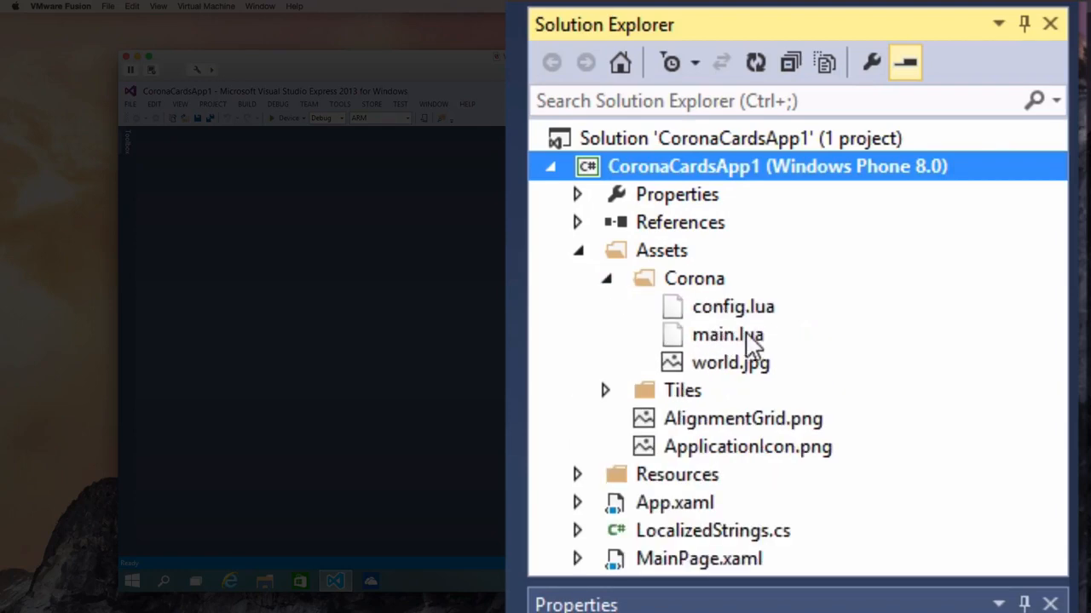
mouse_move(755, 358)
double_click(728, 337)
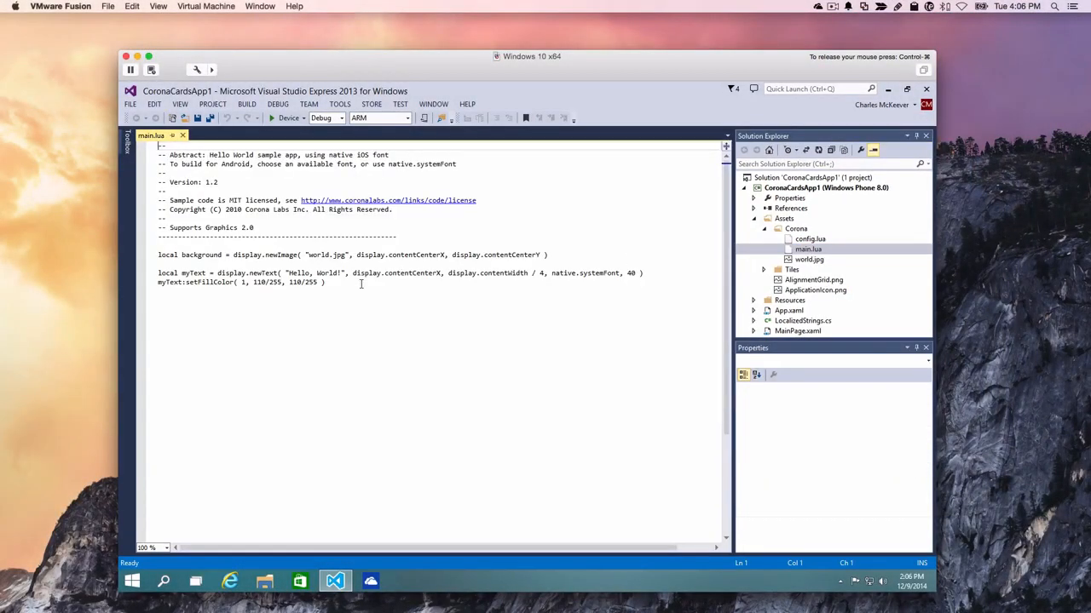
left_click_drag(362, 285, 159, 256)
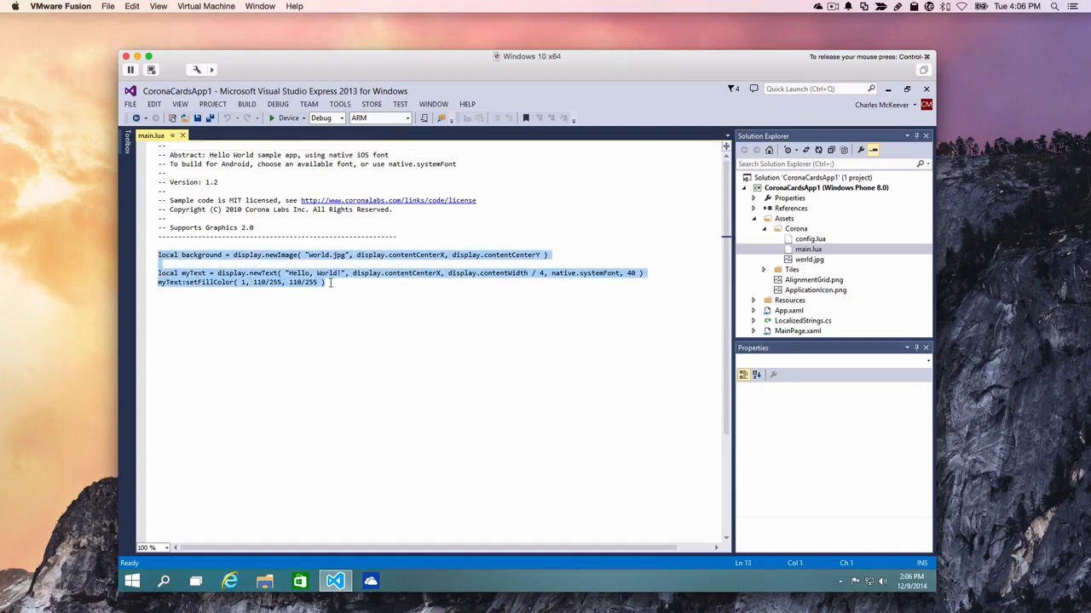
left_click(352, 290)
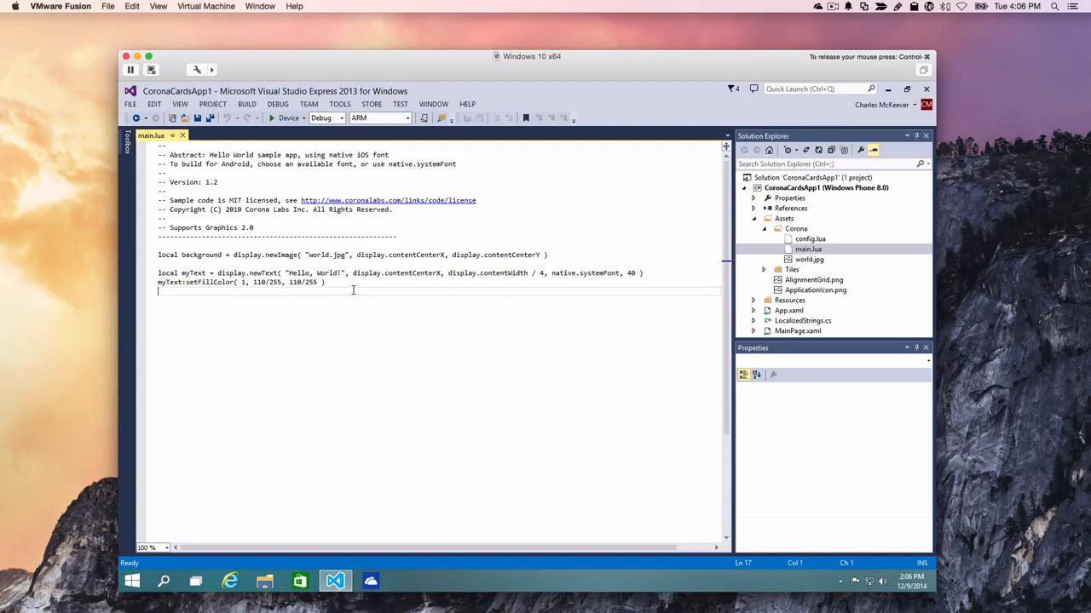
Run the project in Debug on the Emulator 8.1 WVGA 4 inch 512MB target, and close the emulator after the app has launched.
left_click(303, 118)
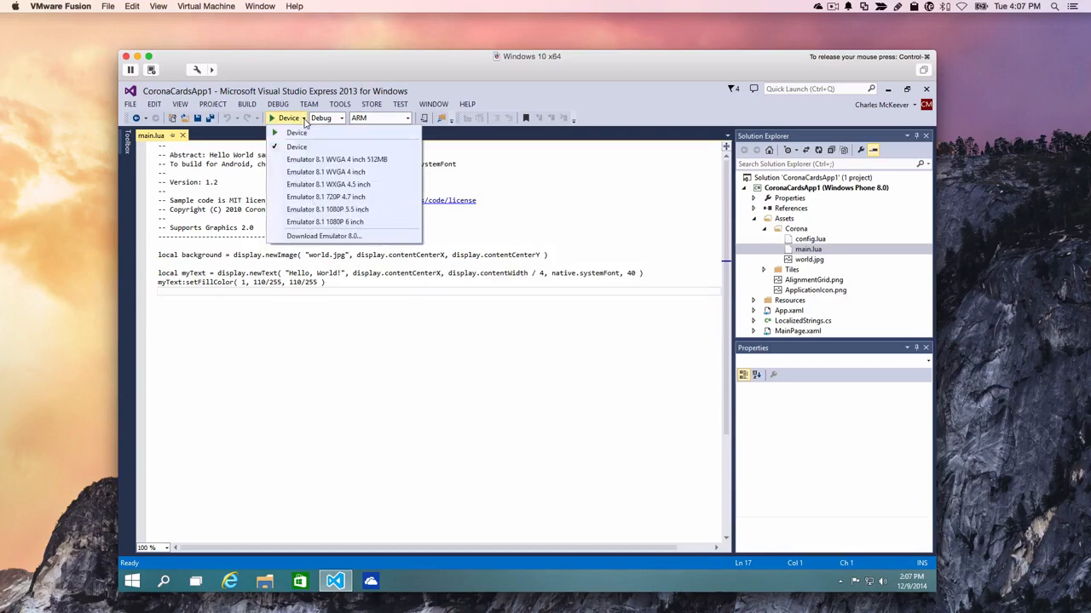
left_click(338, 160)
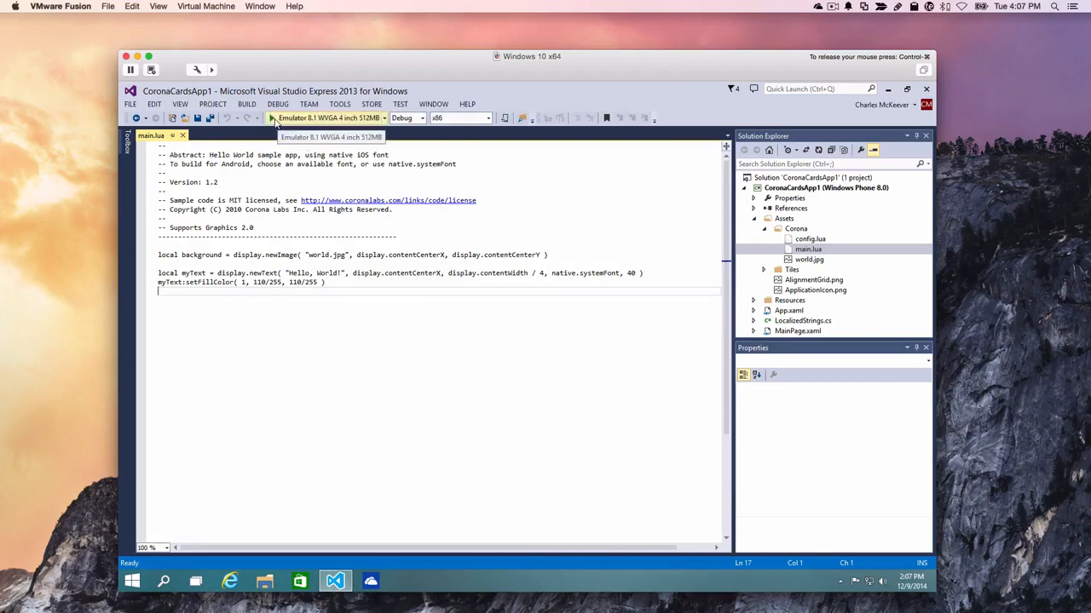
left_click(272, 120)
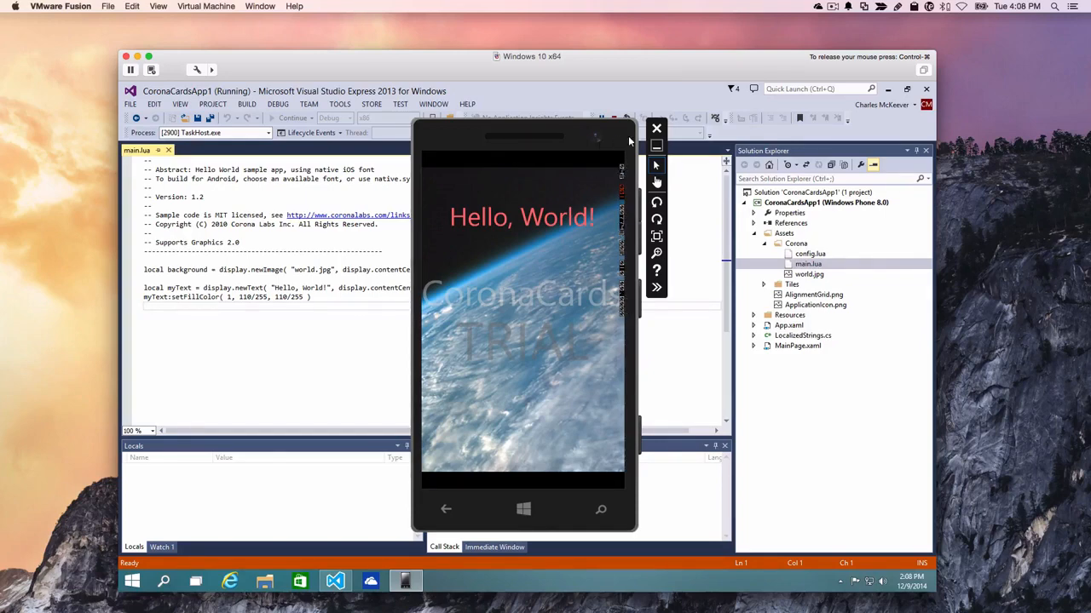
left_click(655, 129)
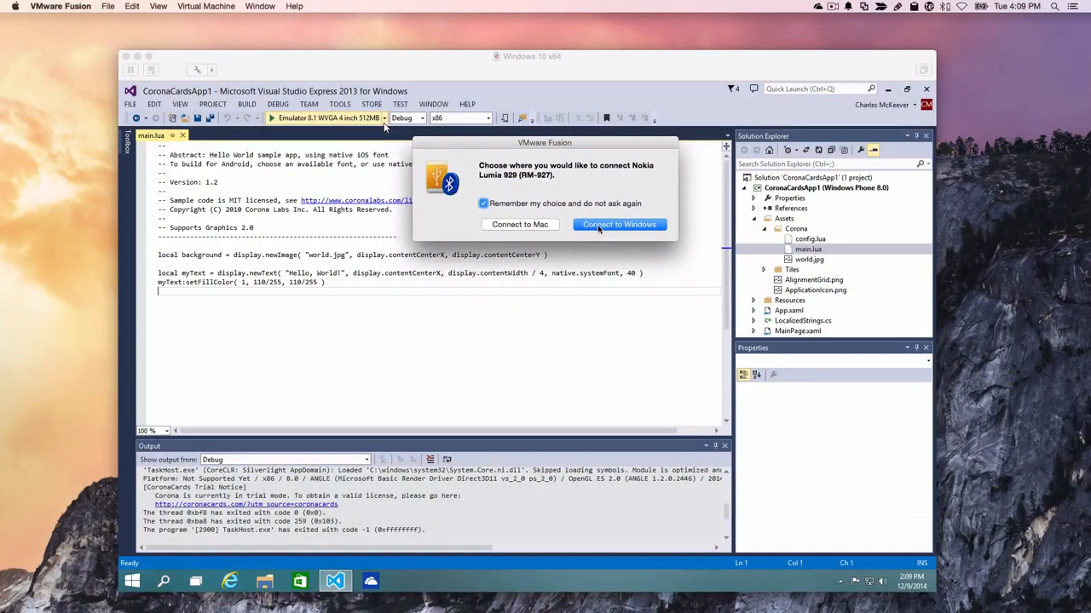
Connect the Nokia Lumia 929 phone to Windows with the choice remembered, and run the project with Device as the debug target.
left_click(599, 228)
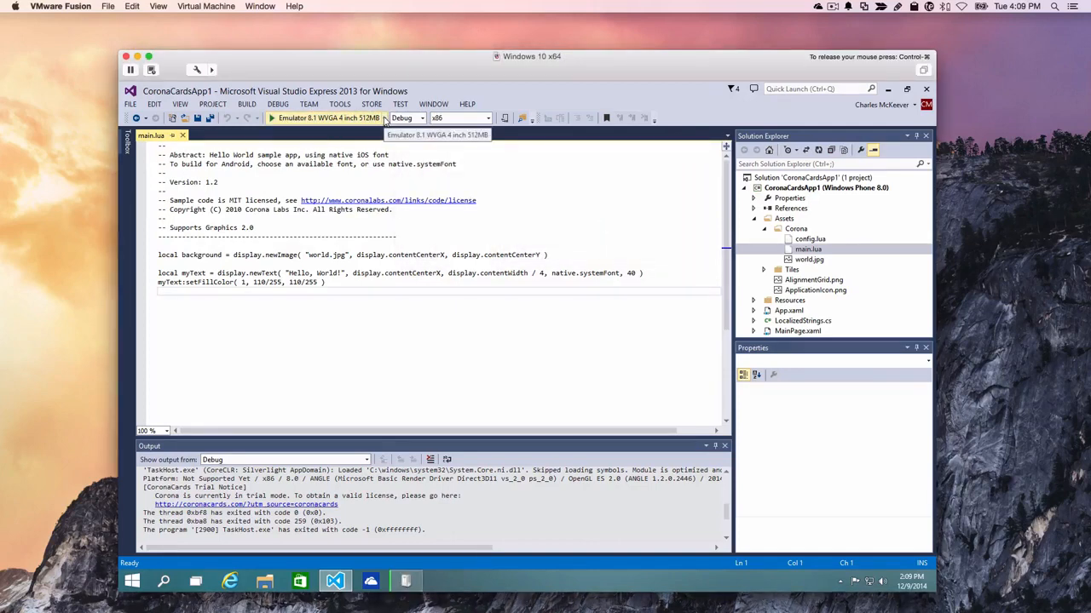
left_click(384, 119)
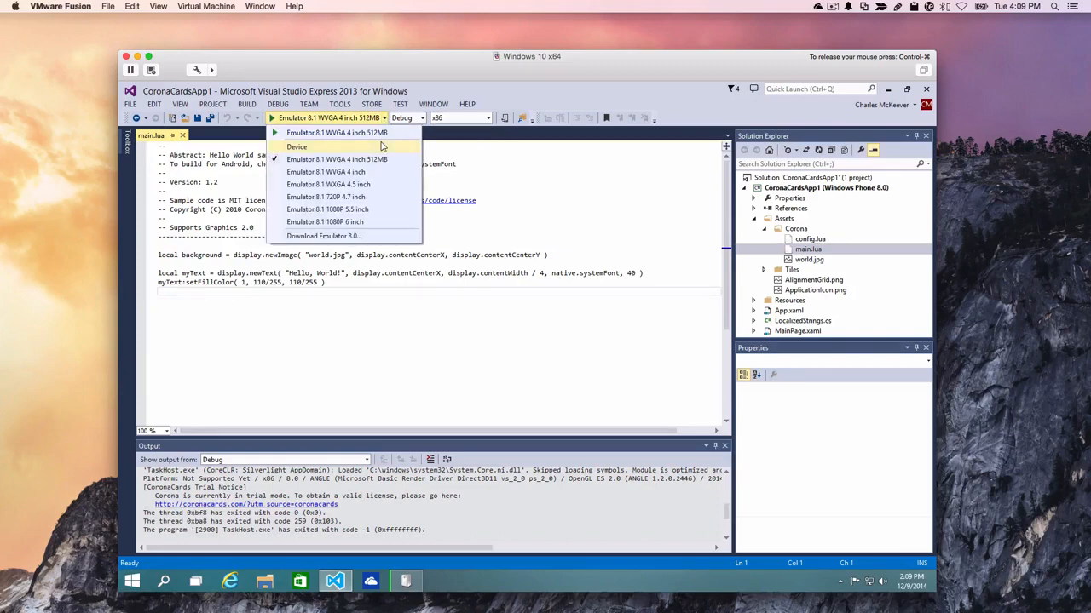
left_click(381, 147)
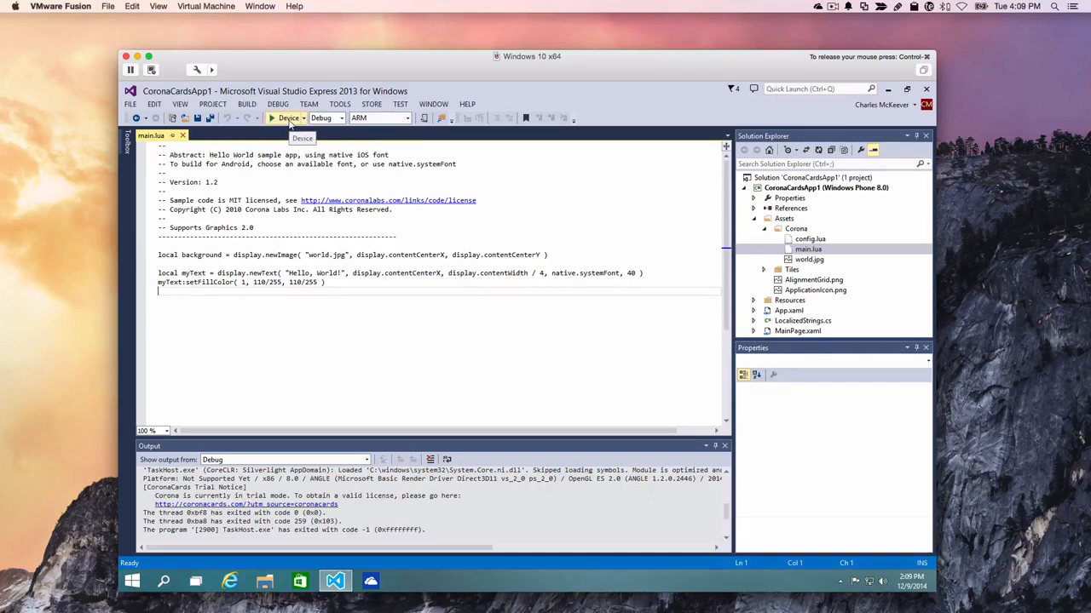
left_click(288, 118)
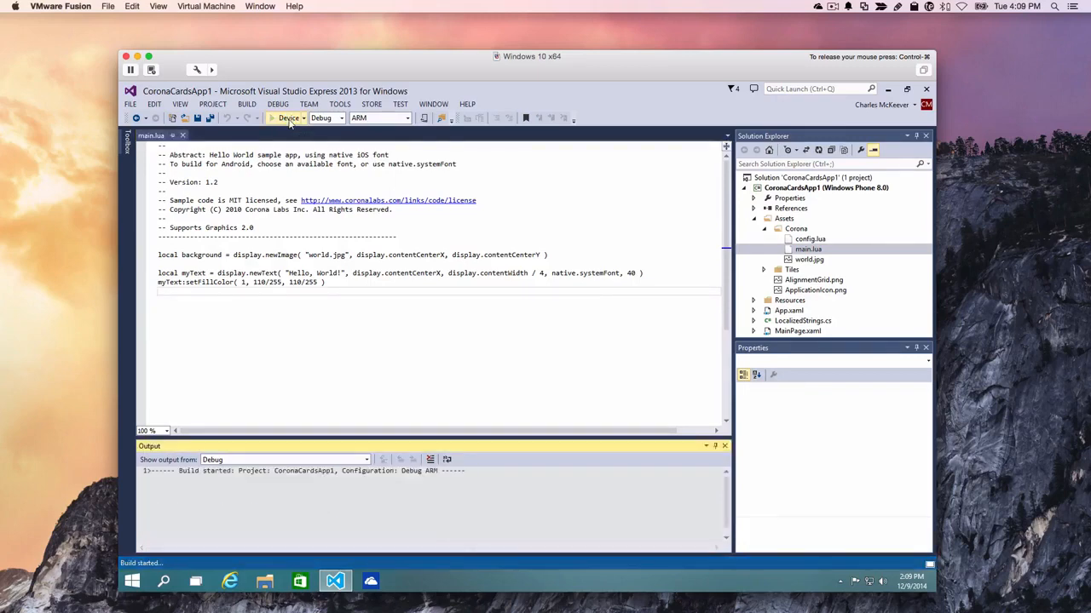